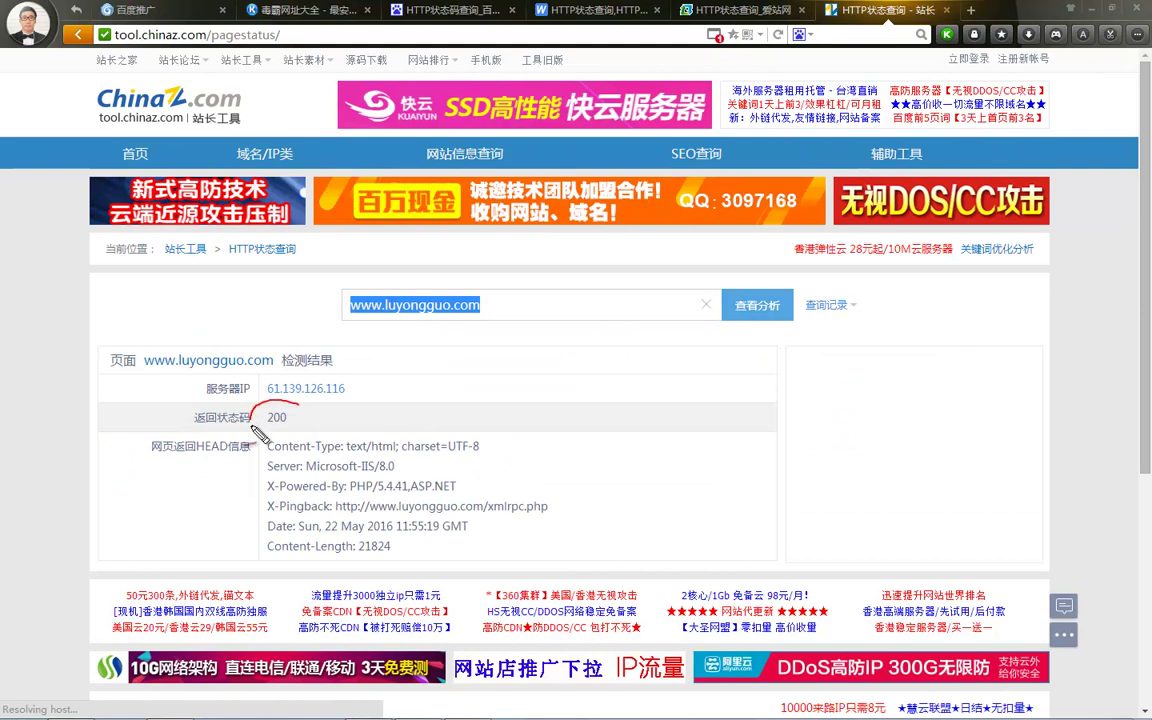
key("Escape")
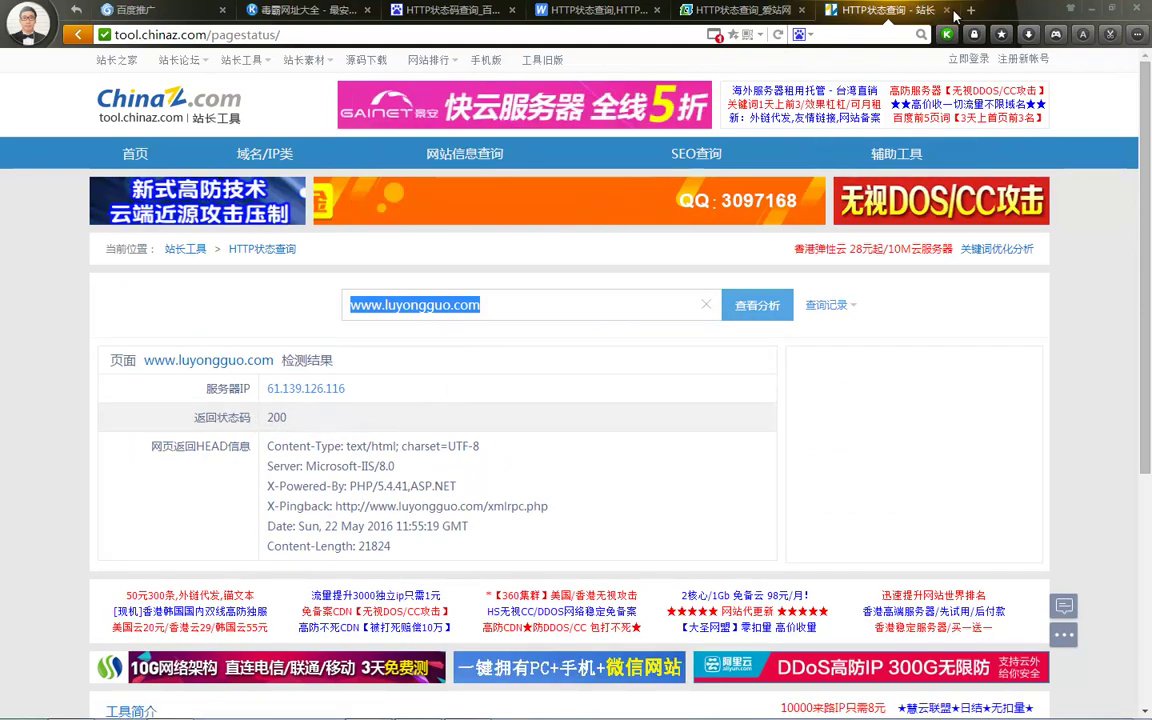
left_click(945, 10)
left_click(737, 285)
left_click(372, 400)
type("http://www.luyongguo.com/sem")
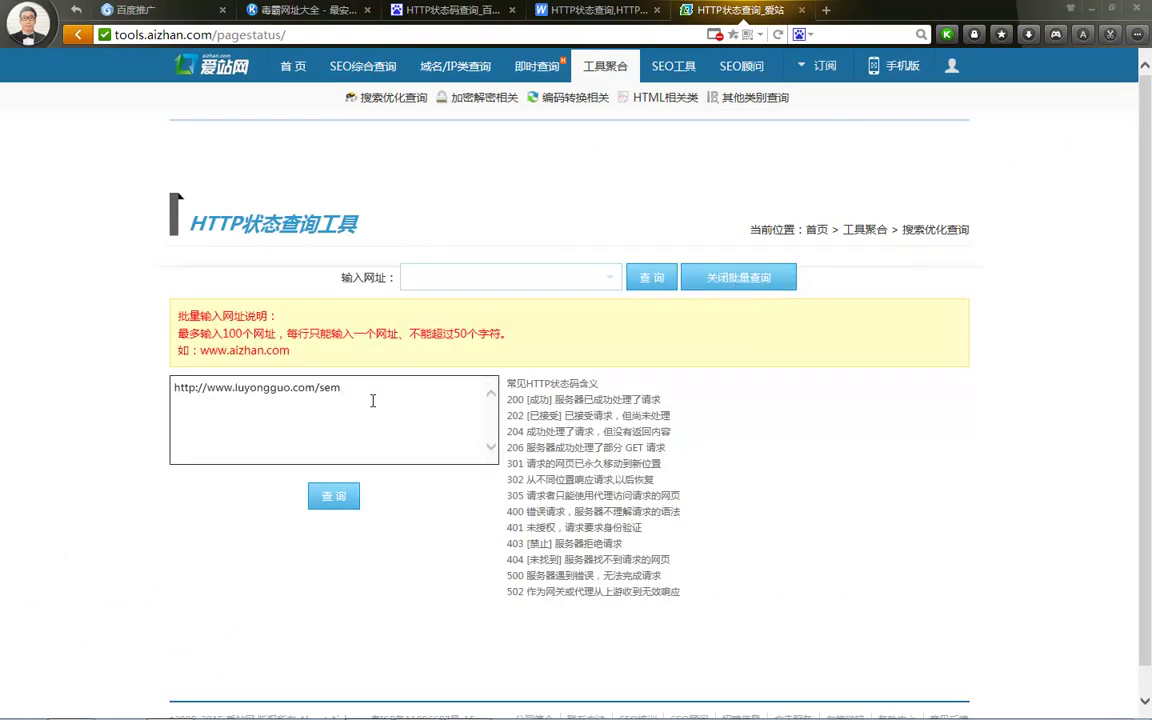
key("Return")
type("http://www.luyongguo.com/sem")
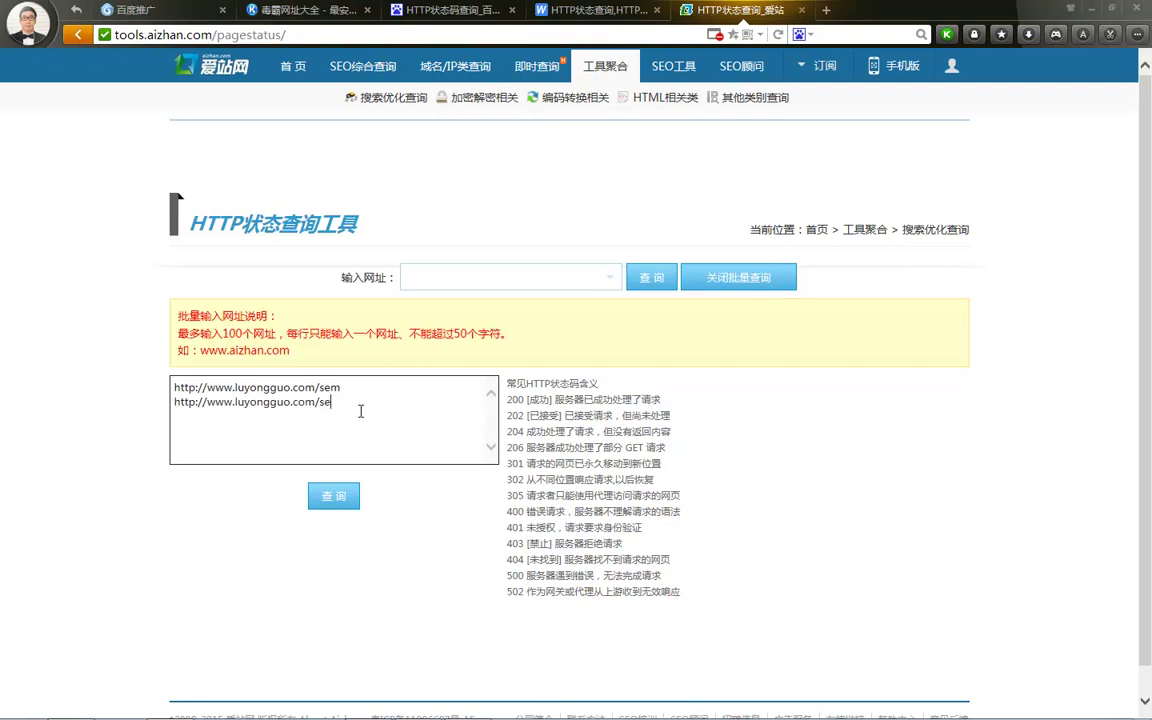
left_click(334, 500)
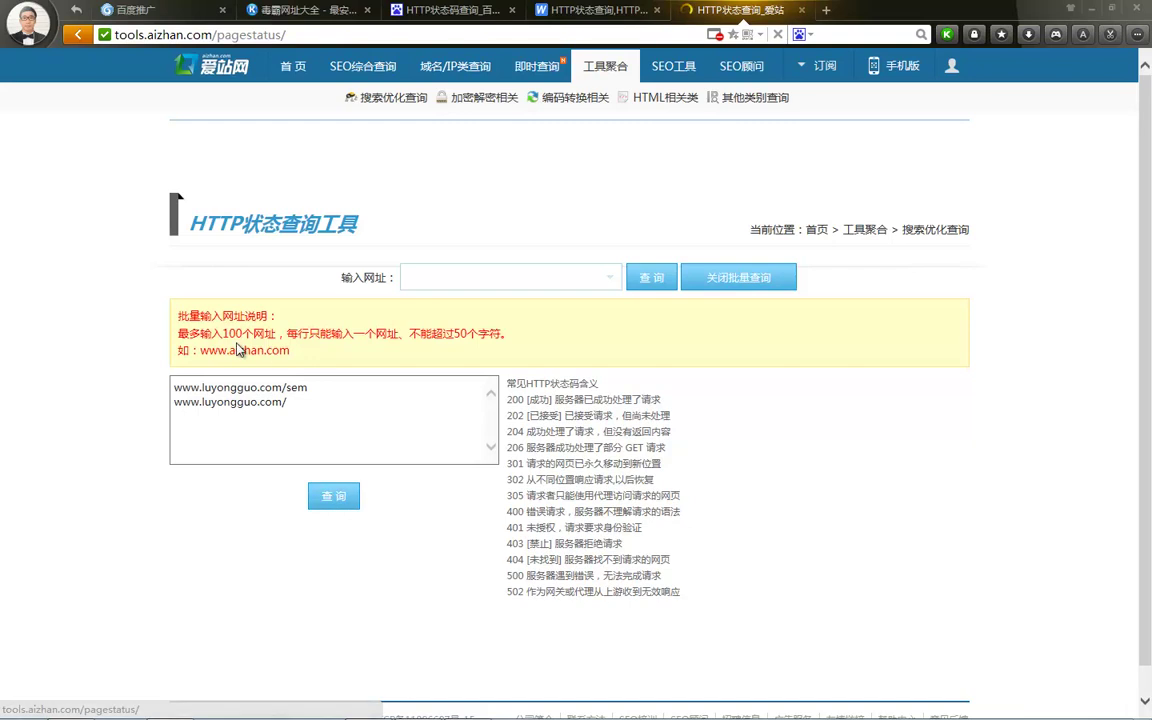
mouse_move(282, 342)
left_mouse_down()
mouse_move(240, 312)
mouse_move(225, 335)
mouse_move(262, 332)
mouse_move(268, 318)
left_mouse_up()
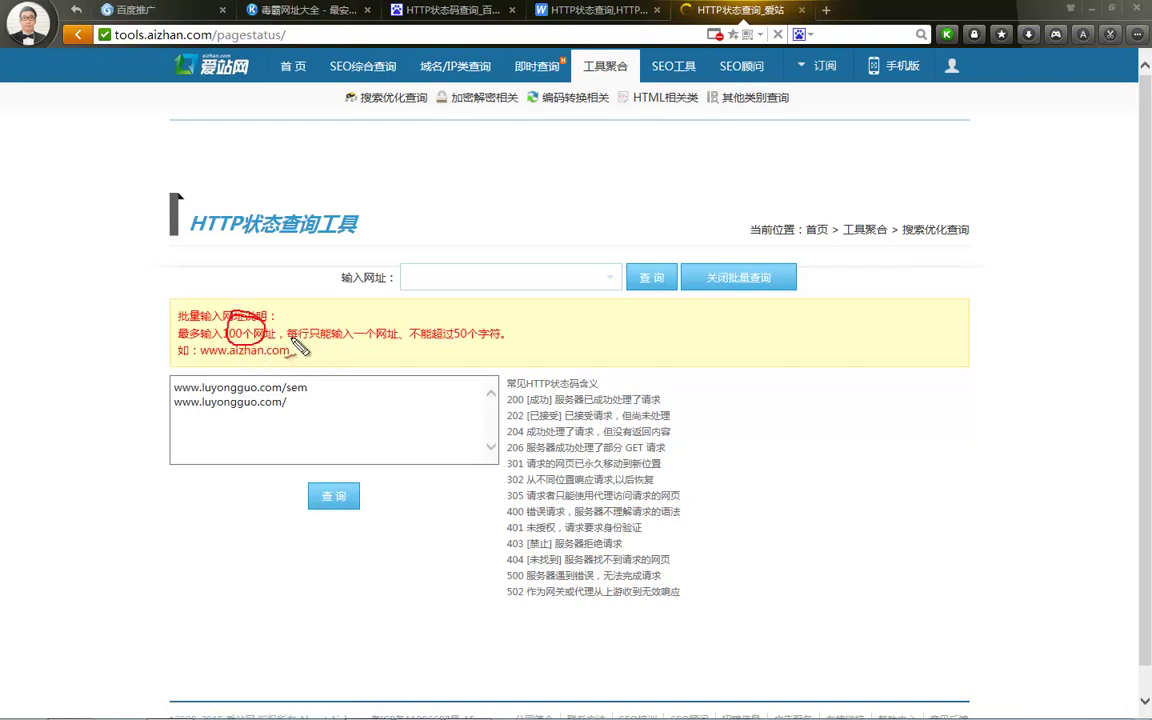
left_click_drag(455, 346, 483, 340)
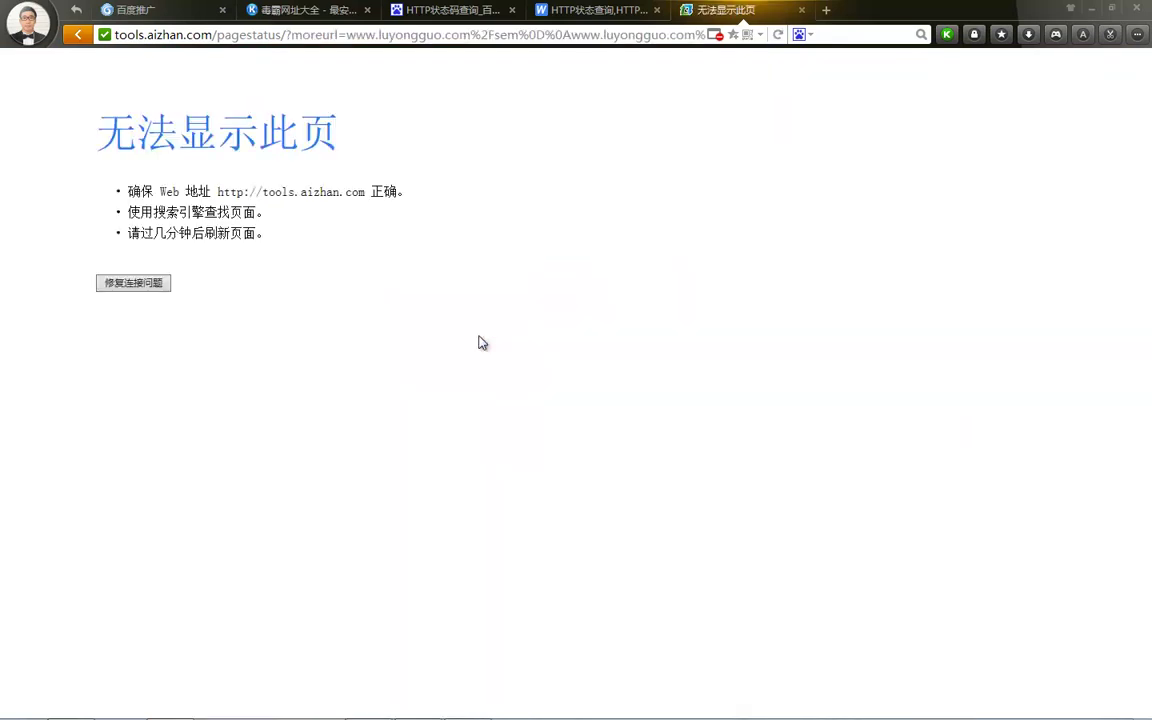
- Close the open HTTP status tool, search results and start page tabs in the browser
left_click(802, 10)
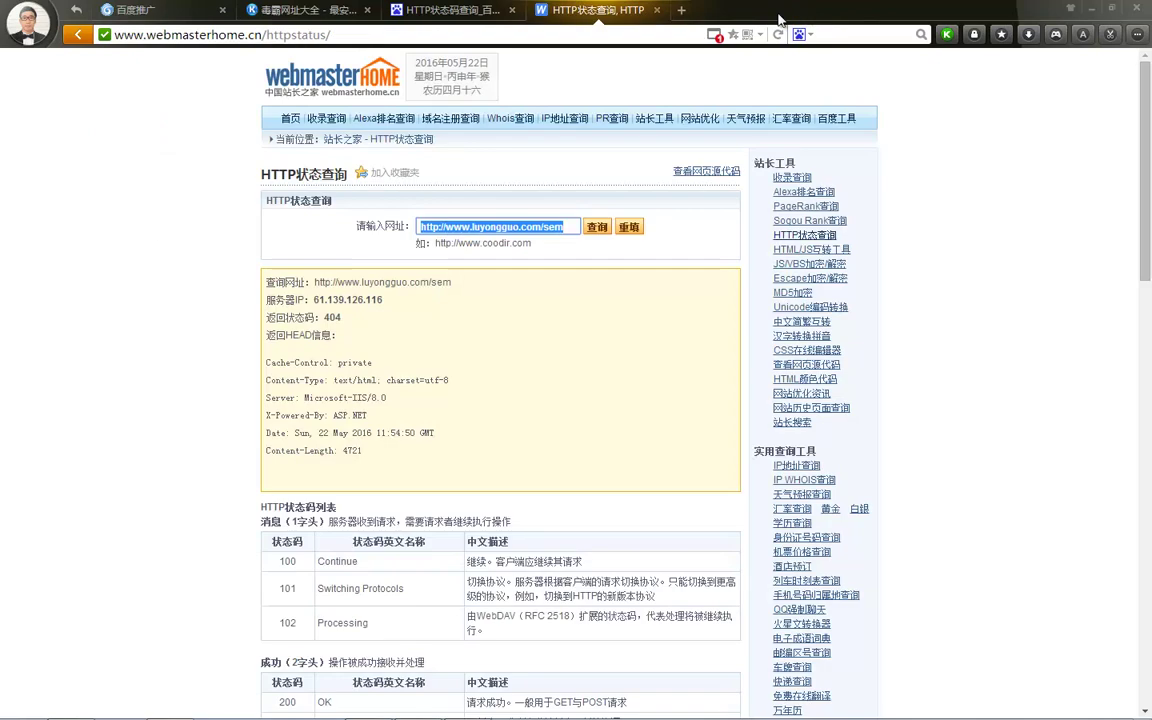
left_click(657, 10)
left_click(511, 10)
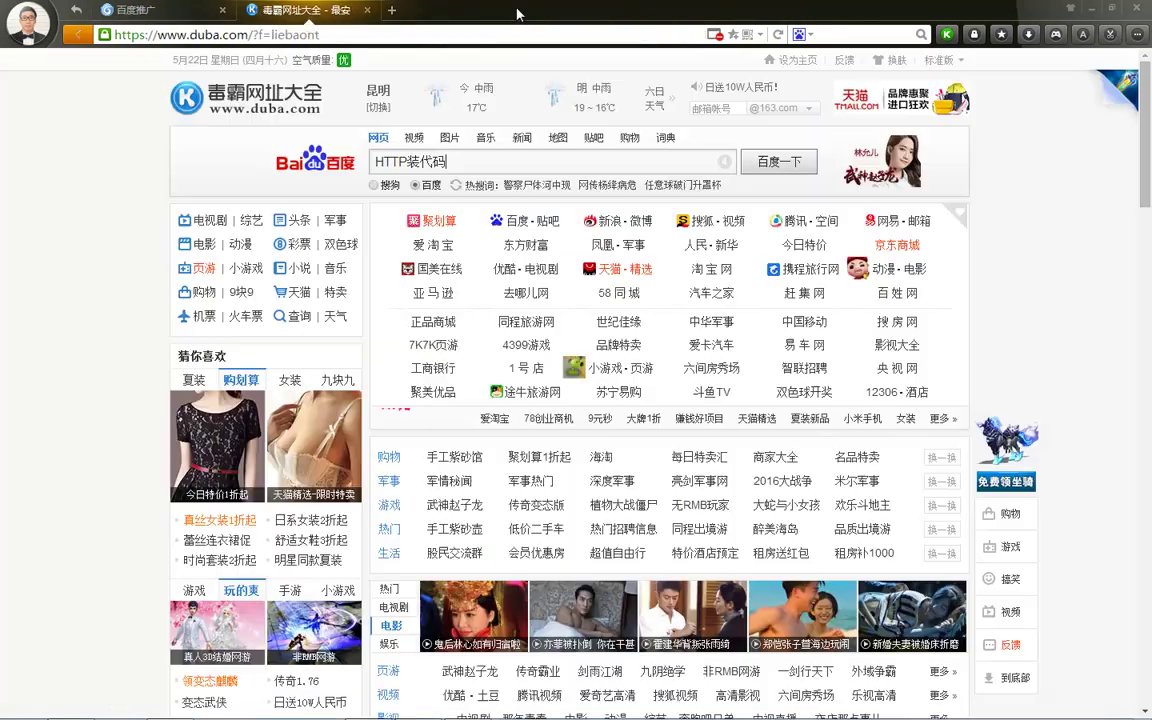
left_click(367, 10)
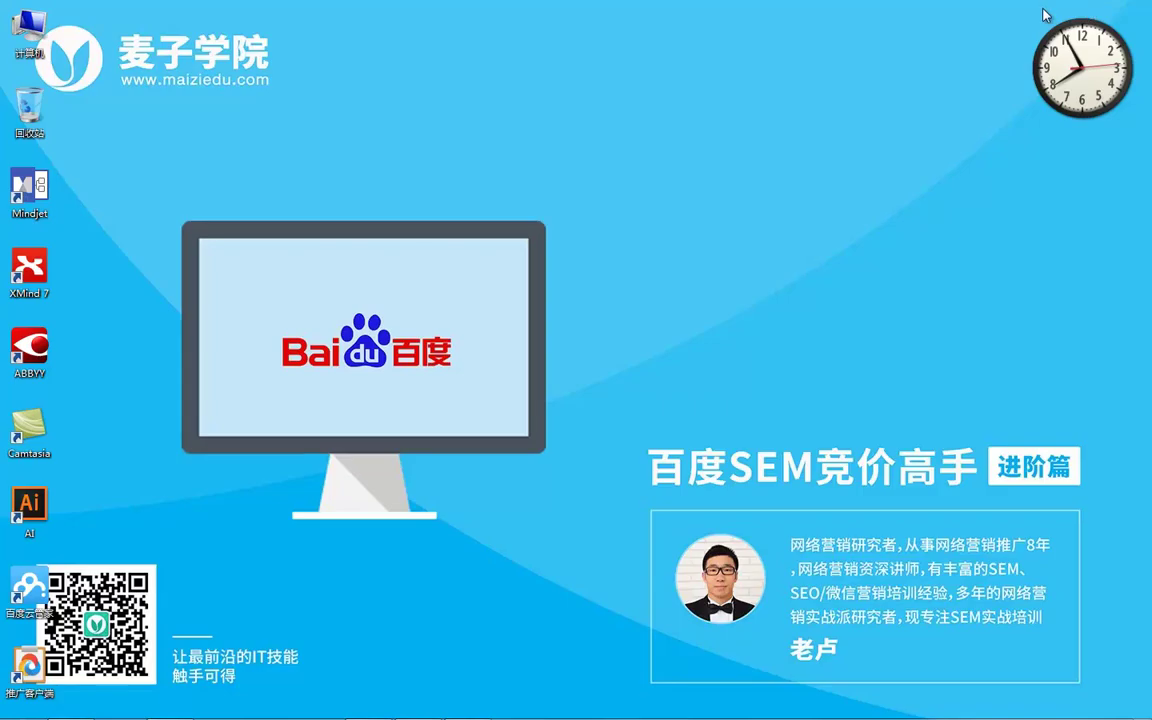
- Switch to the PowerPoint presentation and start the slide show from slide 3, 工具查询HTTP返回值
left_click(460, 700)
left_click(1068, 12)
left_click(438, 708)
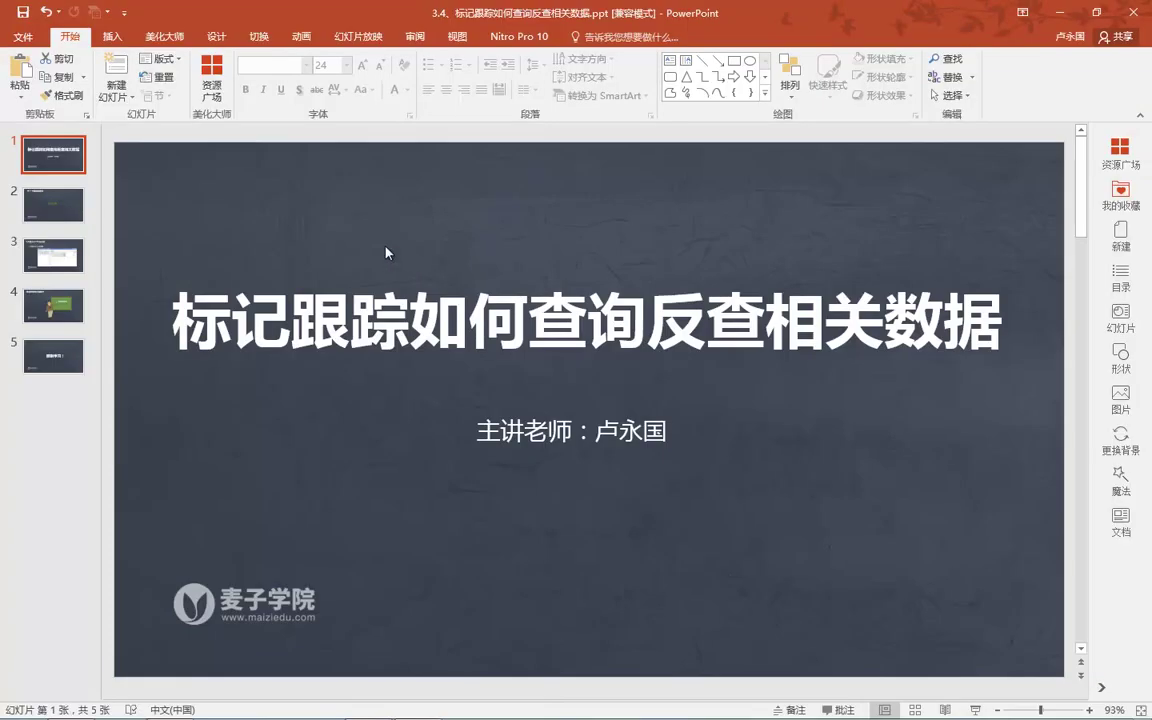
left_click(70, 205)
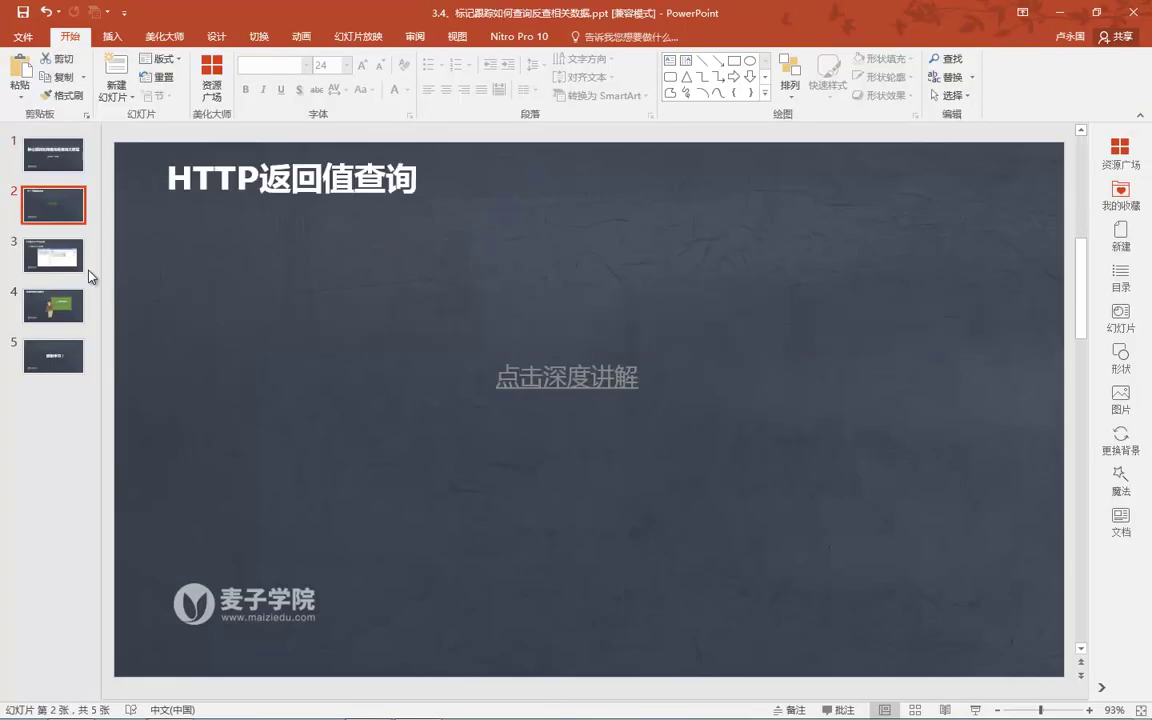
left_click(58, 259)
key("shift+F5")
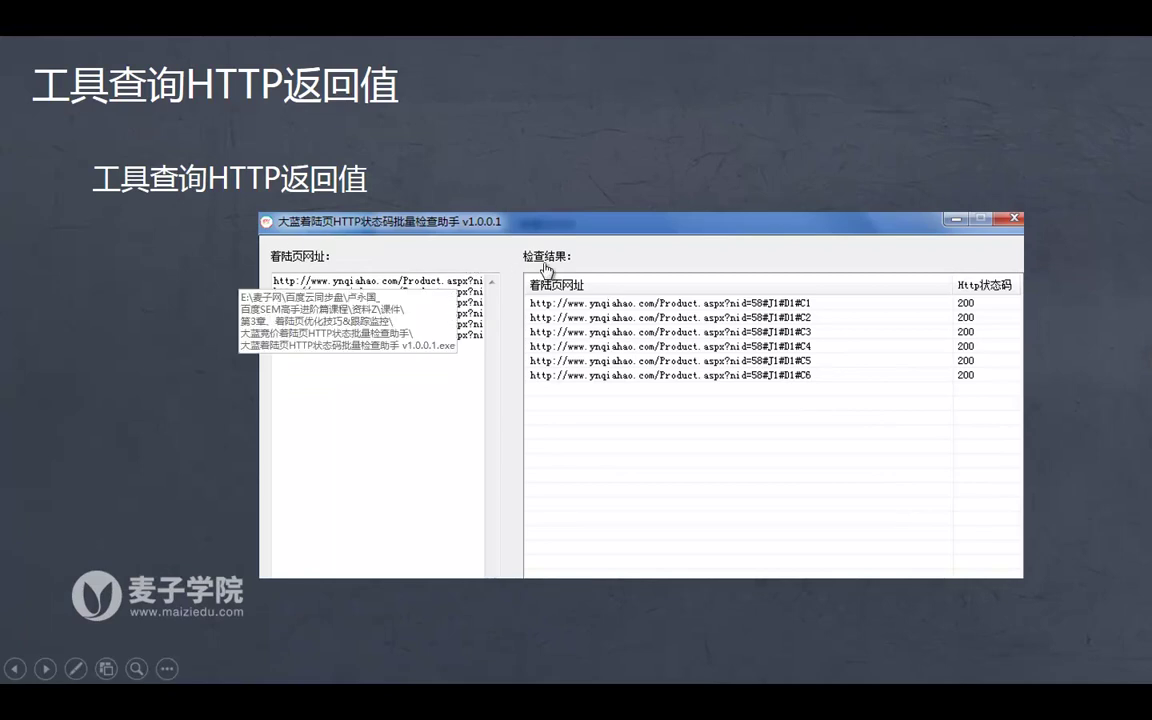
left_click(490, 245)
left_click(654, 477)
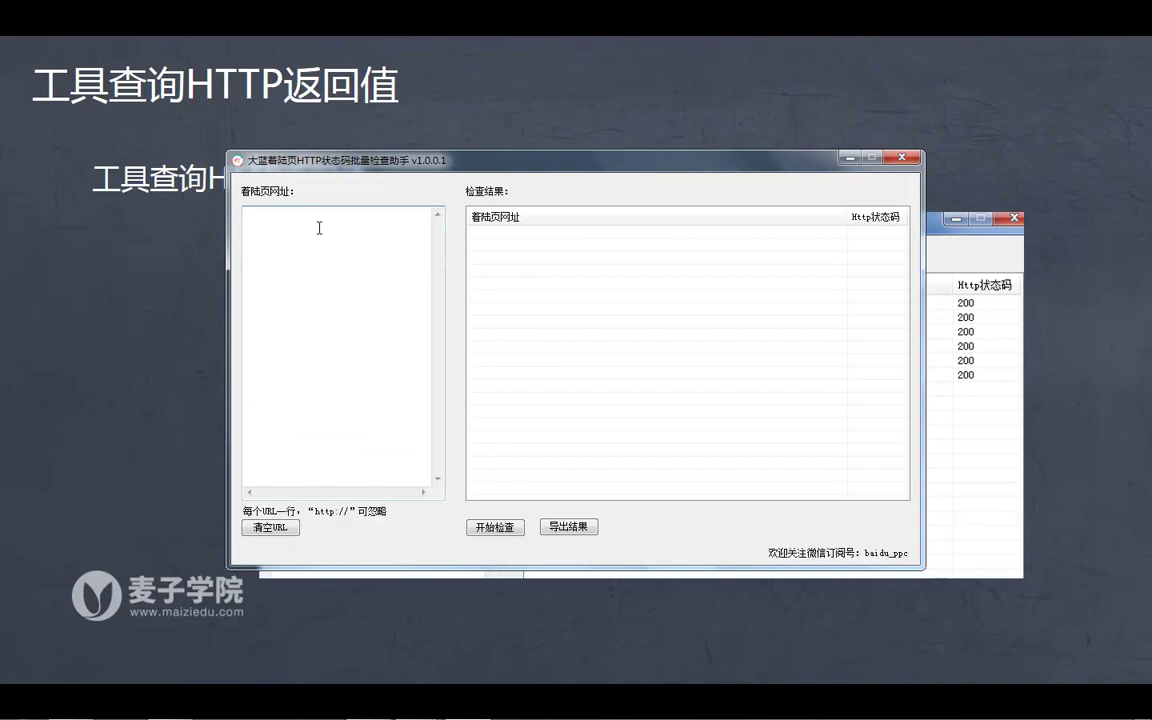
type("http://www.luyongguo.com/sem")
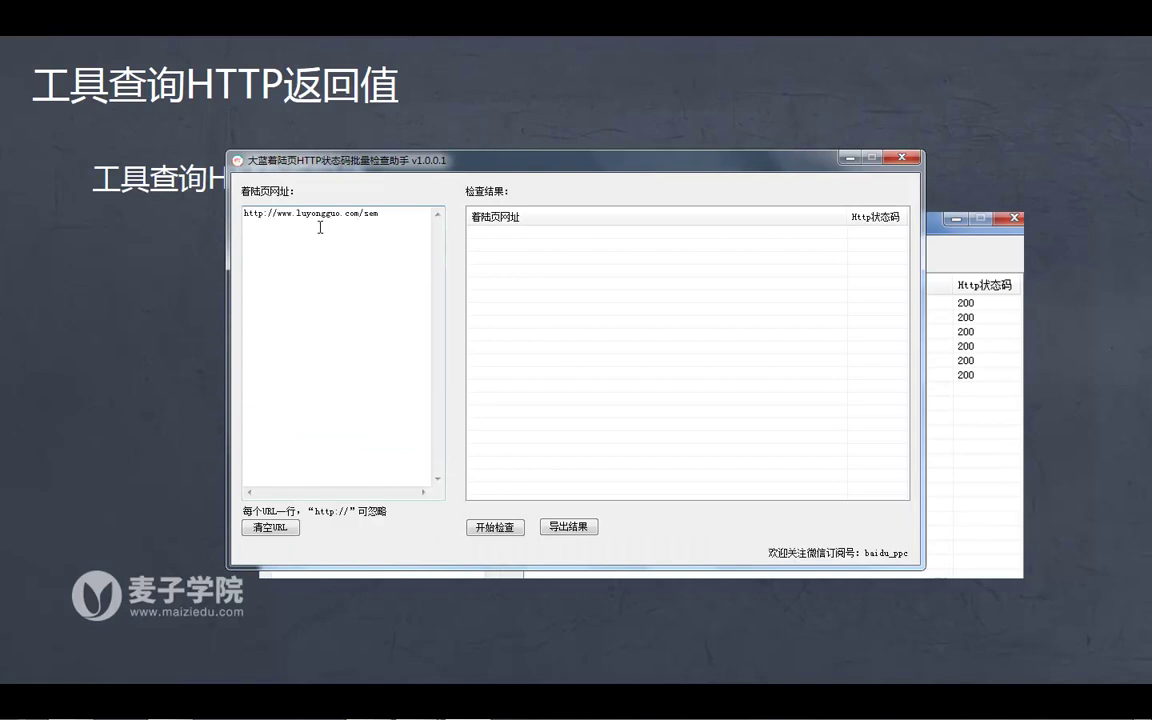
key("Return")
type("http://www.luyongguo.com/sem")
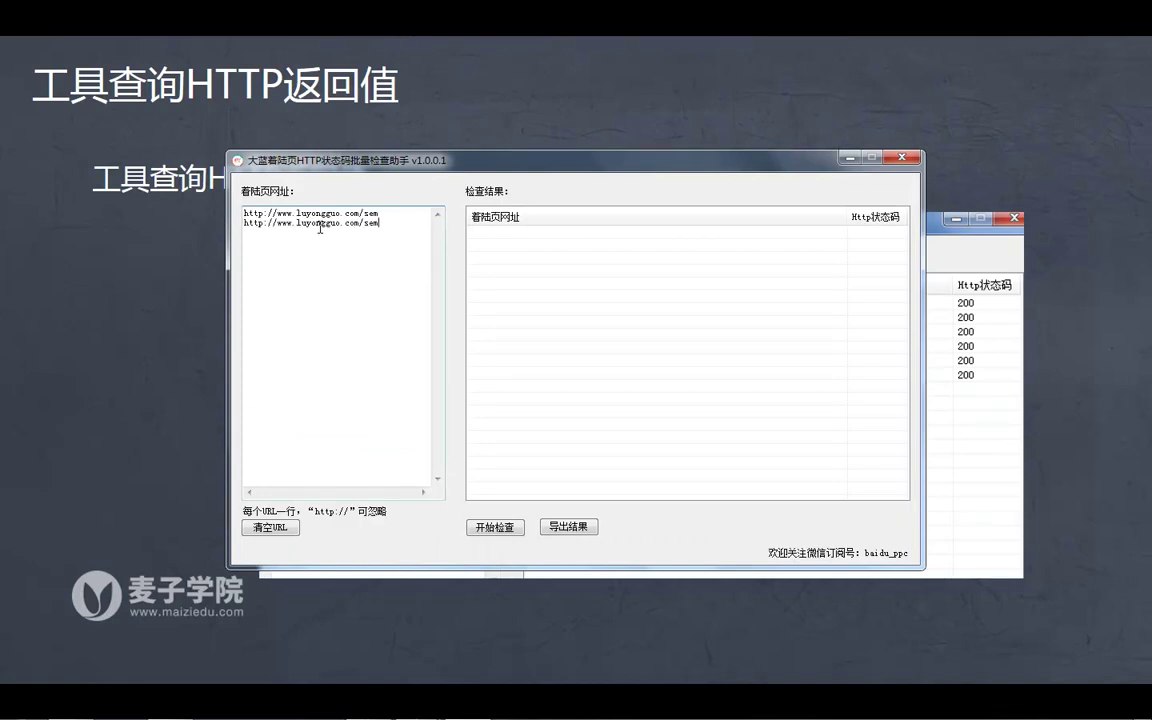
type("http://www.luyongguo.com/sem")
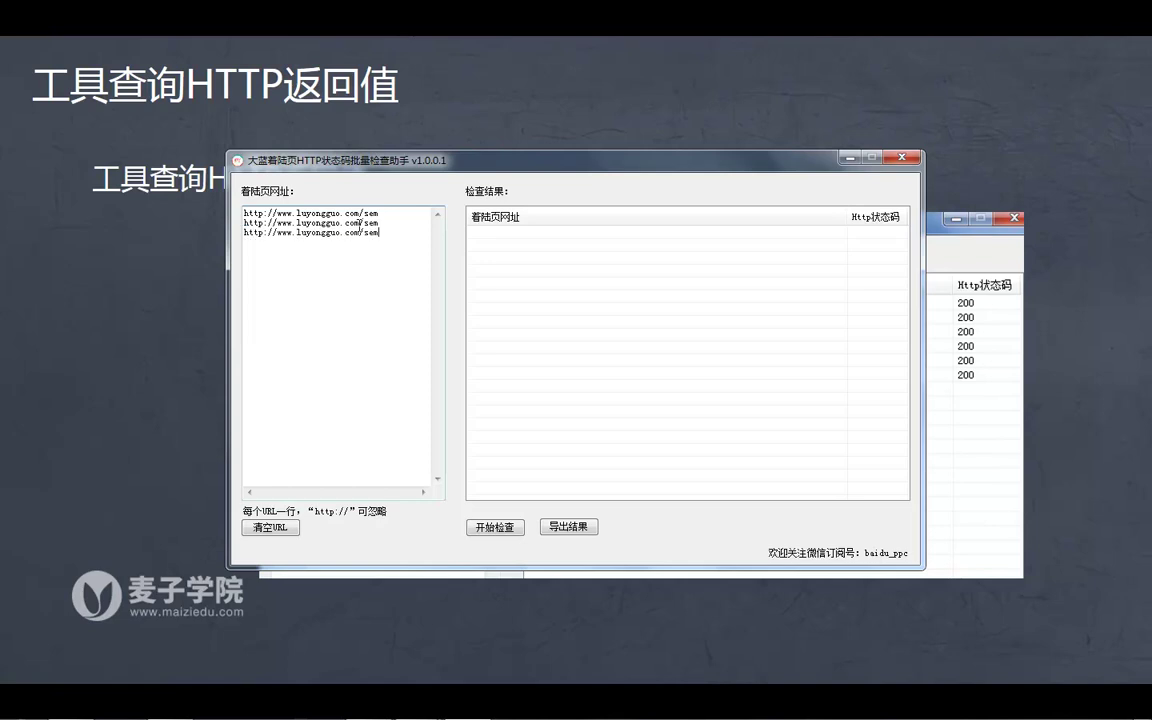
key("BackSpace")
key("Return")
type("http://www.luyongguo.com/")
type("se")
type("http://www.luyongguo.com/sem")
key("Return")
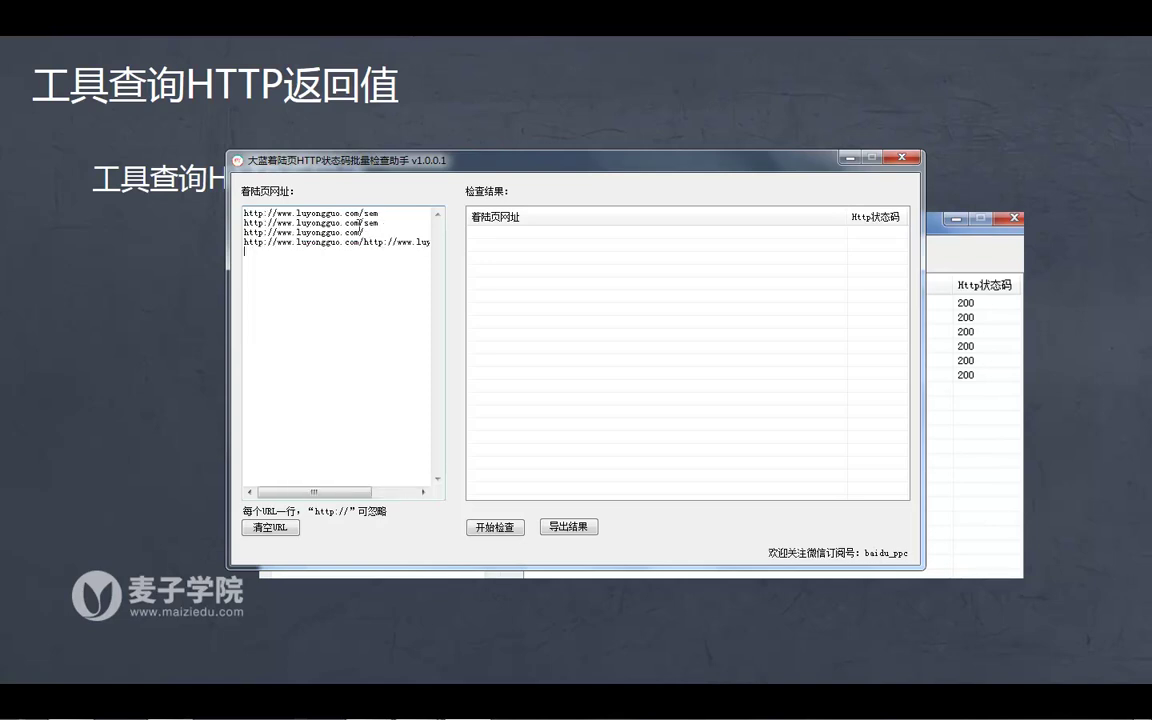
key("BackSpace")
key("BackSpace")
key("BackSpace")
key("BackSpace")
key("BackSpace")
key("BackSpace")
key("BackSpace")
key("BackSpace")
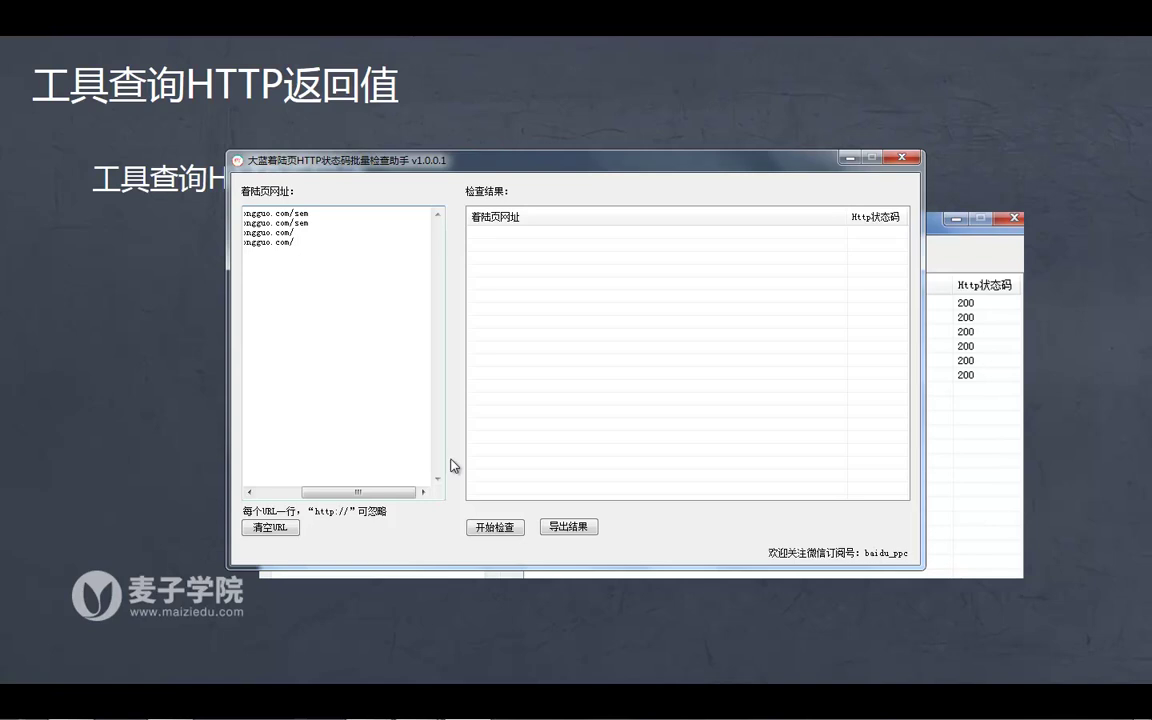
- Run the batch HTTP status check, circle the resulting URLs and status codes, and dismiss the completion message
left_click(520, 530)
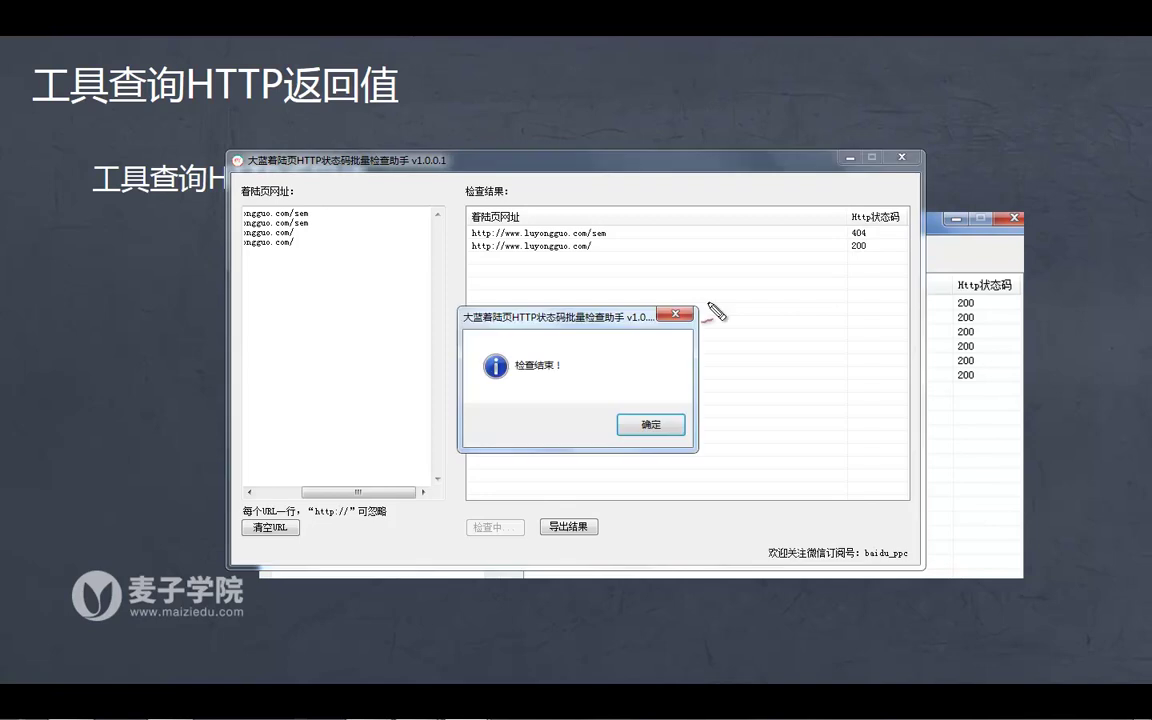
mouse_move(465, 235)
left_mouse_down()
mouse_move(640, 268)
mouse_move(738, 175)
mouse_move(536, 261)
mouse_move(598, 263)
left_mouse_up()
mouse_move(845, 218)
left_mouse_down()
mouse_move(872, 270)
mouse_move(868, 228)
mouse_move(868, 252)
mouse_move(864, 242)
left_mouse_up()
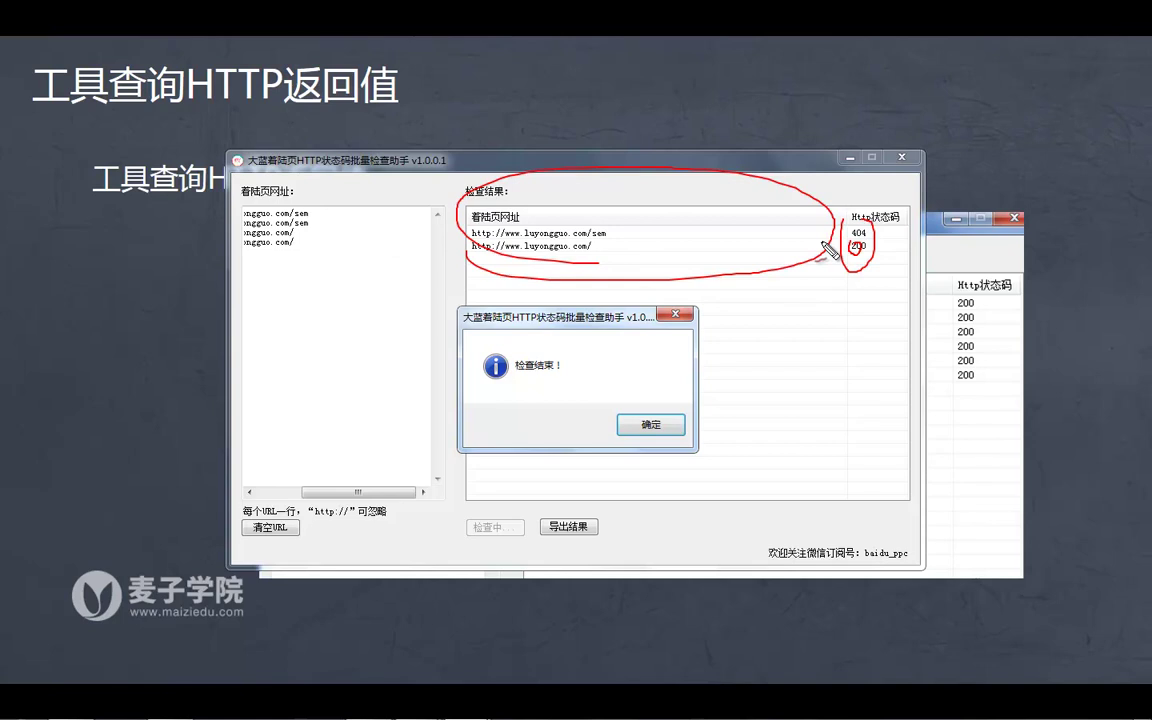
key("Escape")
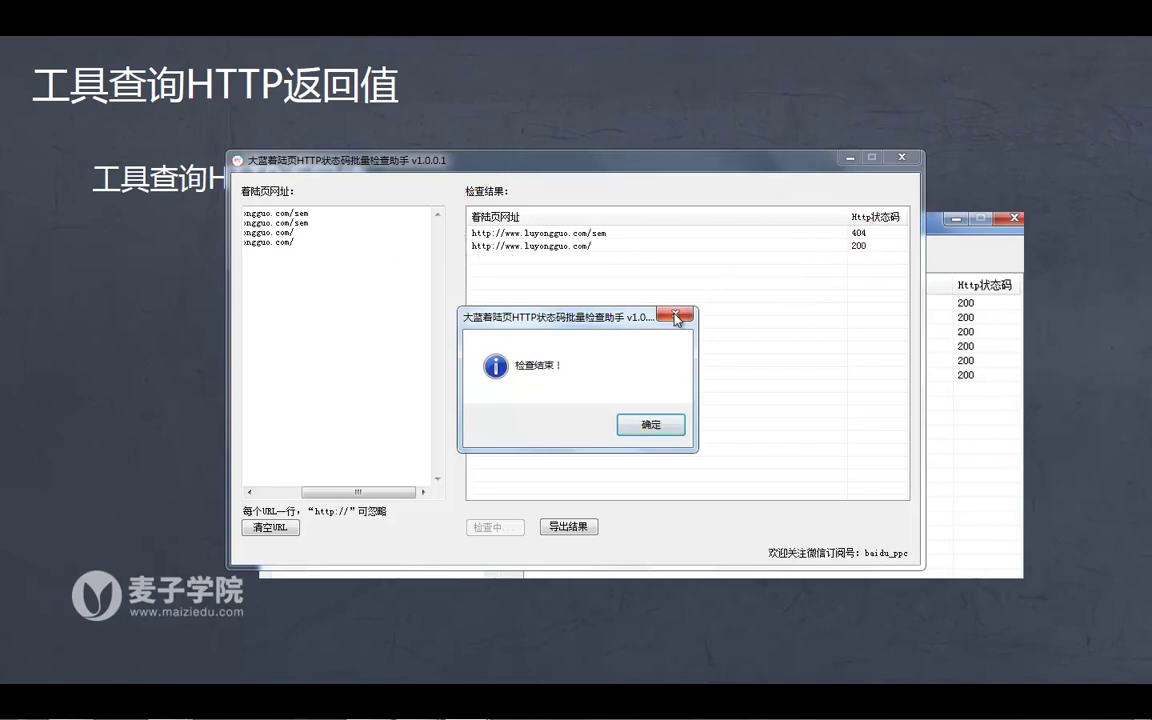
left_click(676, 316)
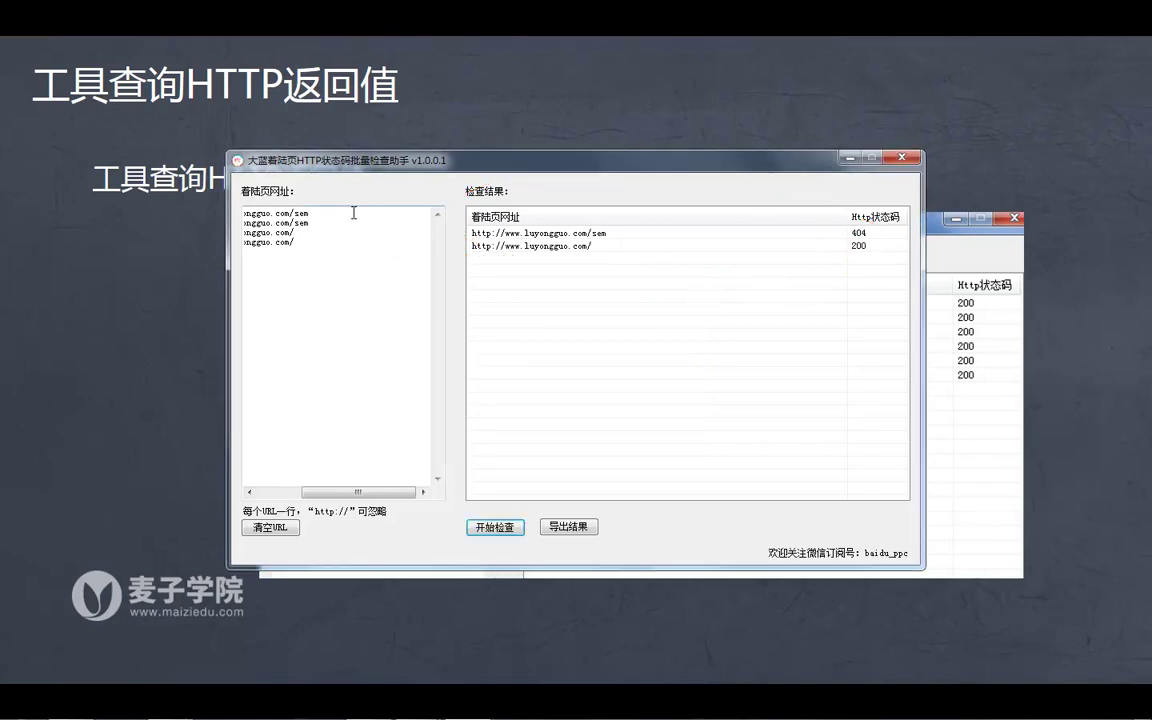
- Draw freehand pen marks over the landing-page URL list and clear them
key("ctrl+2")
left_click_drag(334, 184, 302, 520)
mouse_move(291, 424)
left_mouse_down()
mouse_move(280, 520)
mouse_move(378, 470)
left_mouse_up()
left_click_drag(364, 341, 428, 341)
mouse_move(314, 375)
left_mouse_down()
mouse_move(410, 375)
mouse_move(370, 403)
mouse_move(428, 424)
mouse_move(445, 343)
left_mouse_up()
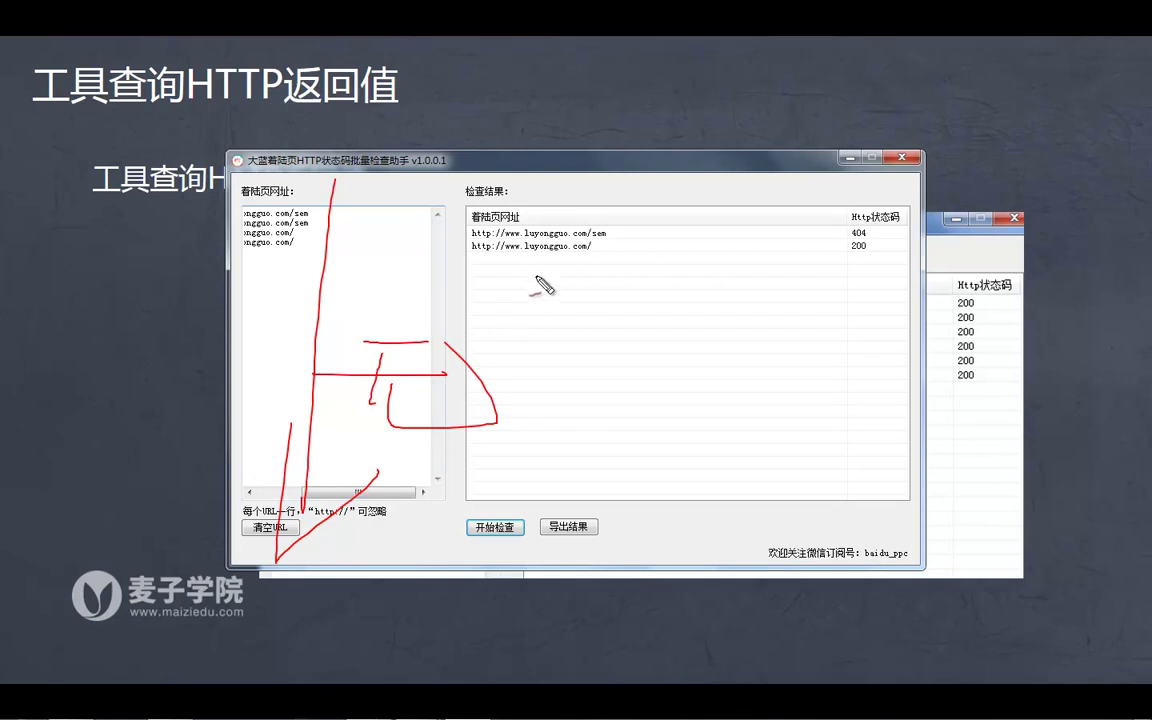
key("Escape")
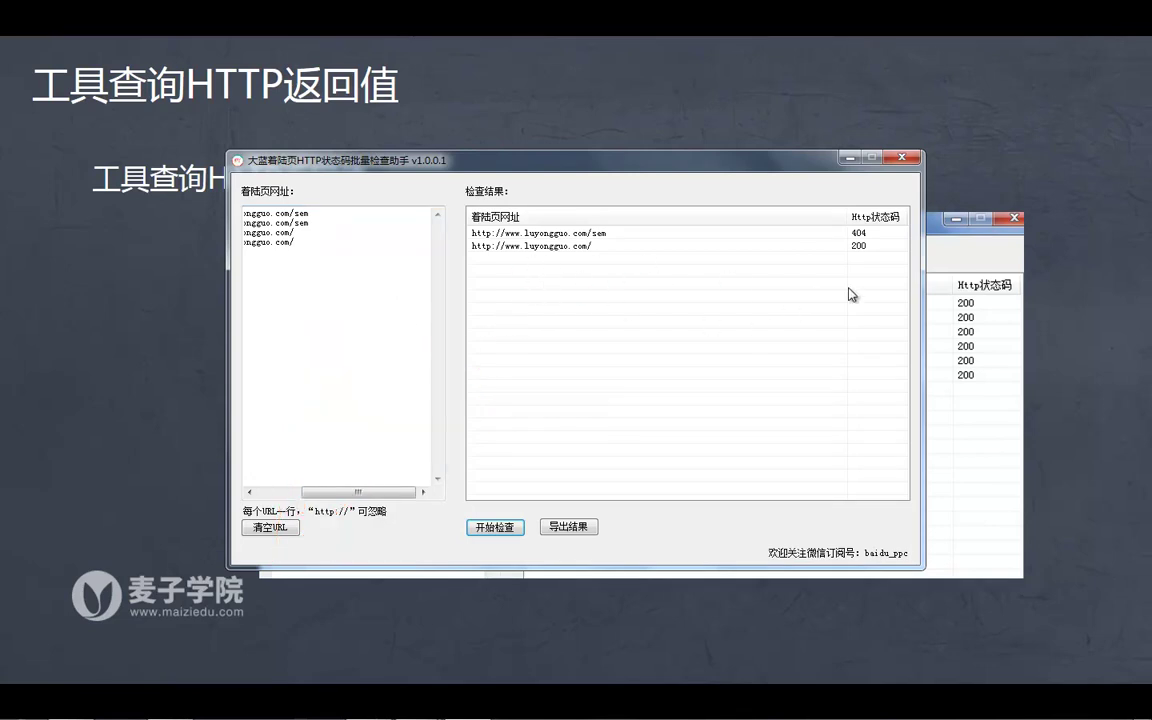
- Close the batch HTTP status checker and end the slide show
left_click(908, 167)
key("Escape")
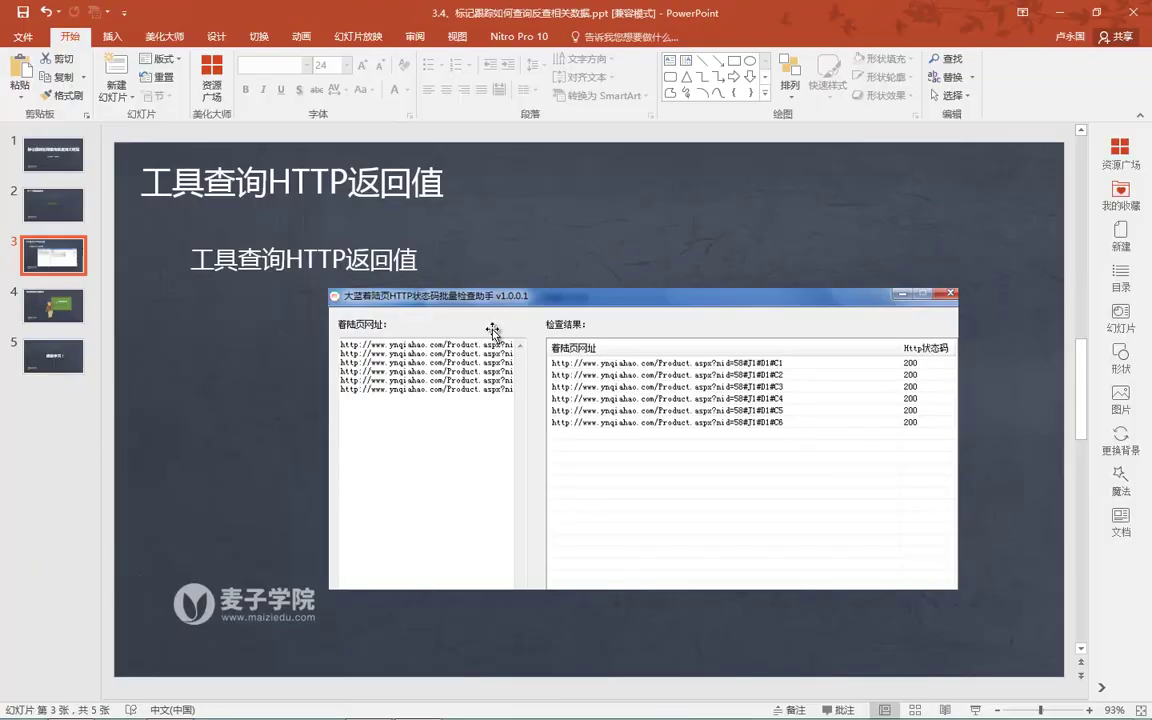
left_click(455, 261)
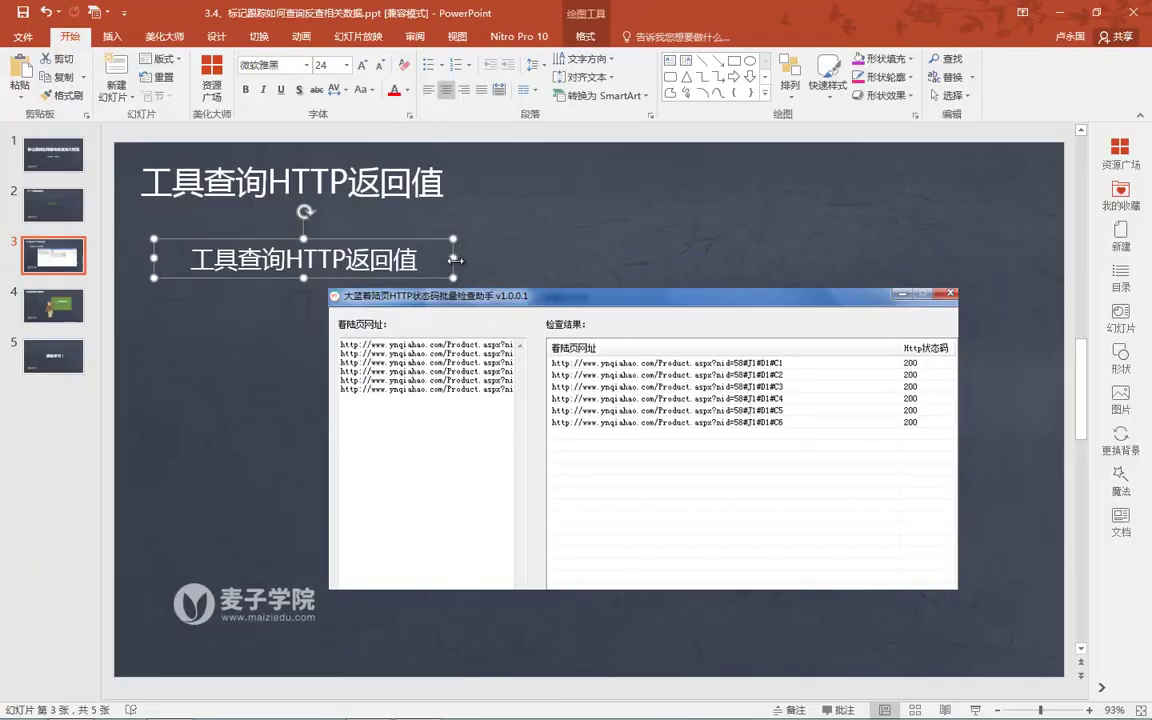
key("ctrl+F5")
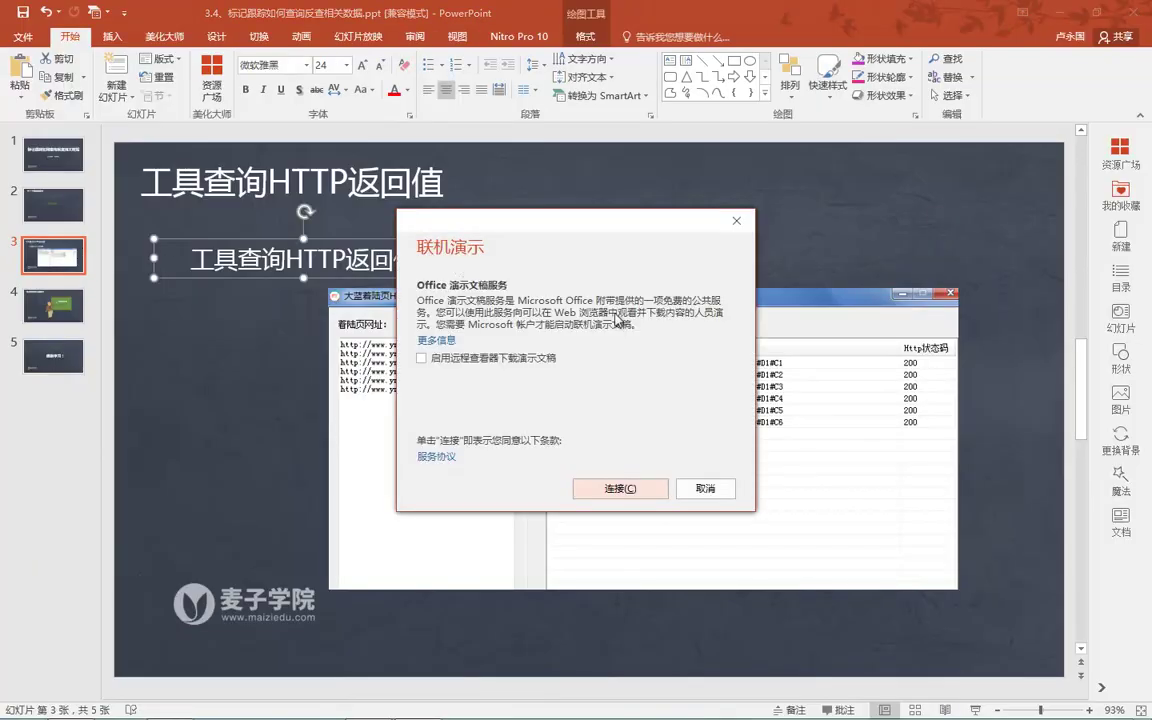
left_click(703, 489)
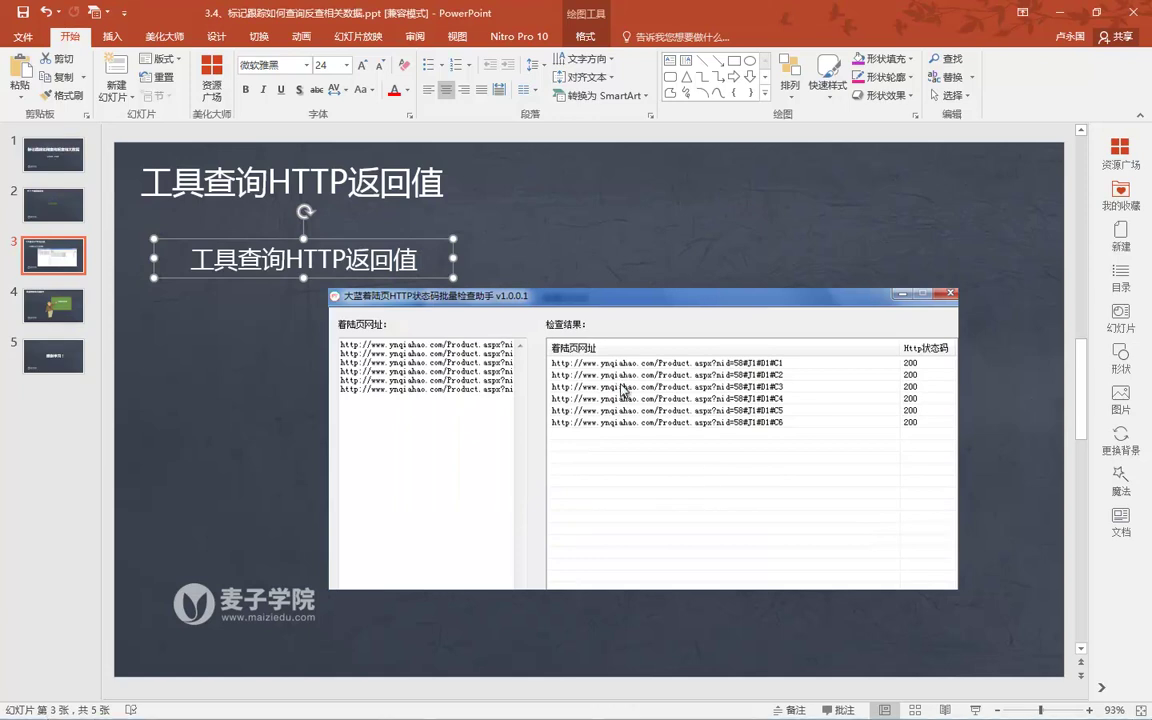
- Play the slide show from slide 3, advance to the 数据关键词反查操作 slide, and exit the show
key("shift+F5")
left_click(621, 390)
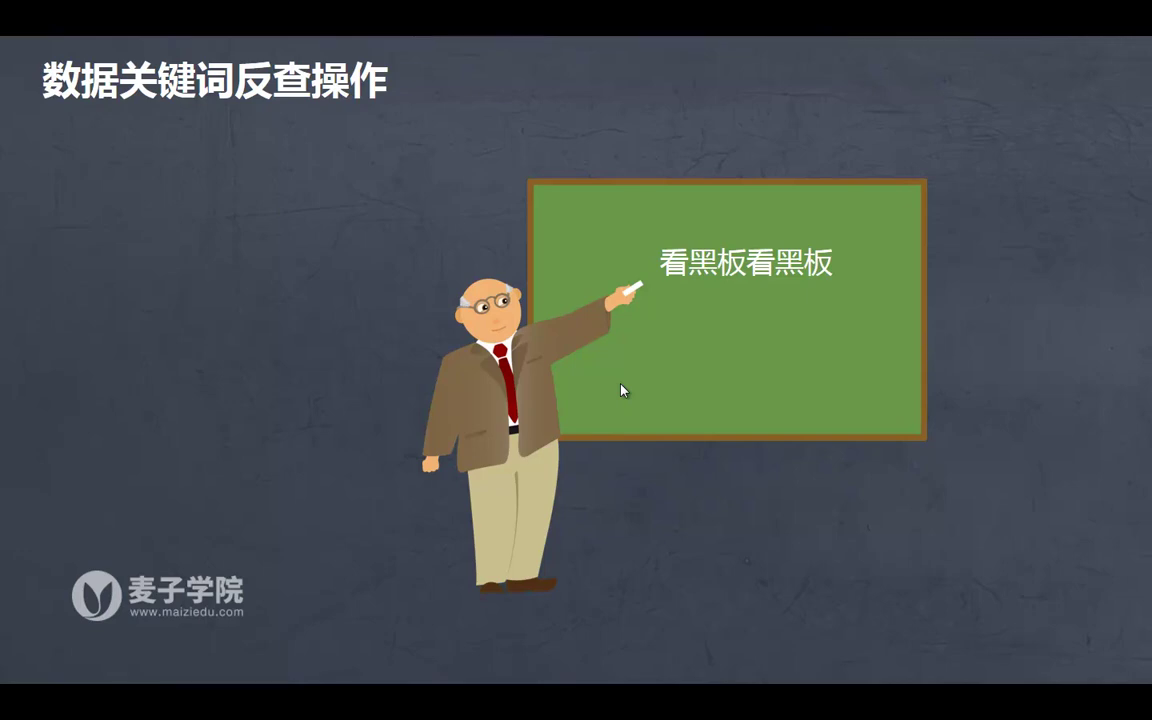
key("Escape")
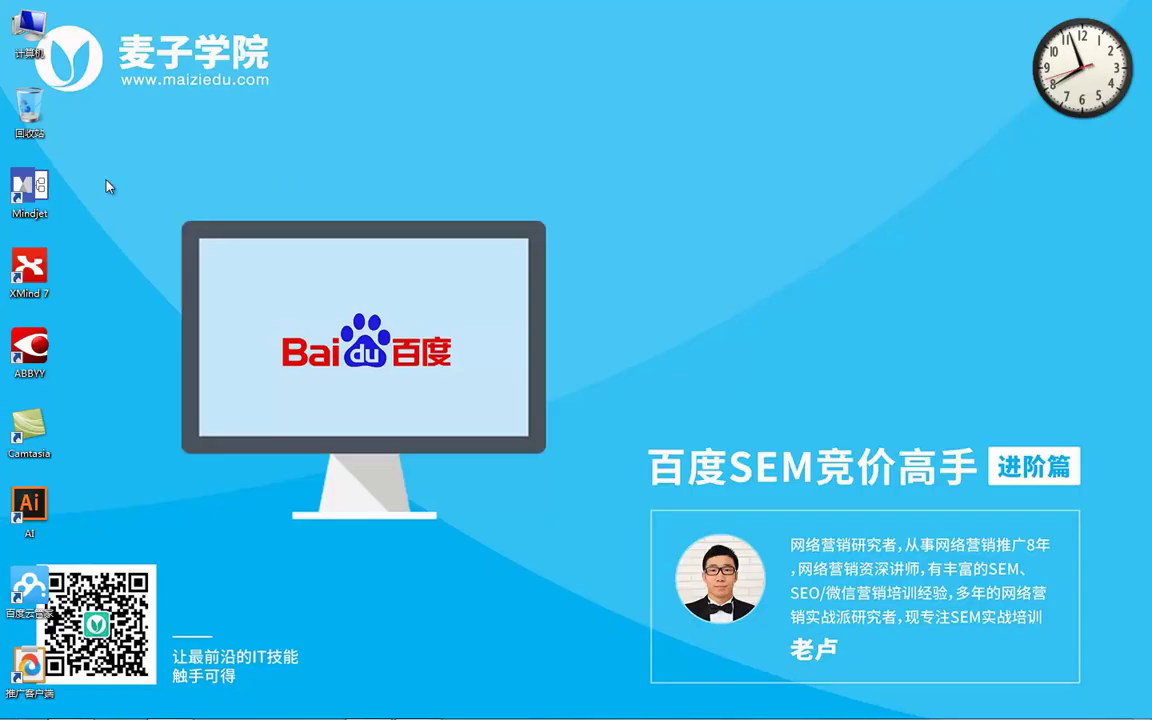
- Create a new Microsoft Excel workbook on the desktop, keeping its default file name
right_click(202, 124)
mouse_move(116, 248)
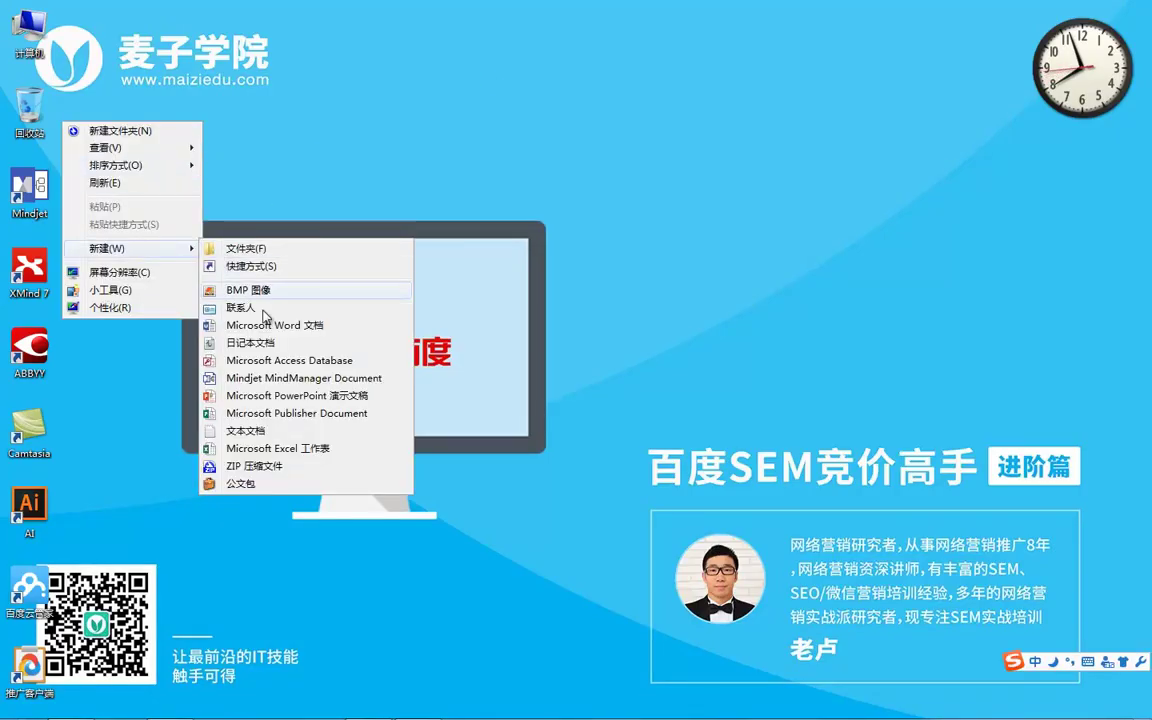
left_click(257, 449)
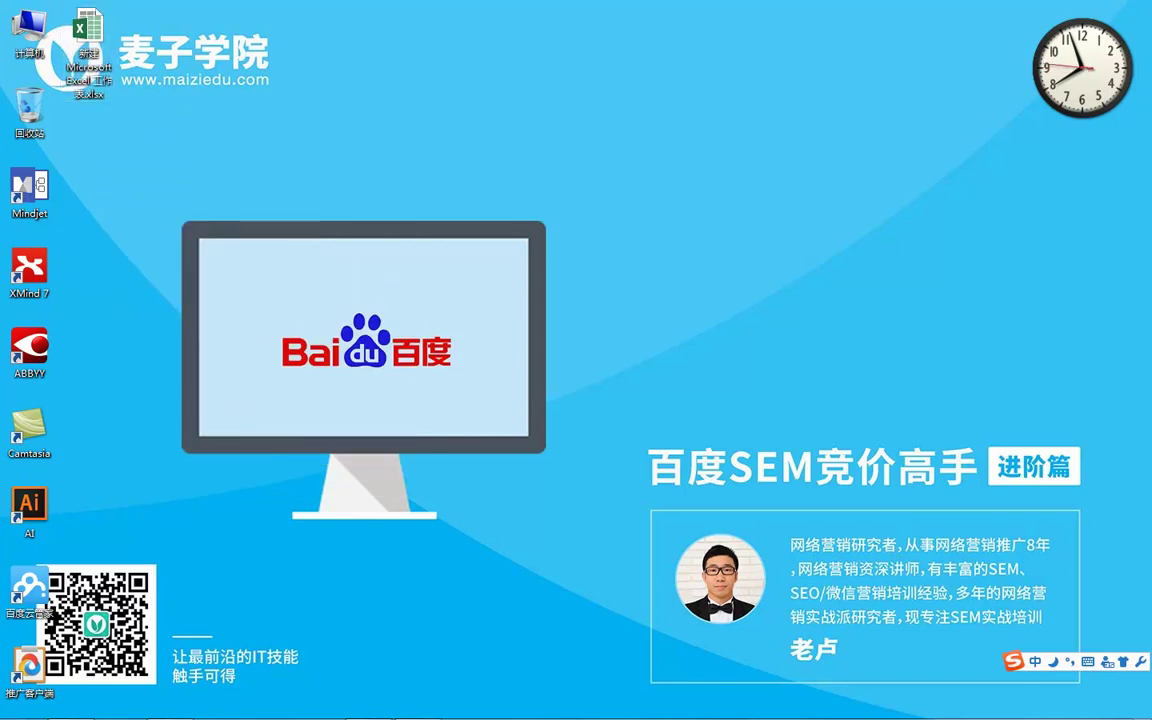
mouse_move(340, 693)
left_click(330, 630)
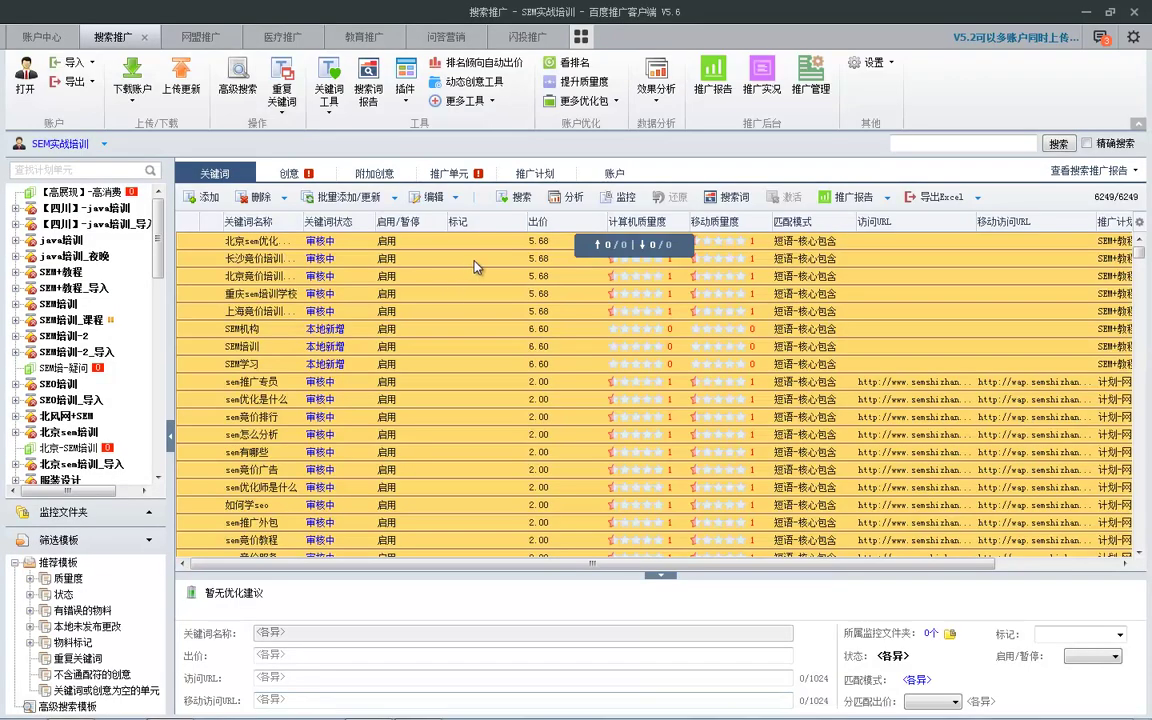
left_click(1086, 13)
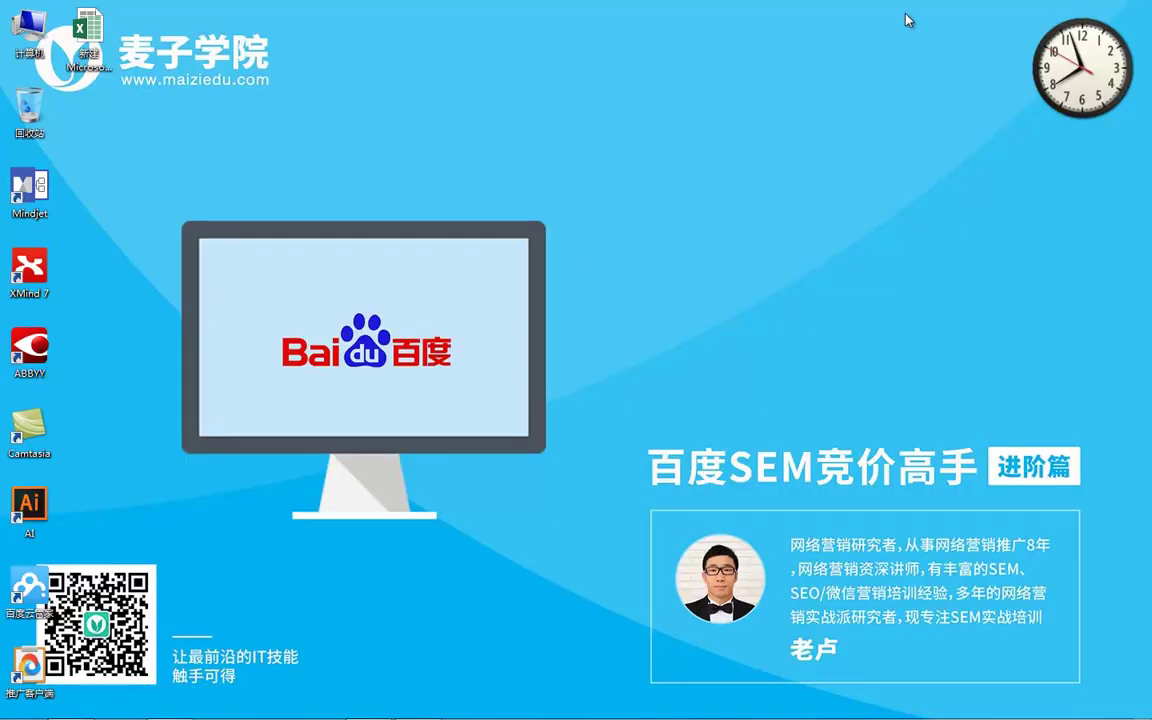
- Open the new Excel workbook from the desktop
double_click(88, 38)
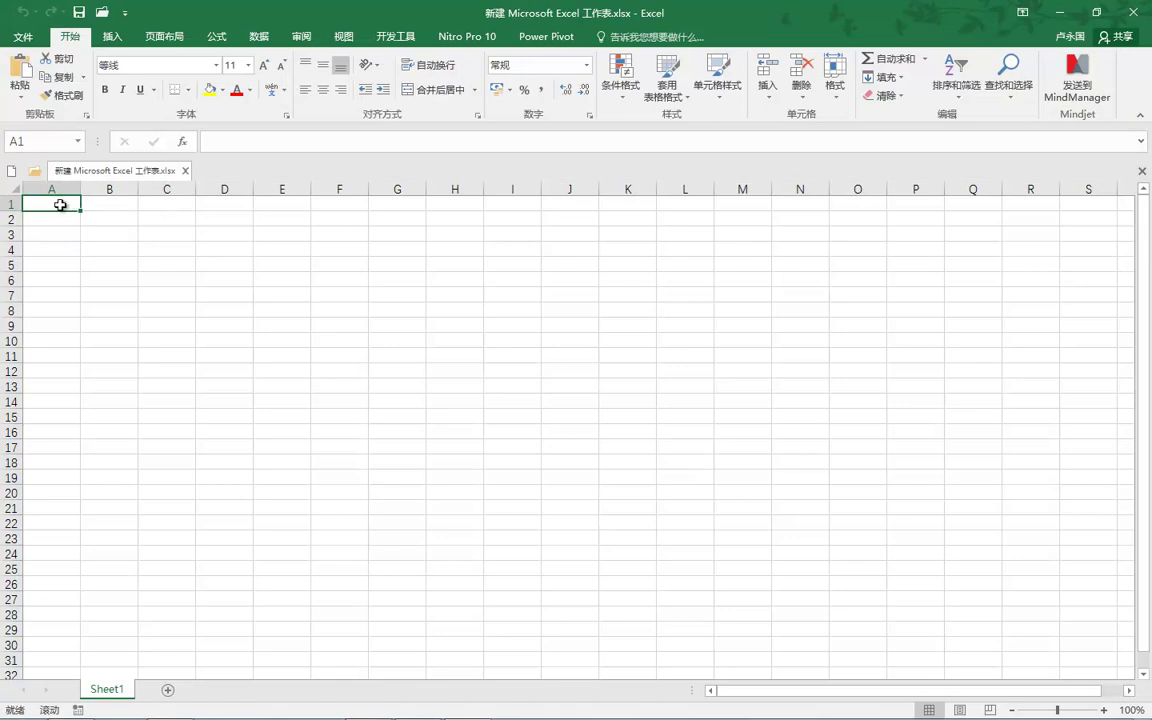
type("http://www.luyongguo.com/sem")
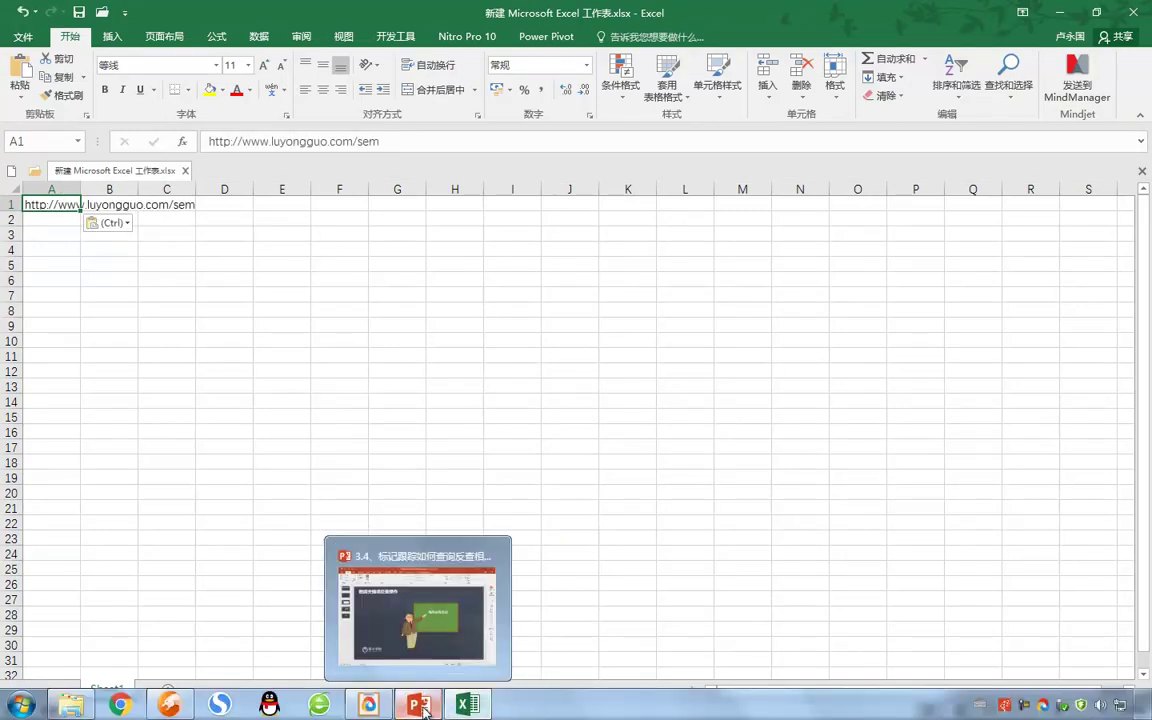
left_click(370, 706)
left_click(370, 706)
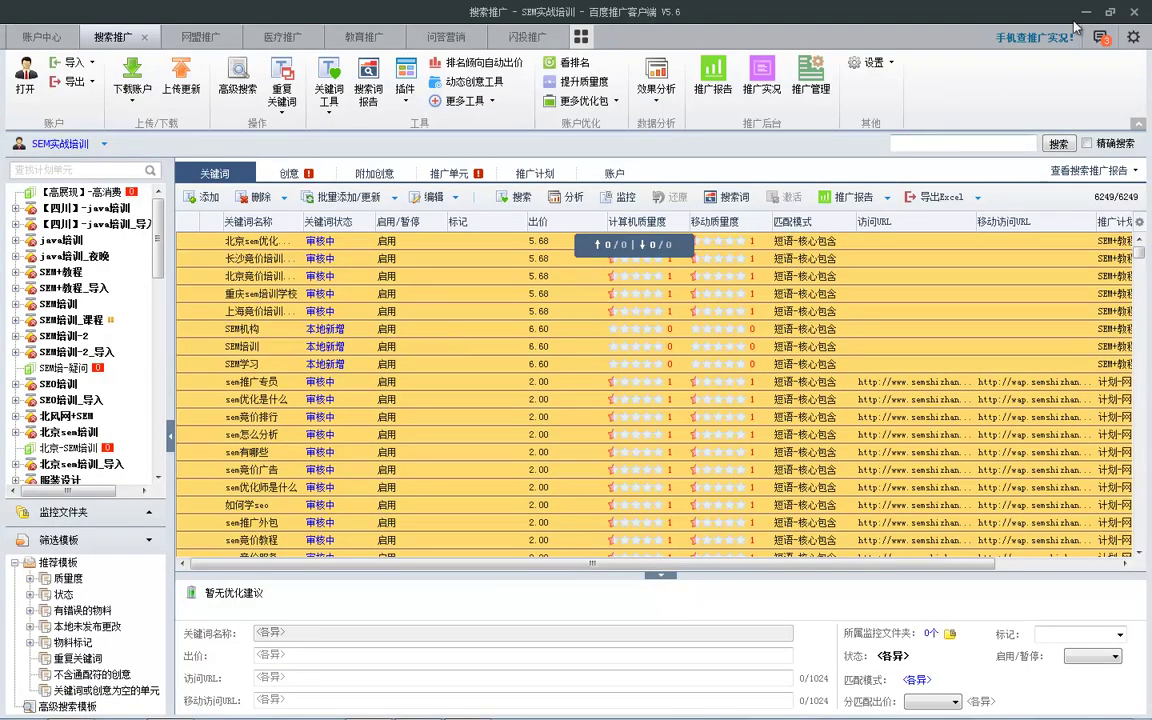
key("alt+Tab")
key("alt+Tab")
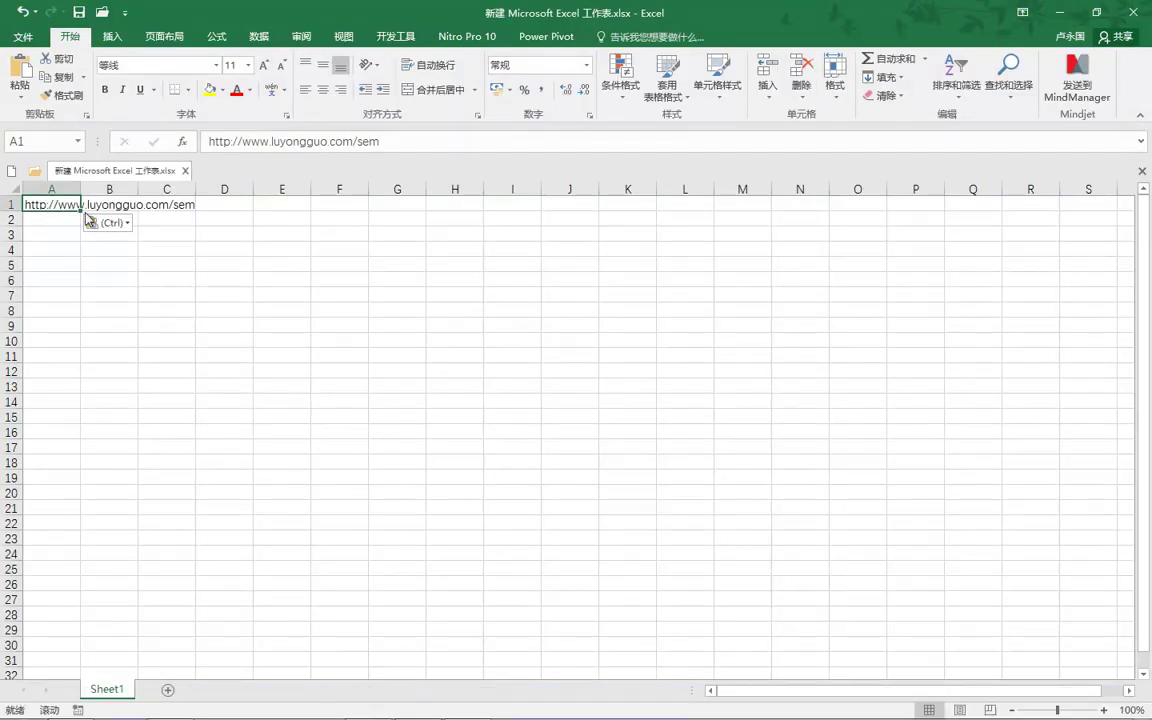
- Switch to the Baidu promotion client, copy all selected keywords, and paste the list into the Excel sheet starting at cell A1
mouse_move(407, 704)
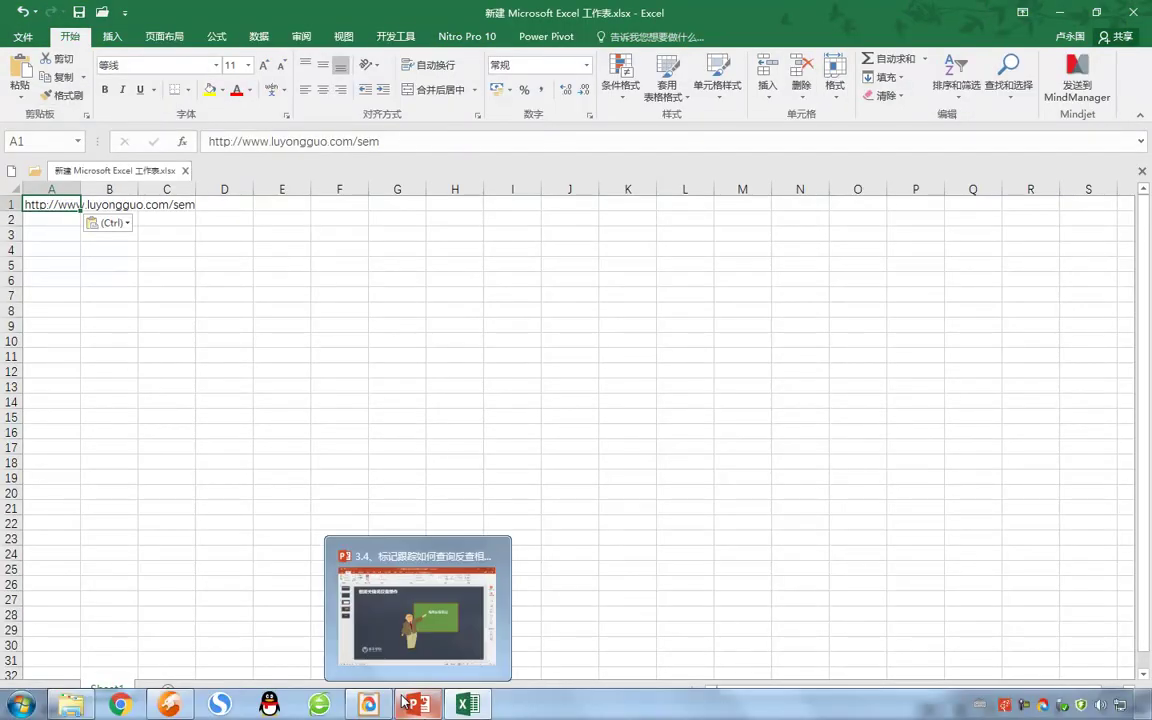
left_click(368, 704)
right_click(577, 394)
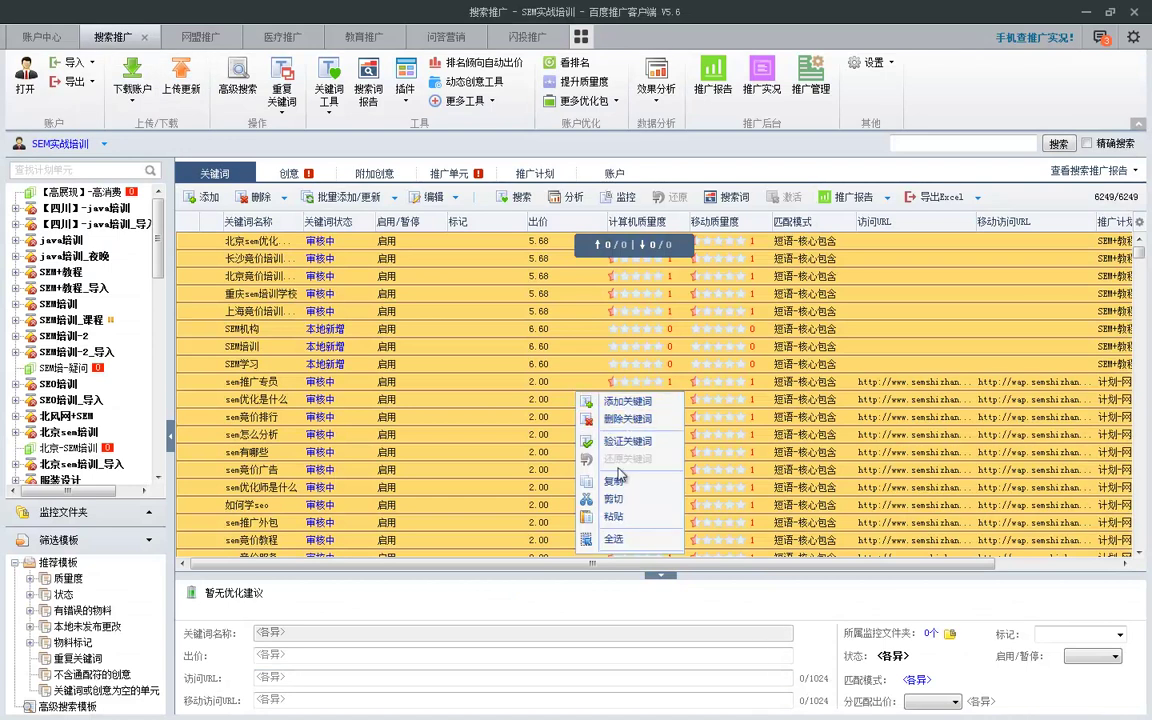
key("Escape")
left_click(1082, 14)
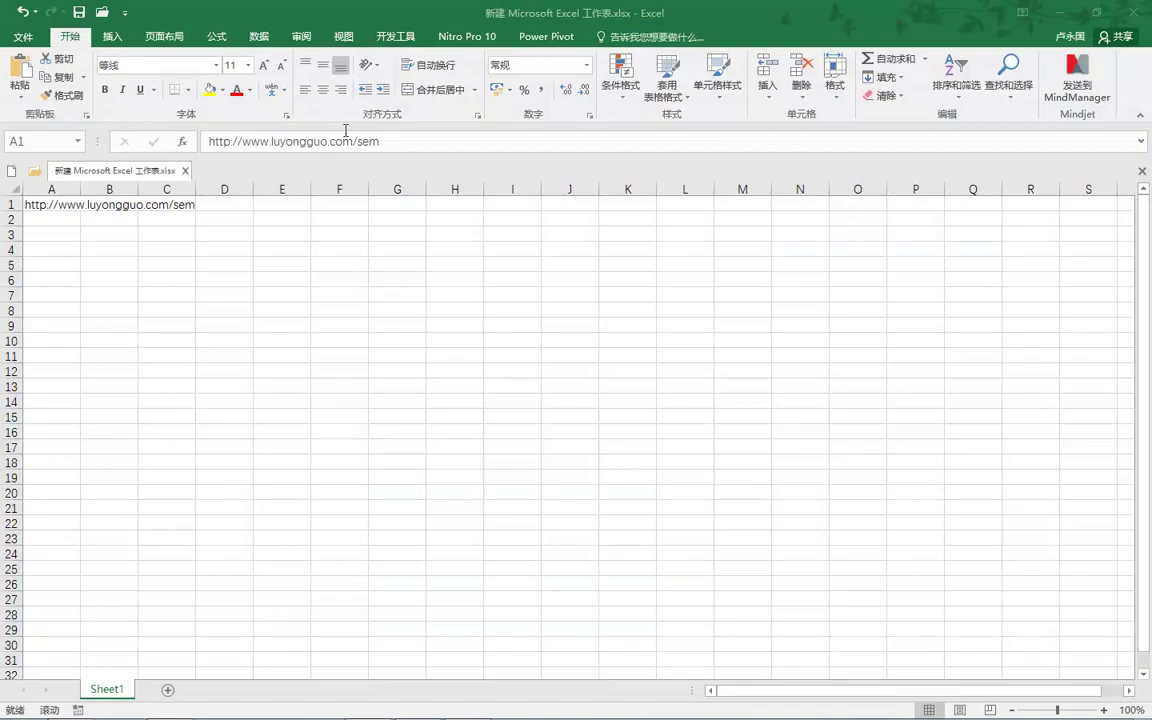
left_click(57, 206)
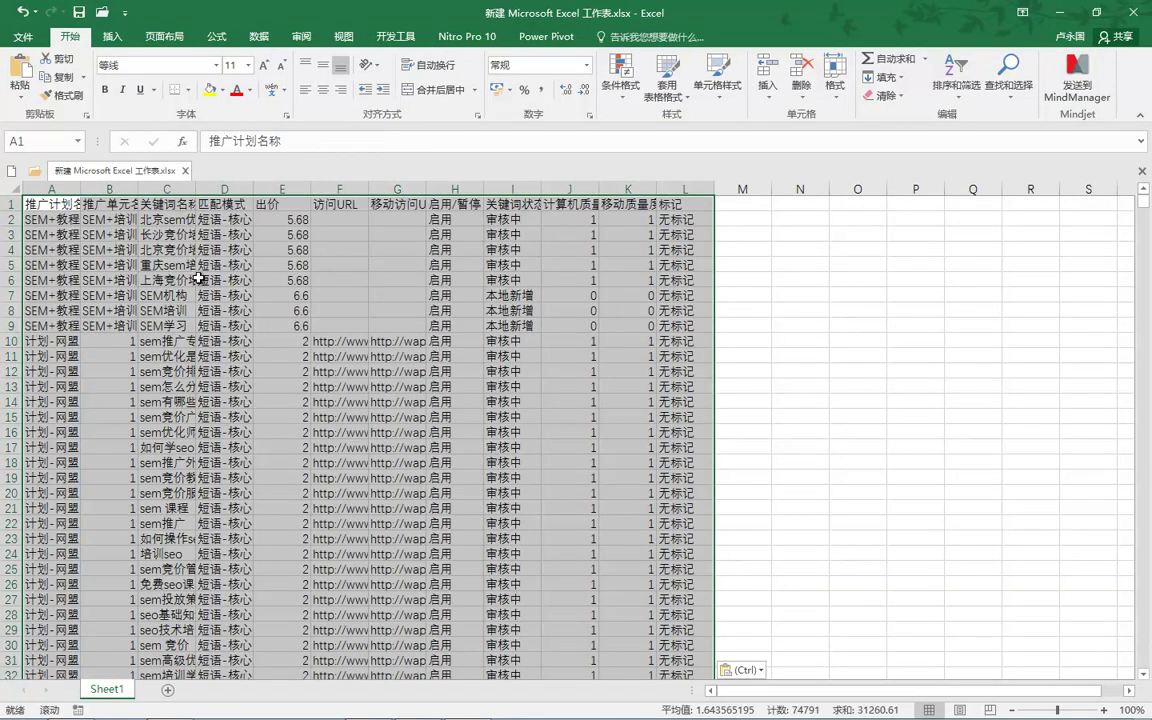
- Delete the 推广计划名称, 推广单元名称, 匹配模式 and 出价 columns from the pasted keyword data
left_click(52, 189)
left_click_drag(86, 197, 107, 191)
right_click(107, 191)
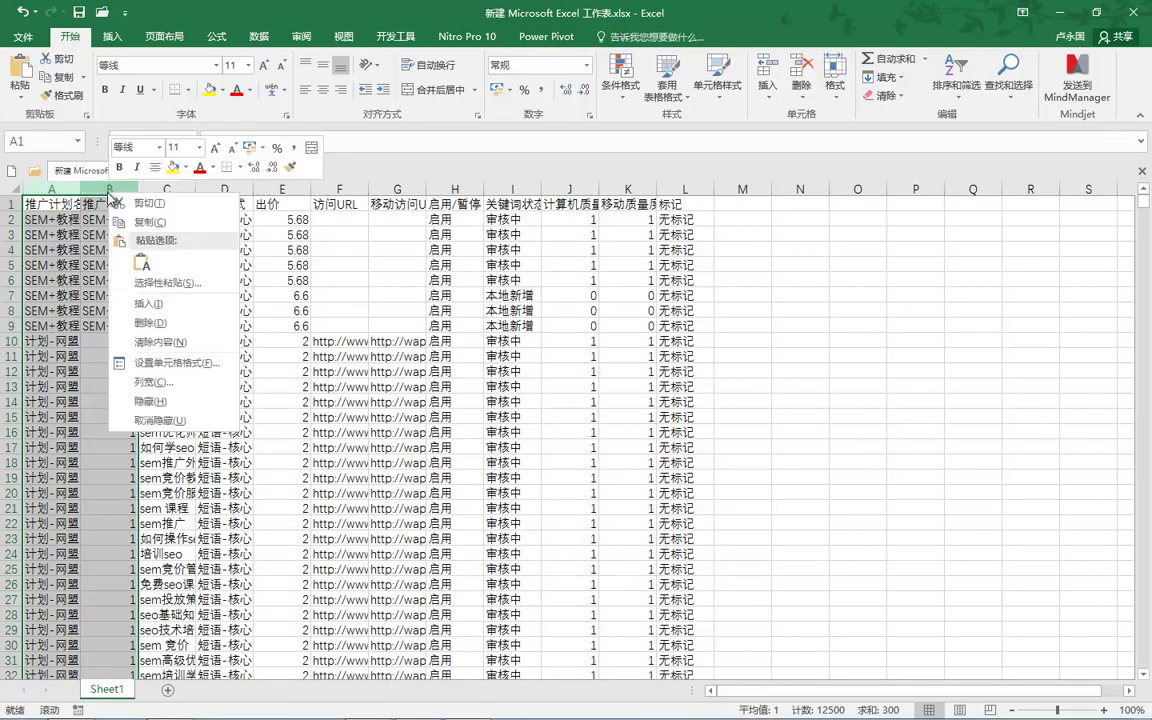
left_click(140, 297)
left_click_drag(109, 189, 166, 189)
right_click(168, 192)
left_click(212, 322)
- Delete the columns from 移动访问URL through 标记, C to H
left_click(160, 190)
left_click_drag(160, 192, 438, 189)
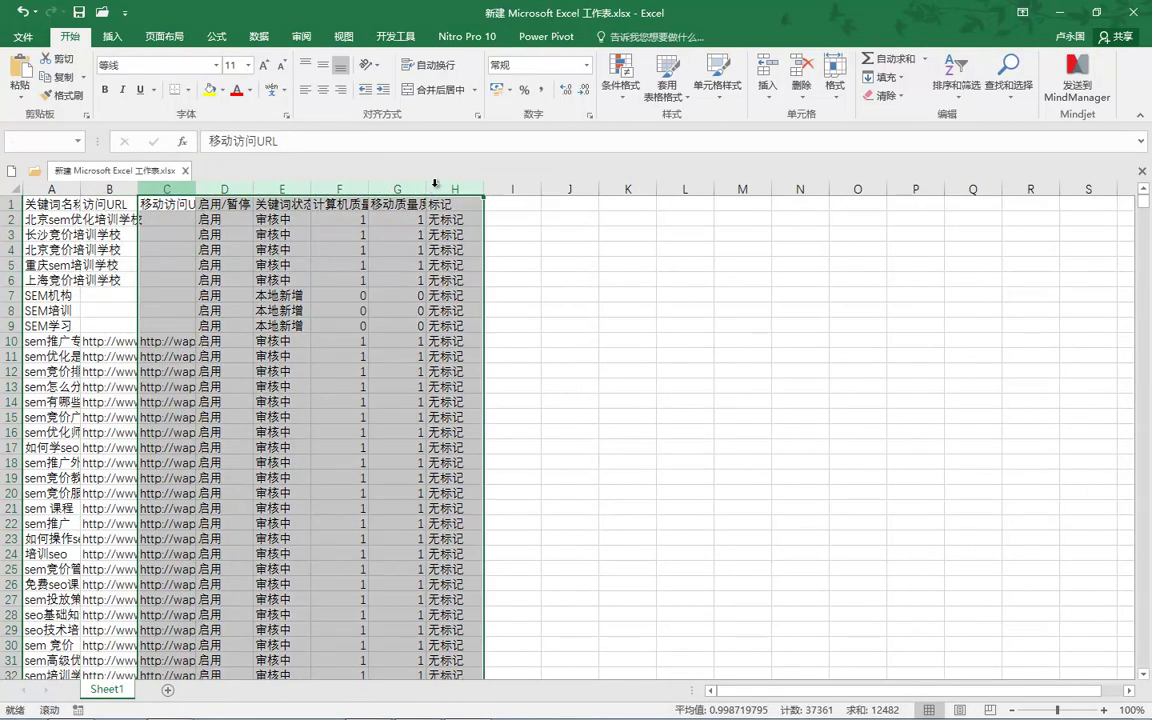
right_click(438, 190)
left_click(469, 322)
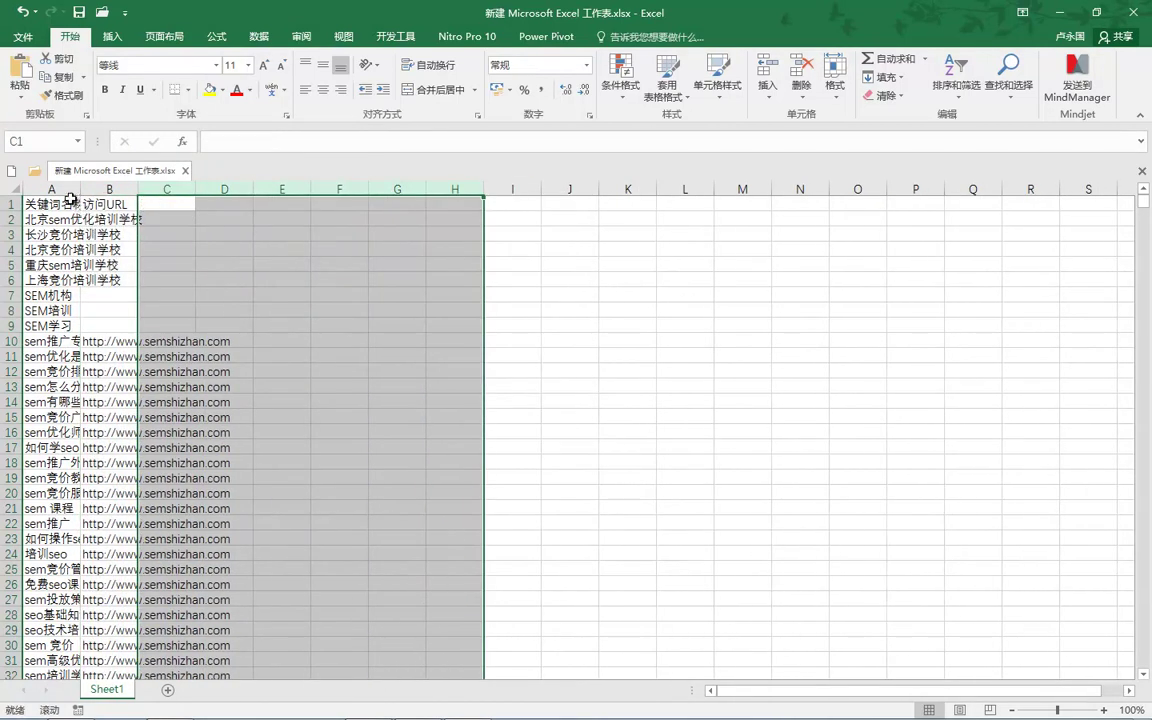
- Move the 关键词名称 column to directly after 访问URL and delete the emptied column A
left_click(65, 189)
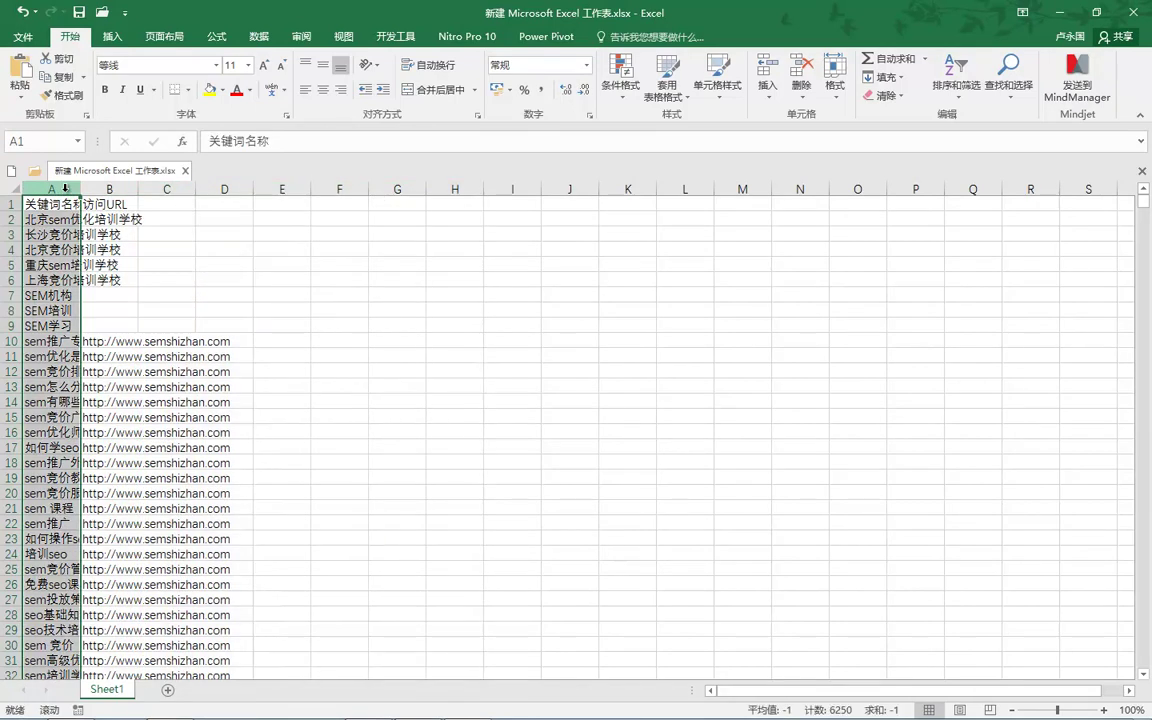
key("ctrl+c")
left_click(162, 189)
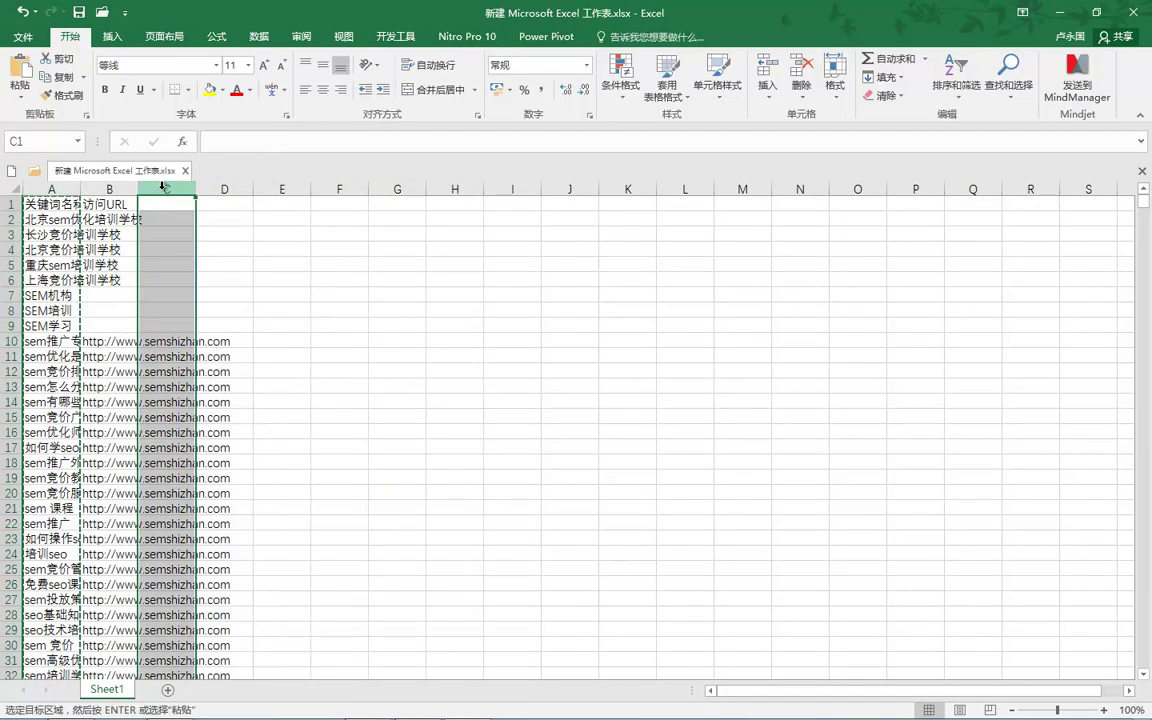
key("ctrl+v")
right_click(72, 190)
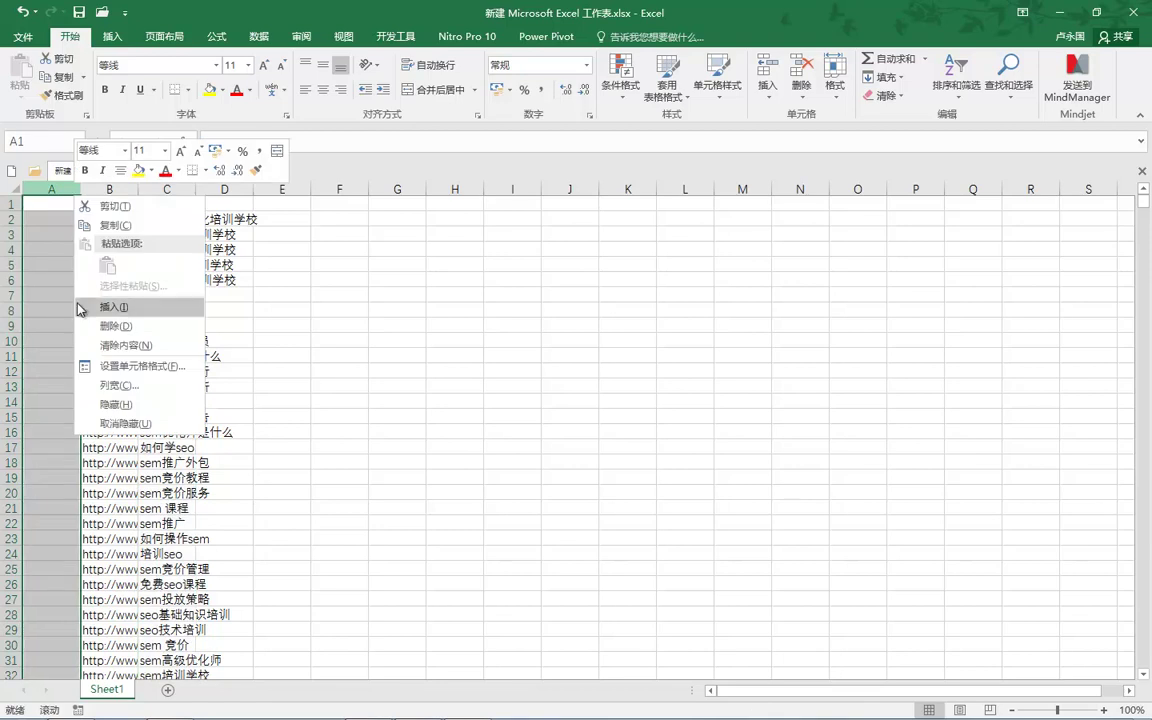
left_click(115, 327)
left_click_drag(18, 219, 22, 326)
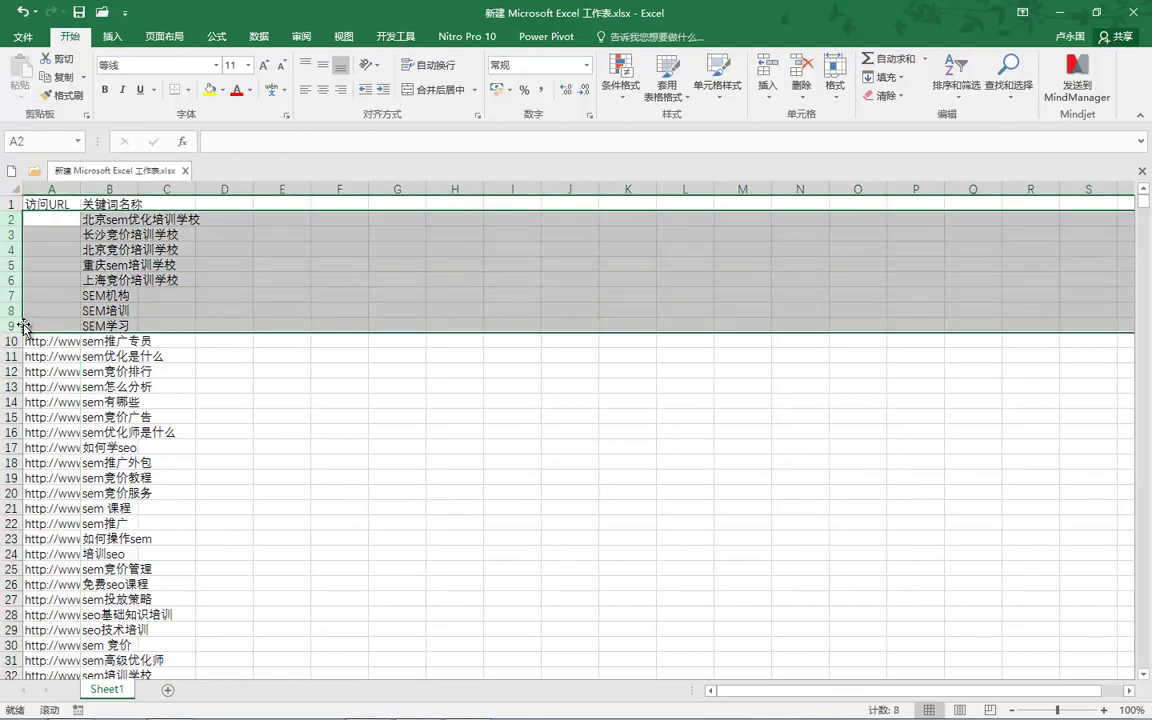
left_click(48, 379)
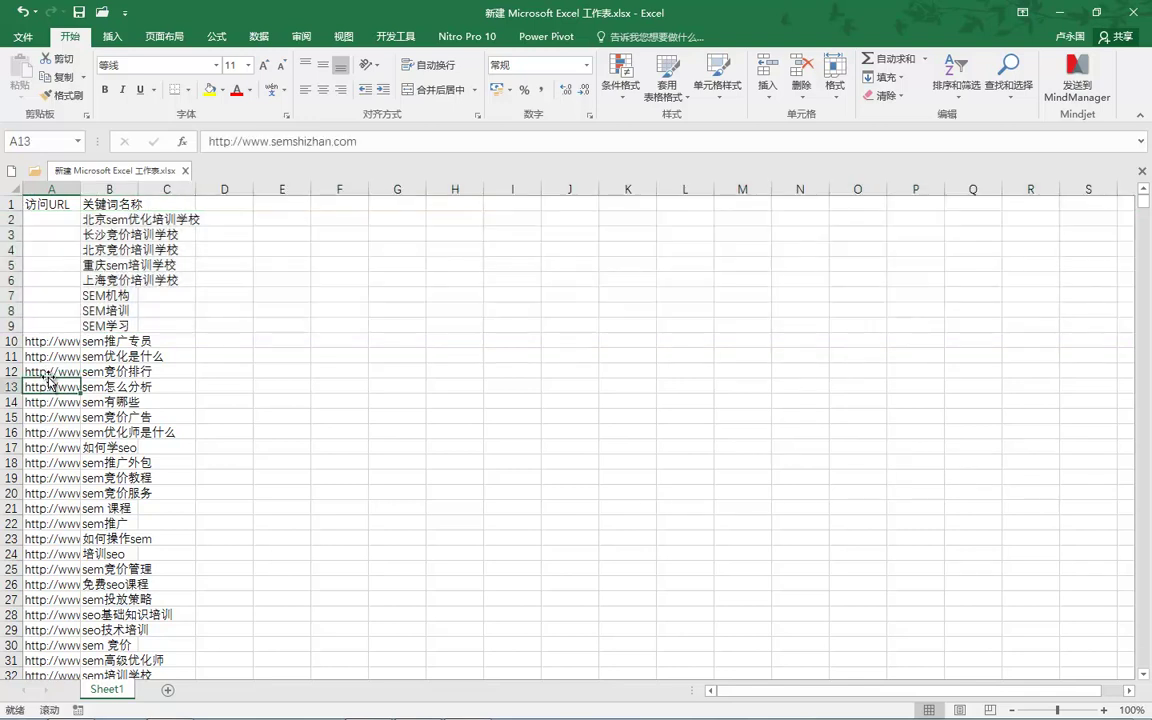
key("ctrl+c")
left_click(50, 218)
key("ctrl+v")
left_click_drag(81, 225, 80, 327)
left_click_drag(82, 188, 303, 188)
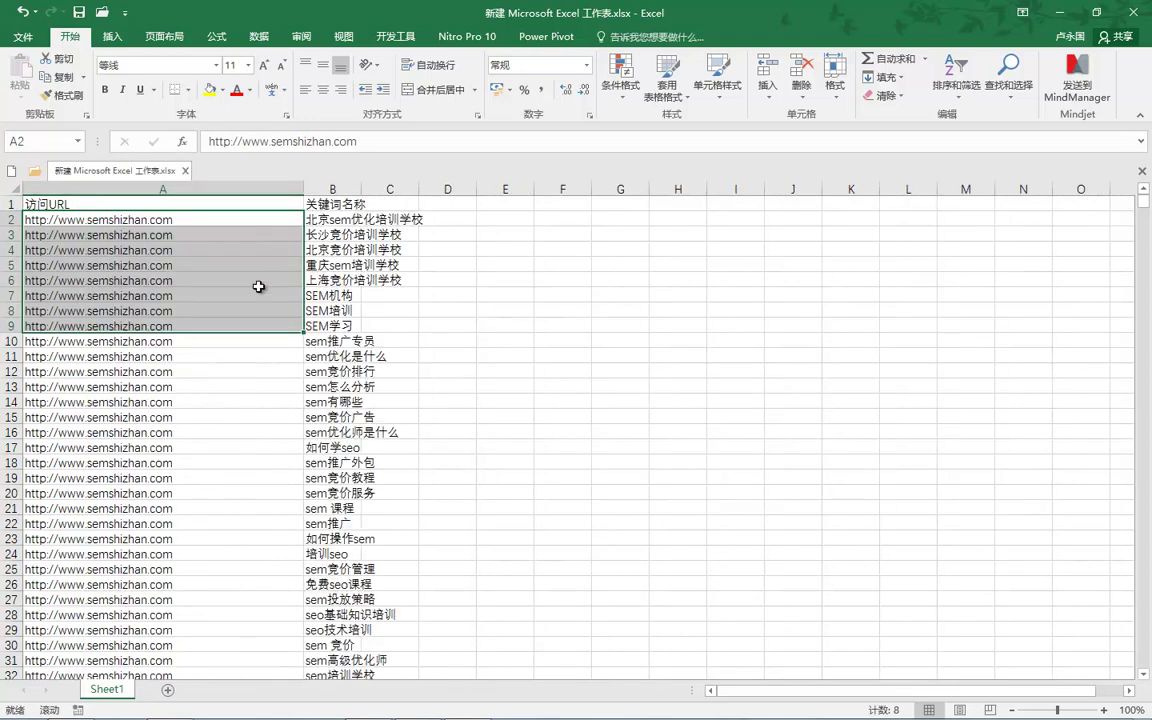
- Append /sem to the URL in A9, /1 in A11, /laolu in A14, /seo in A18 and /maizi in A20
double_click(195, 328)
type("/sem")
double_click(244, 356)
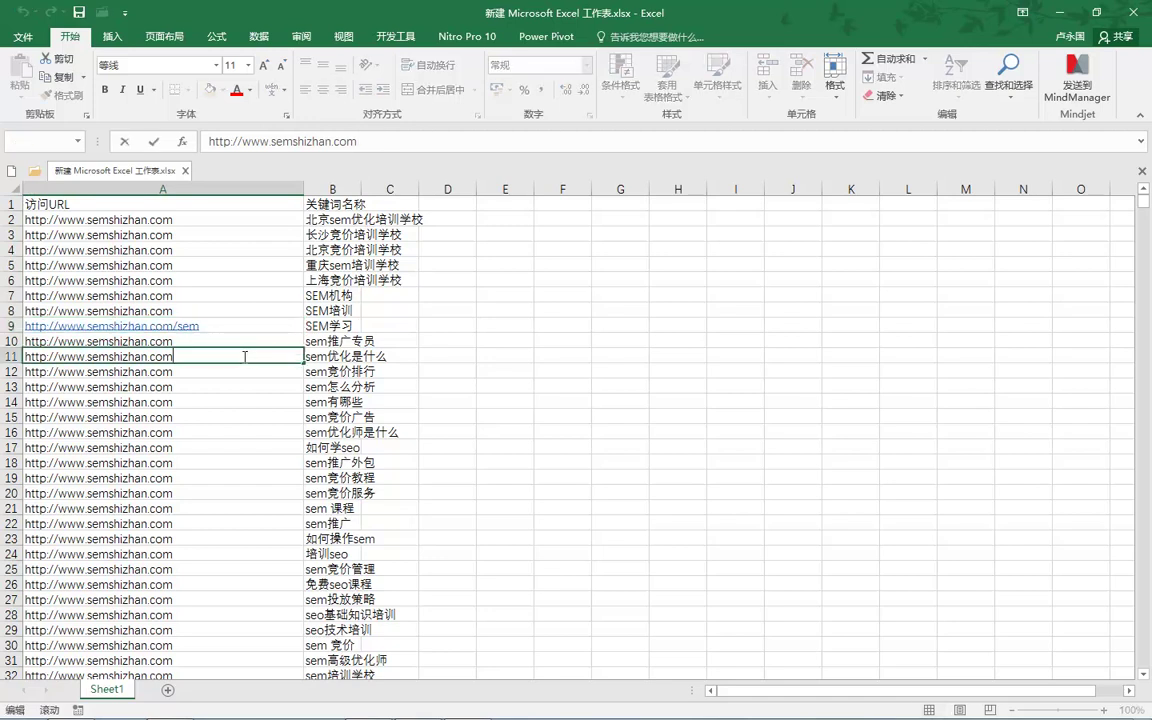
type("/1")
left_click(213, 403)
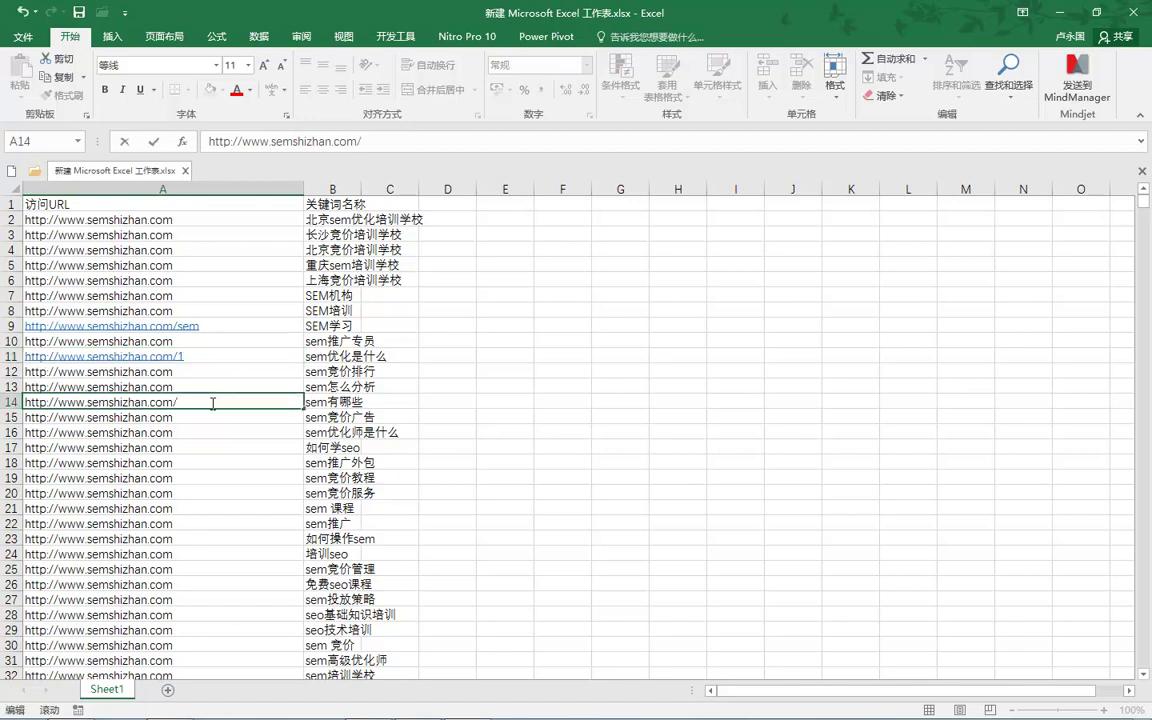
double_click(219, 463)
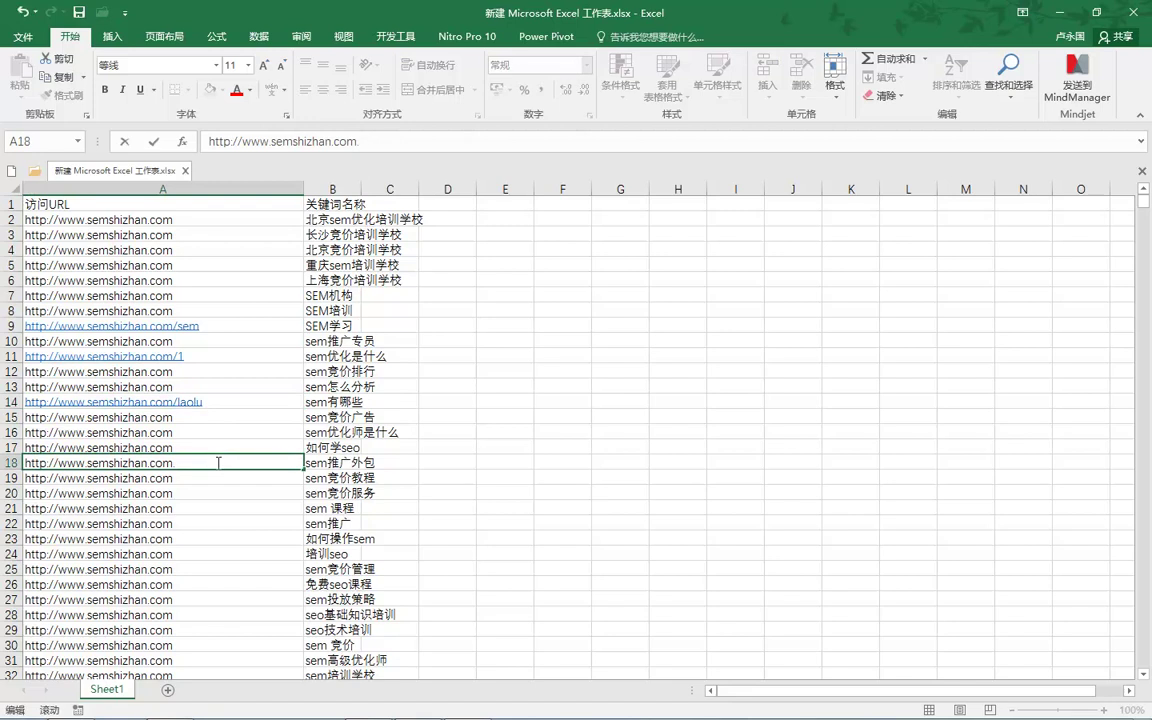
type("/seo")
double_click(215, 497)
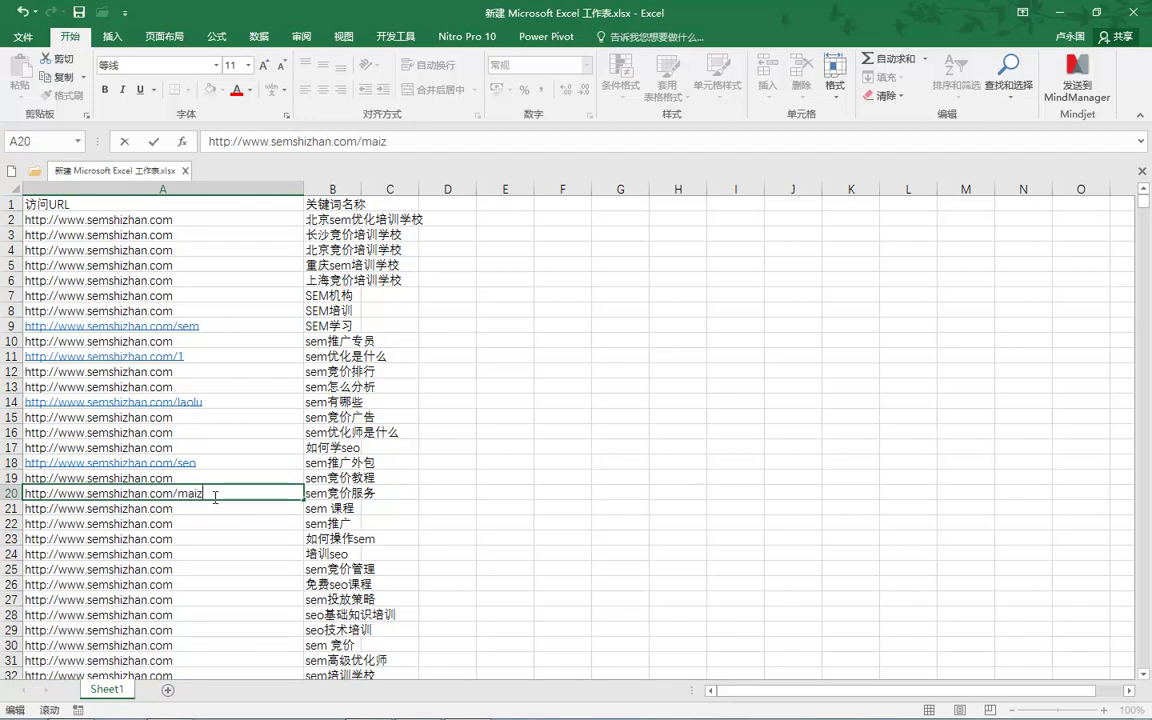
left_click(219, 593)
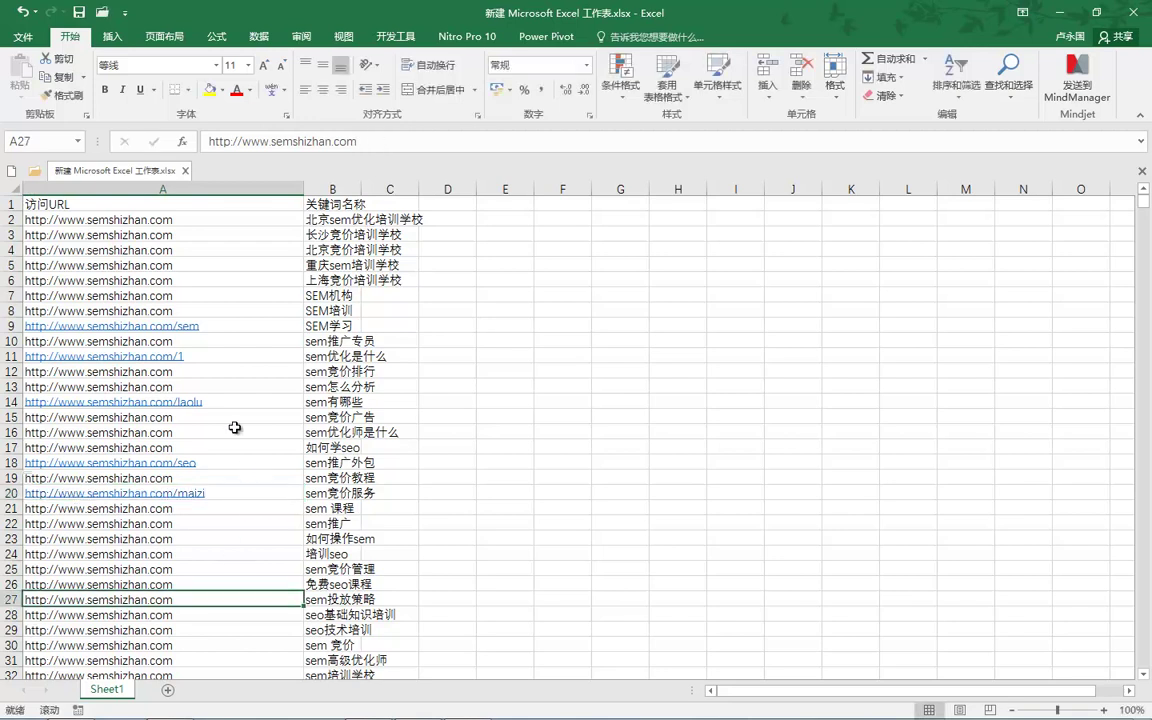
- Remove the hyperlinks from the URLs in cells A6:A21
left_click_drag(229, 283, 226, 510)
right_click(226, 493)
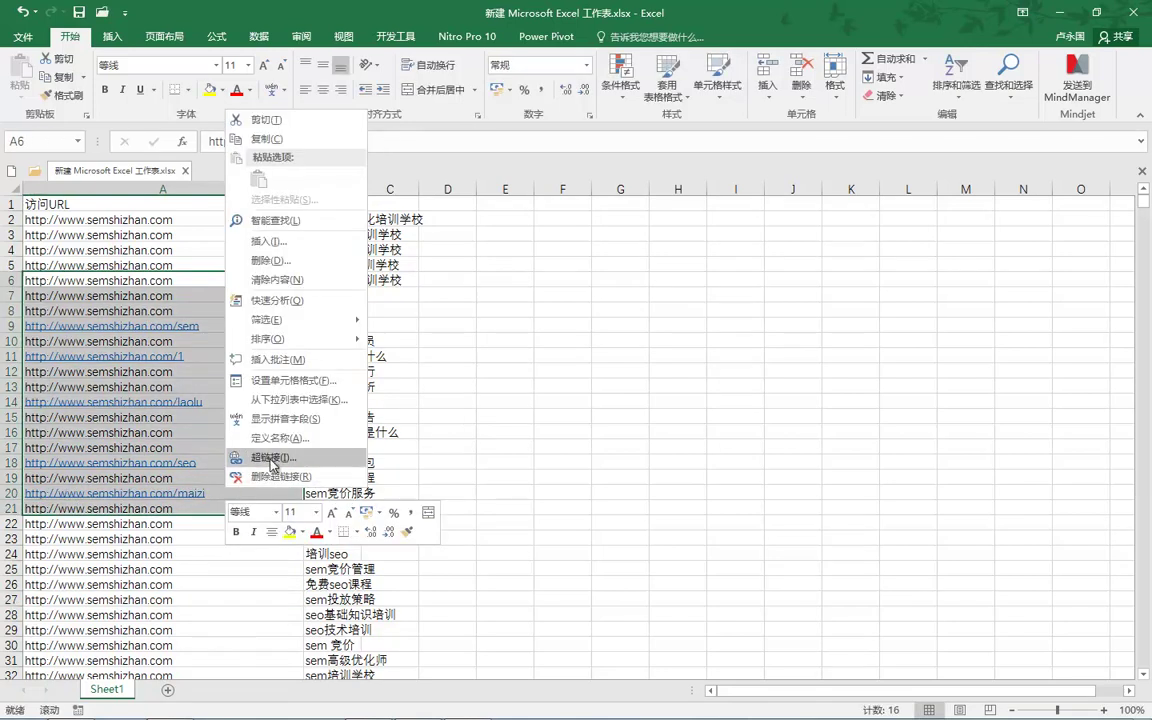
left_click(268, 476)
left_click(738, 398)
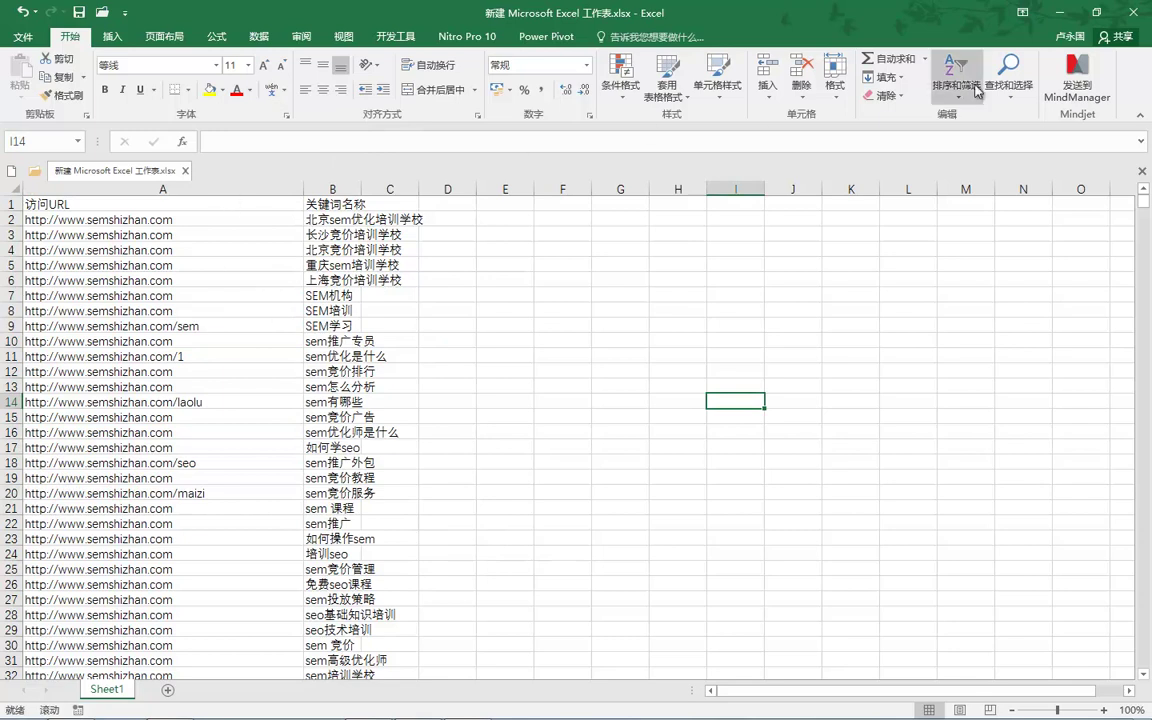
- Close the workbook with its changes saved and rename its desktop file as 原始数据
left_click(1128, 14)
left_click(445, 364)
left_click(88, 58)
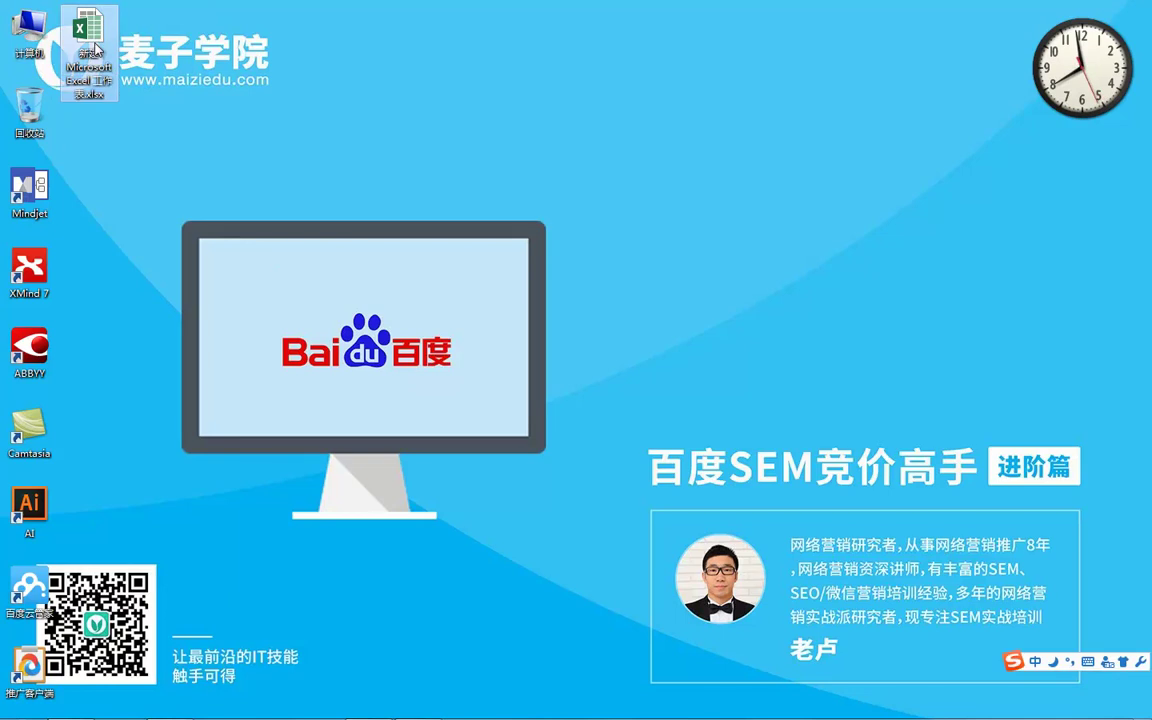
key("F2")
type("yuansh")
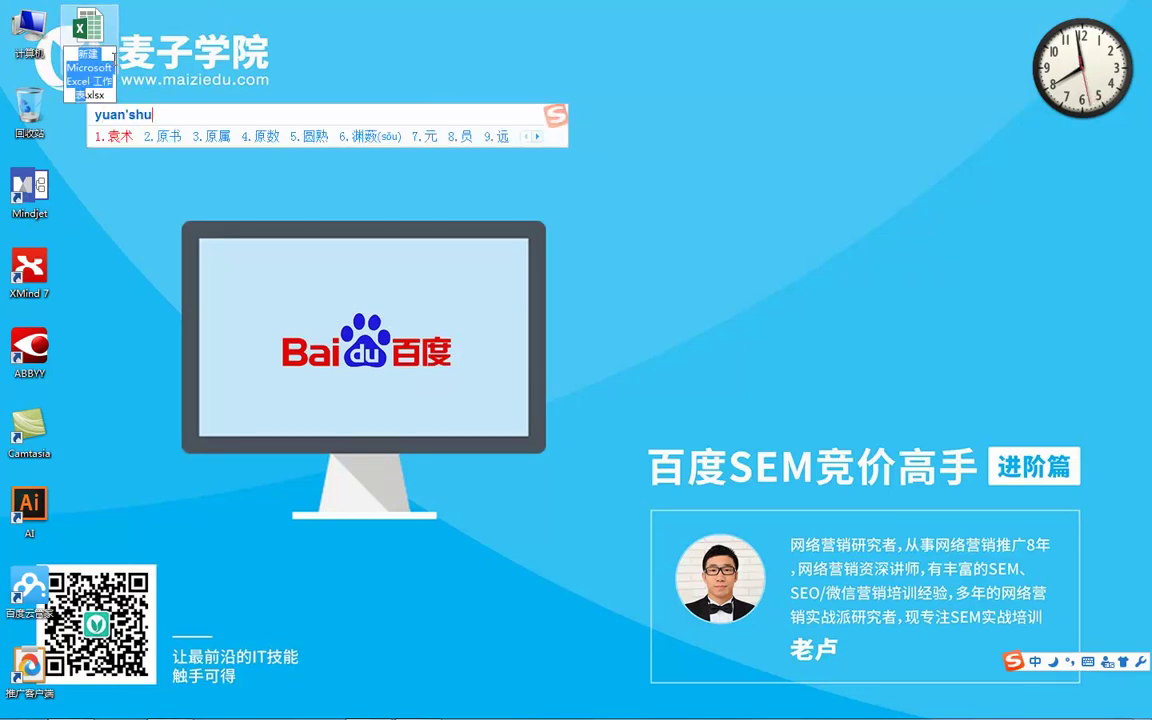
key("space")
type("shuju")
key("space")
key("Return")
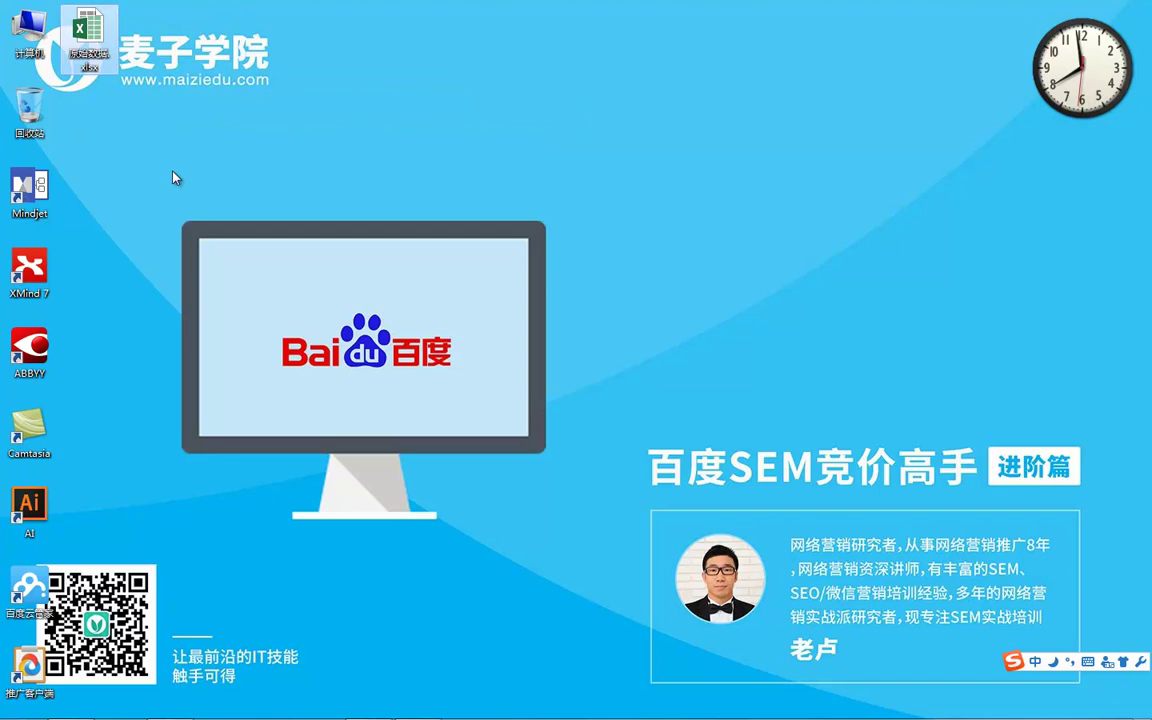
- Create a new Excel workbook on the desktop named 数据分析 and open it
right_click(110, 117)
mouse_move(75, 259)
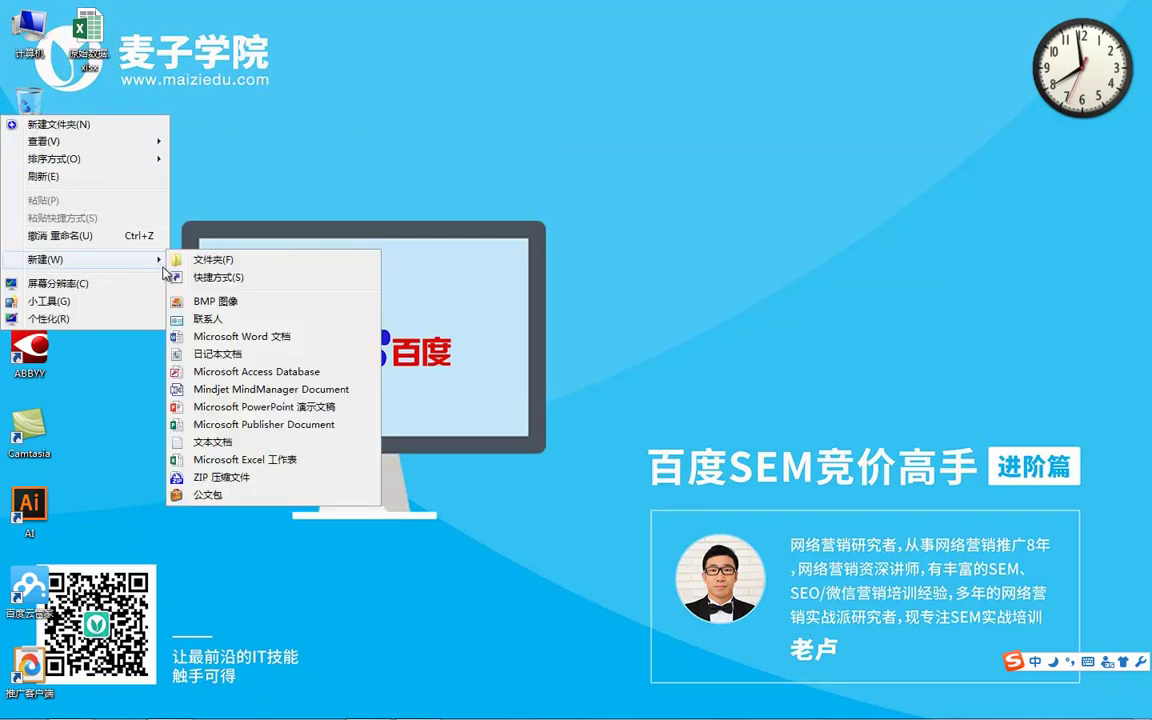
left_click(248, 459)
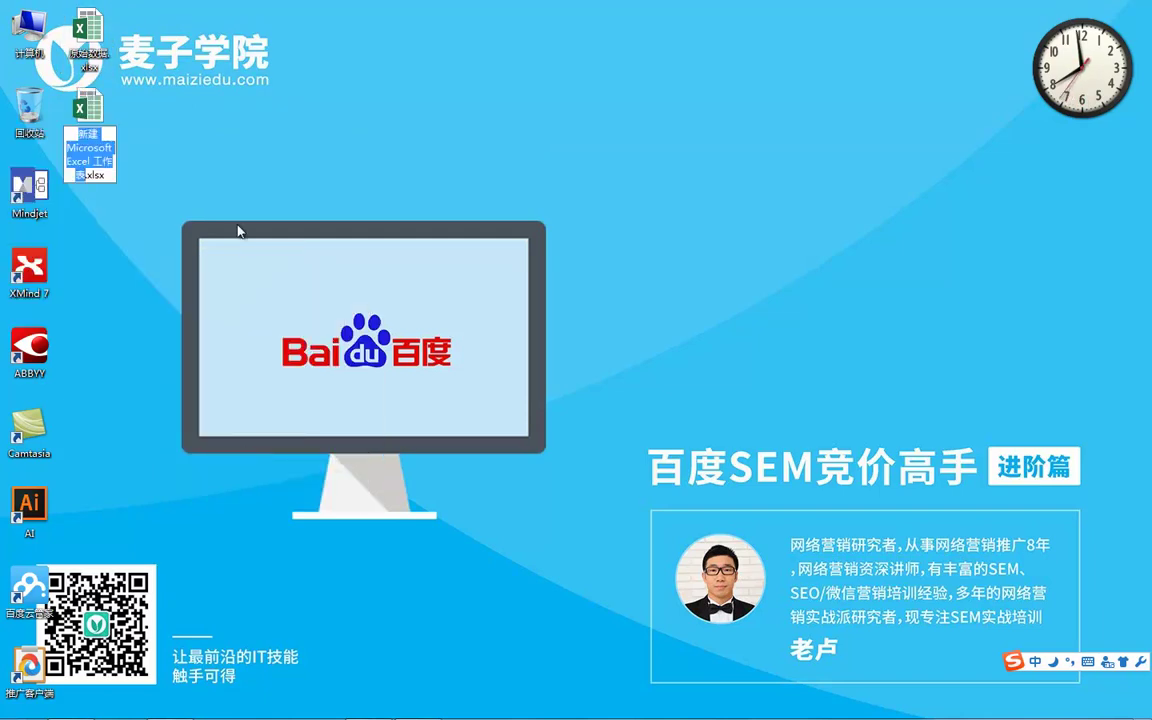
type("shujufenxi")
key("space")
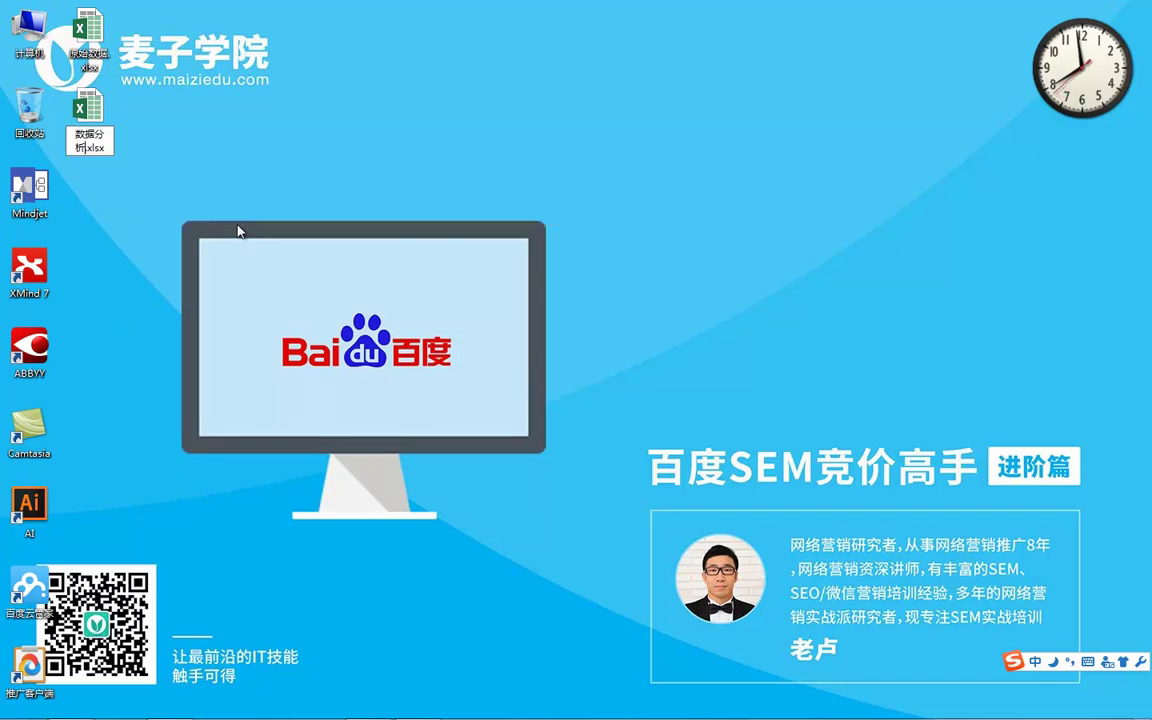
key("Return")
double_click(90, 125)
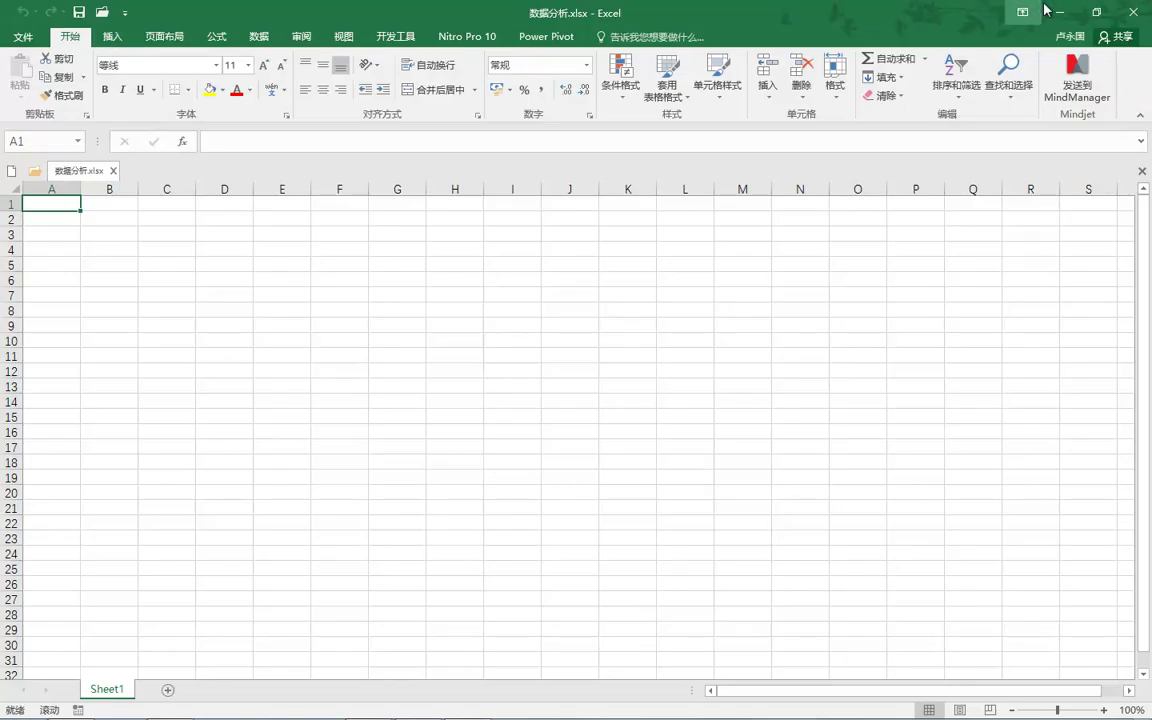
- Open 原始数据.xlsx and copy its 访问URL and 关键词名称 columns into 数据分析.xlsx starting at cell A1
left_click(1059, 12)
double_click(80, 34)
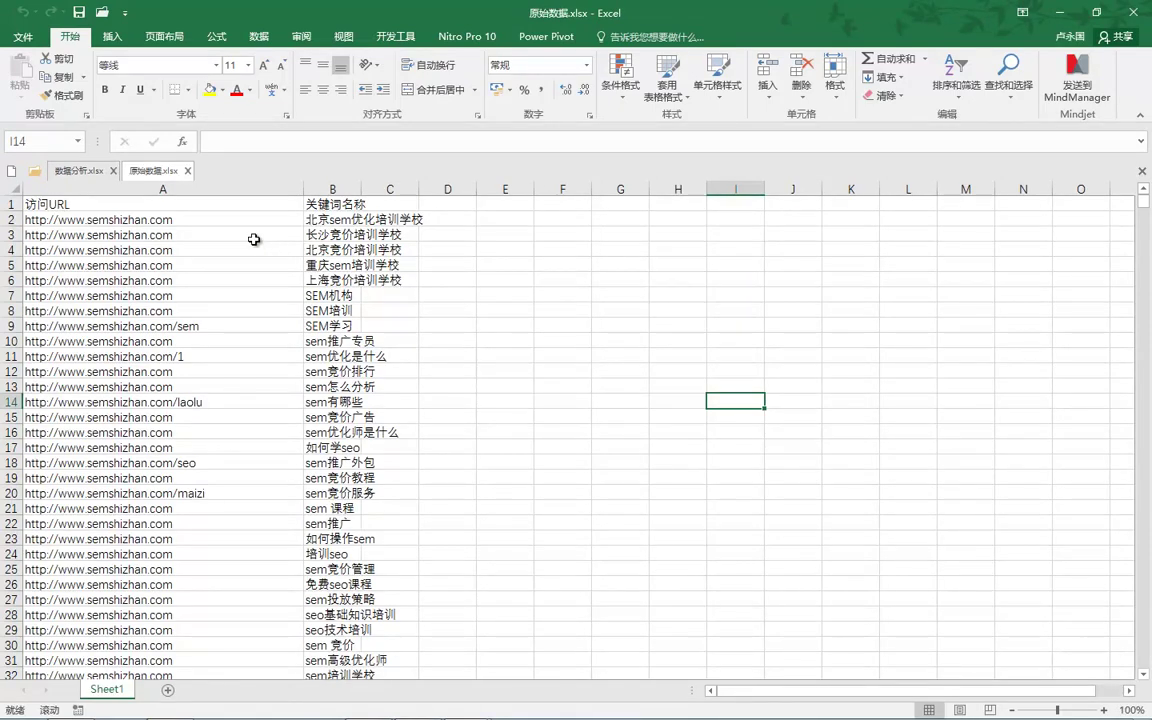
left_click_drag(54, 191, 348, 195)
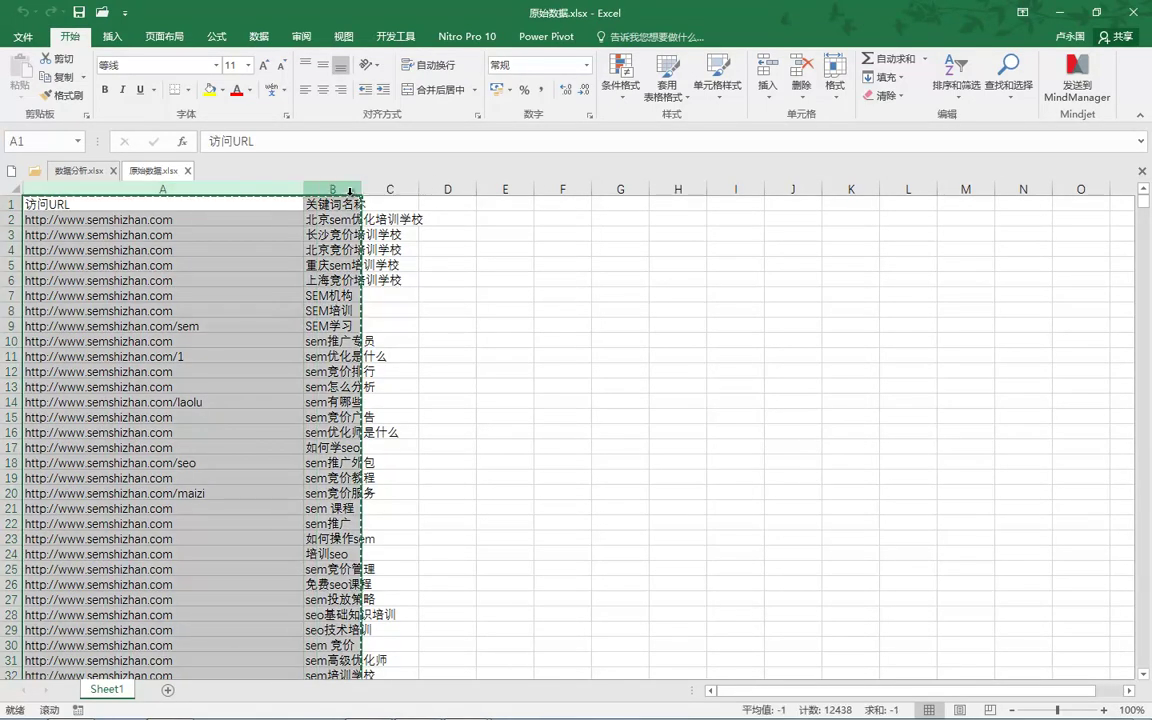
key("ctrl+c")
key("ctrl+Tab")
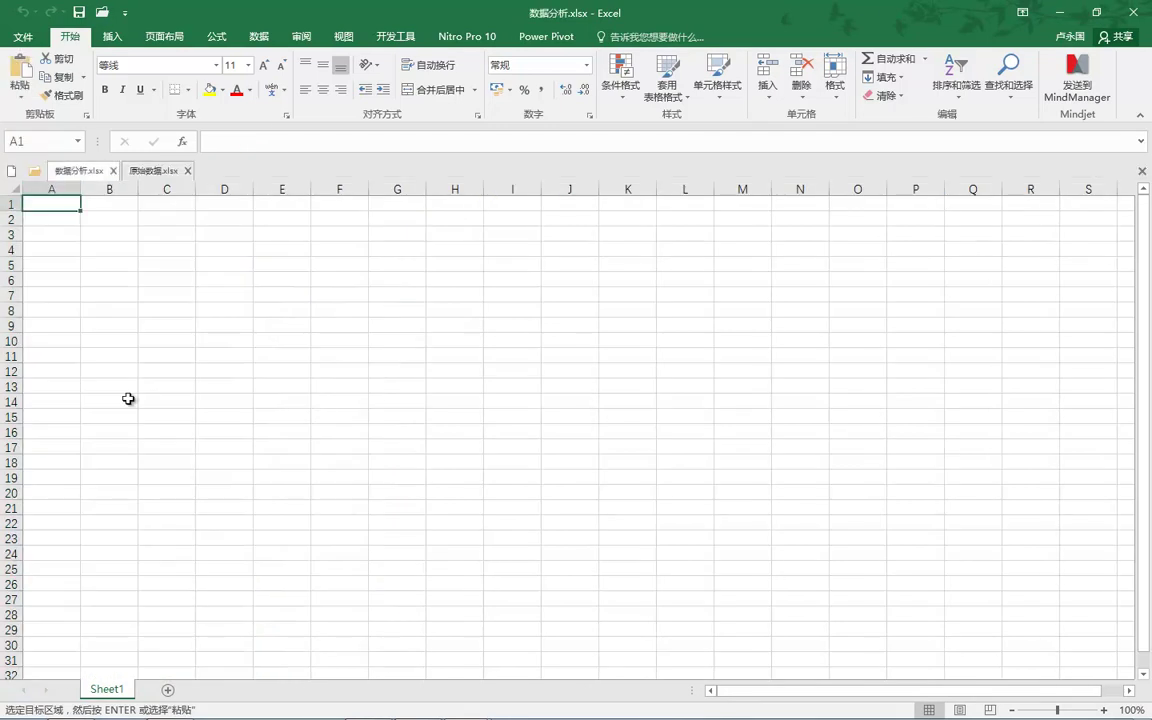
key("ctrl+v")
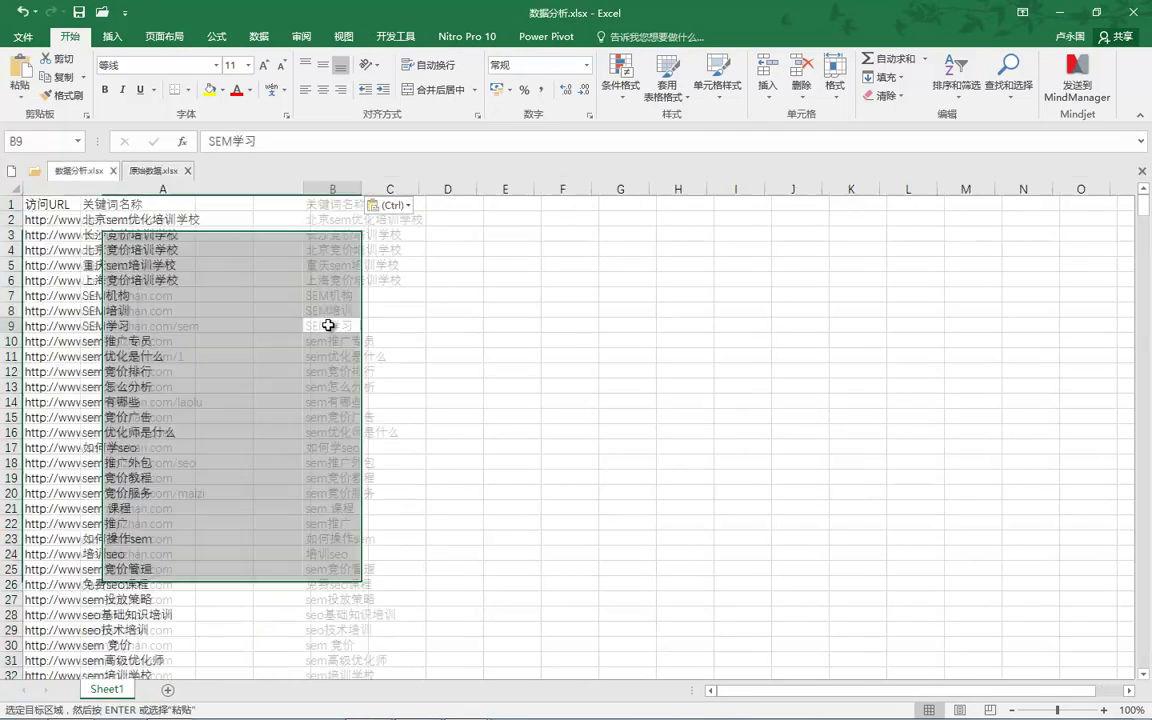
- Delete the header row from Sheet1 of 数据分析.xlsx and add a new worksheet
left_click(18, 203)
right_click(18, 203)
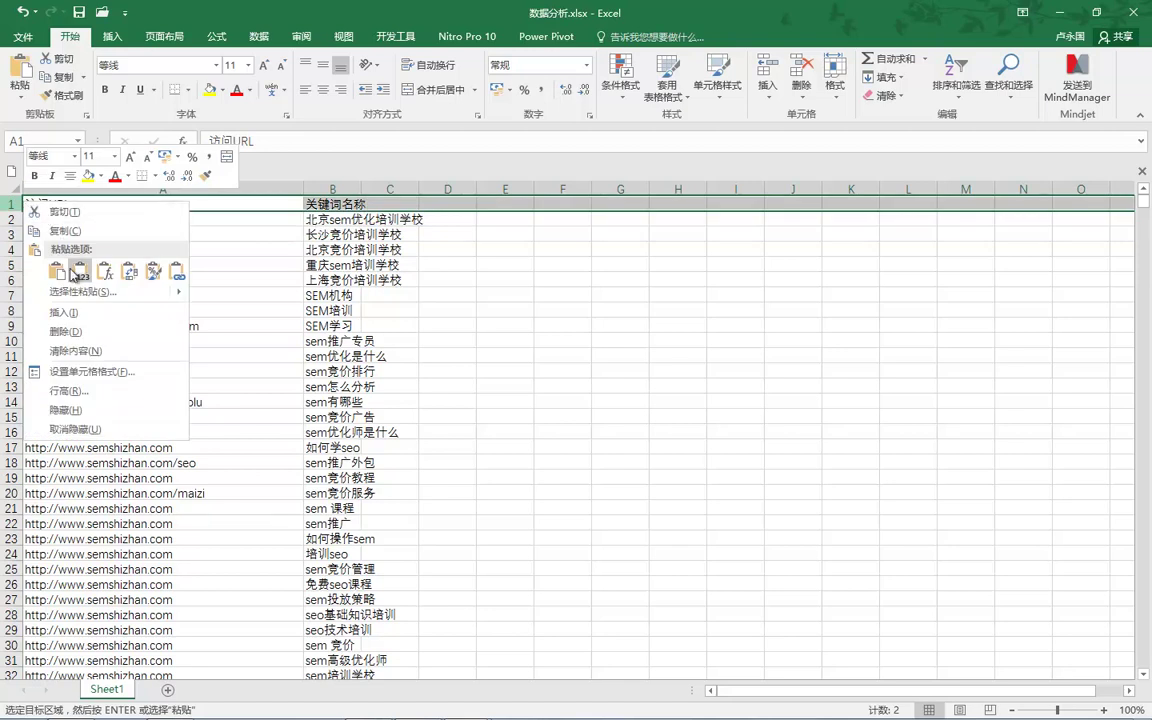
left_click(77, 329)
left_click(500, 325)
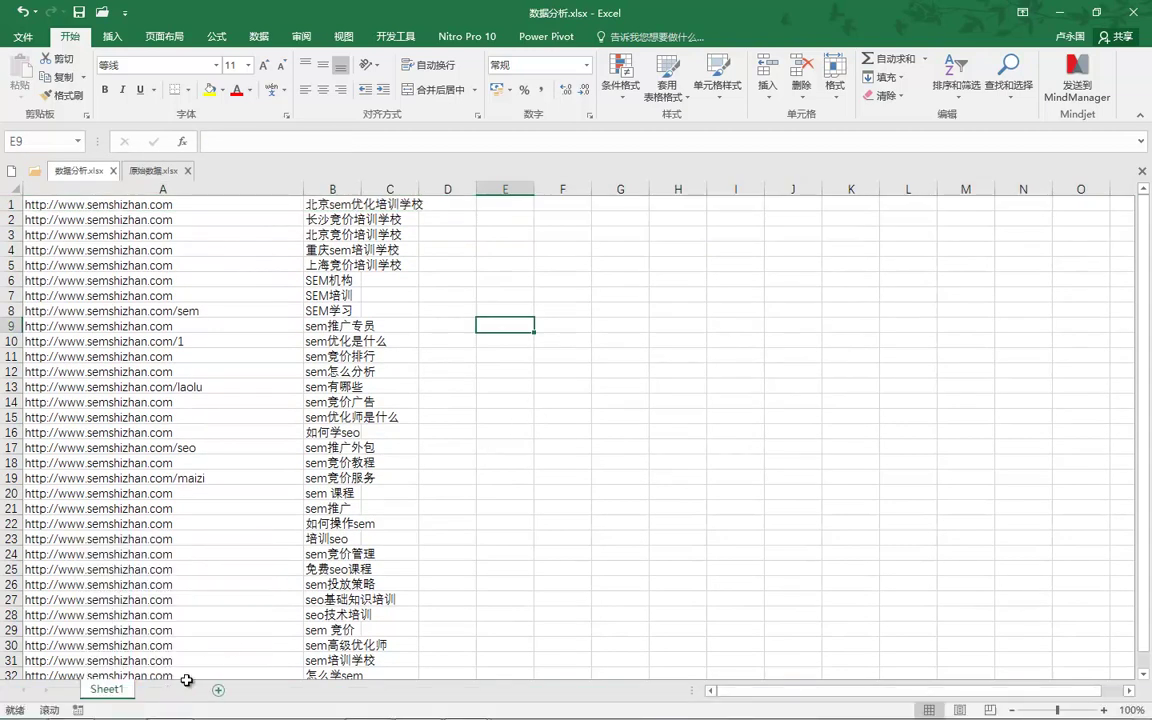
left_click(168, 691)
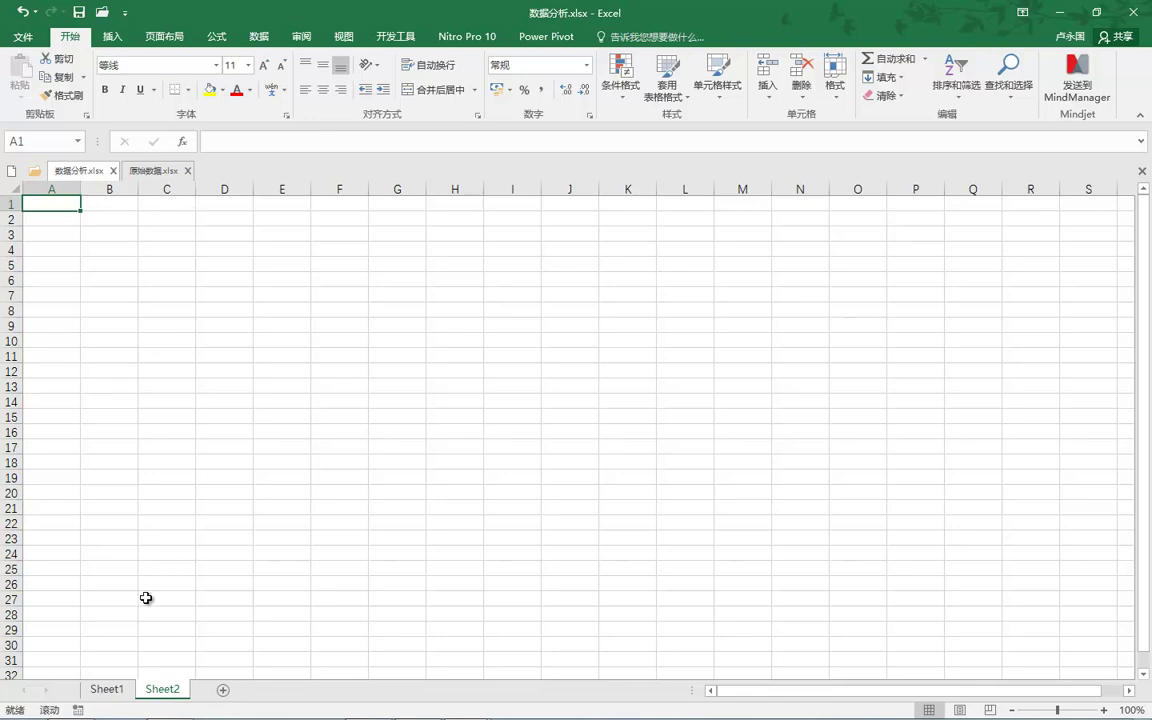
- Select the /sem, /laolu, /seo and /maizi URLs in cells A8, A13, A17 and A19 of Sheet1
left_click(106, 689)
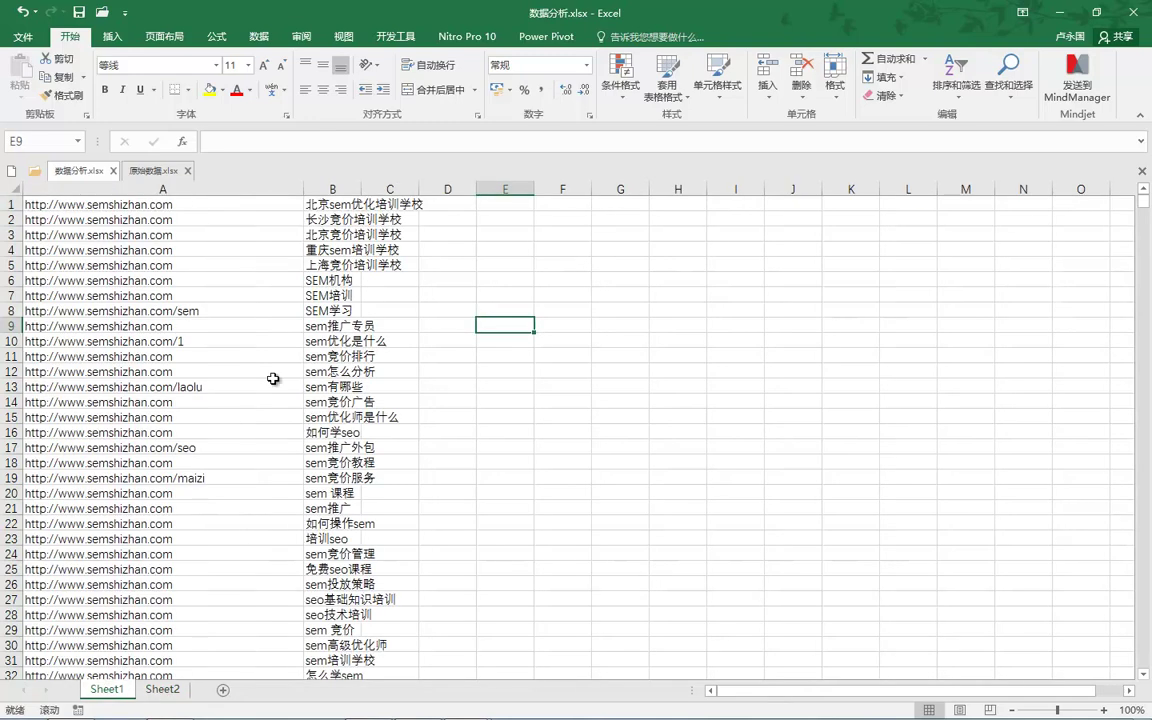
left_click(205, 313)
left_click(222, 385, "ctrl")
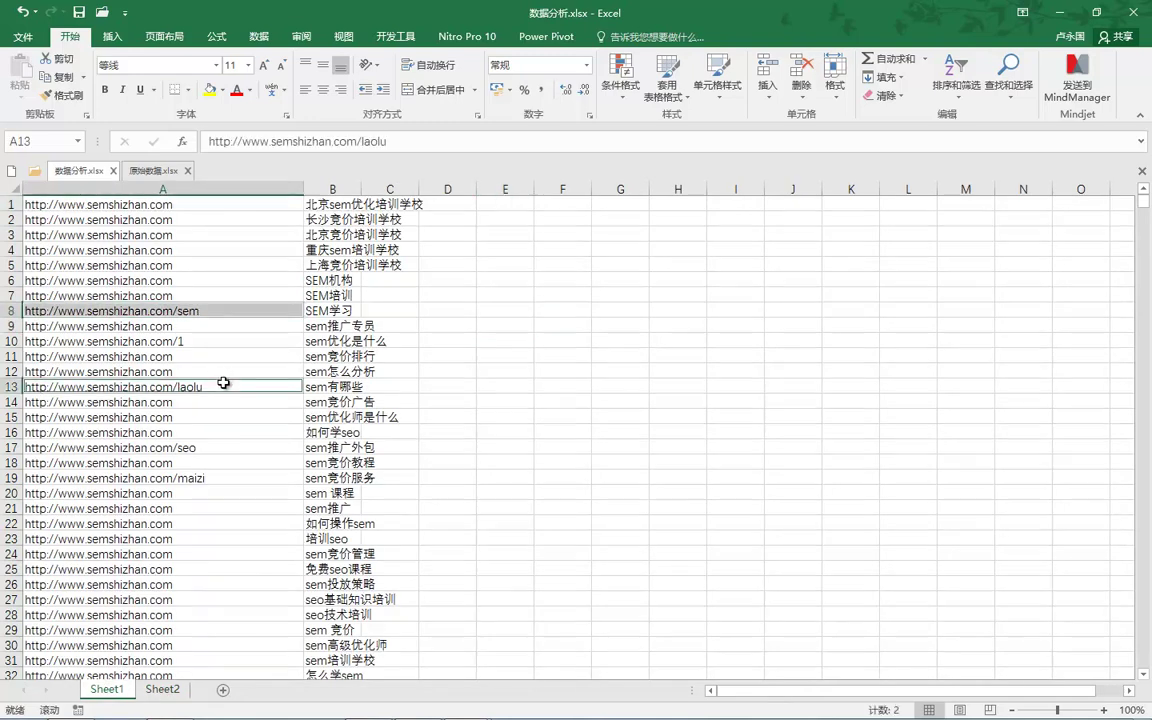
left_click(215, 448, "ctrl")
left_click(218, 478, "ctrl")
key("ctrl+c")
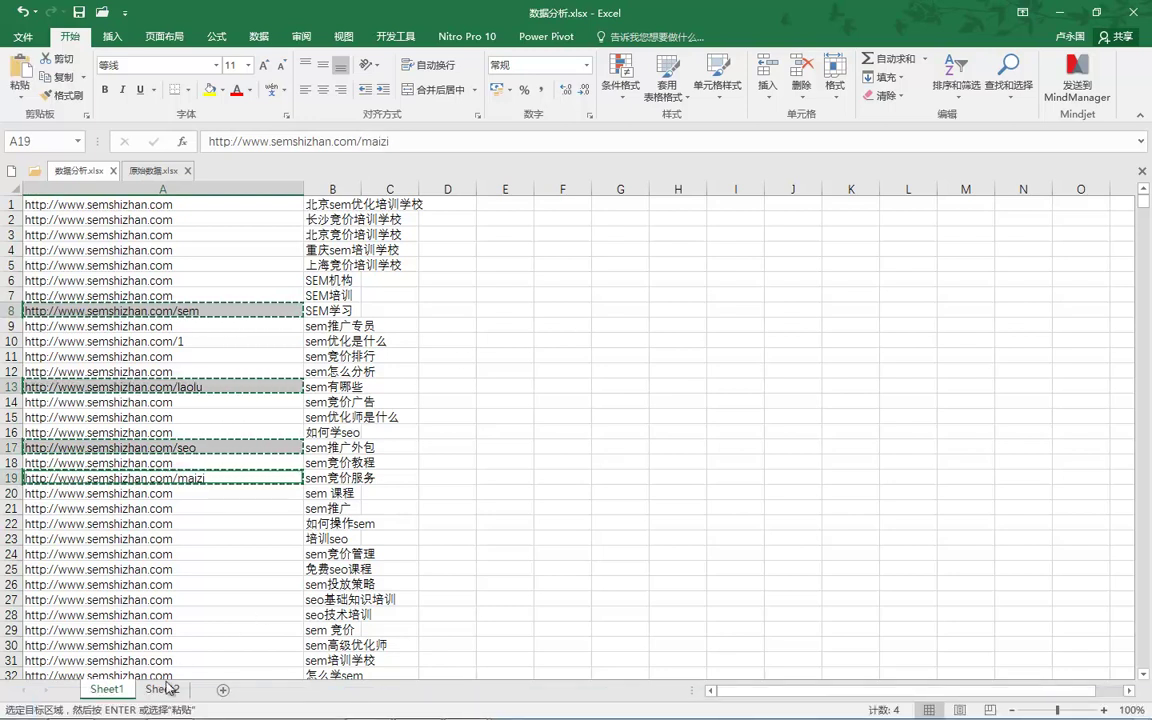
key("ctrl+Page_Down")
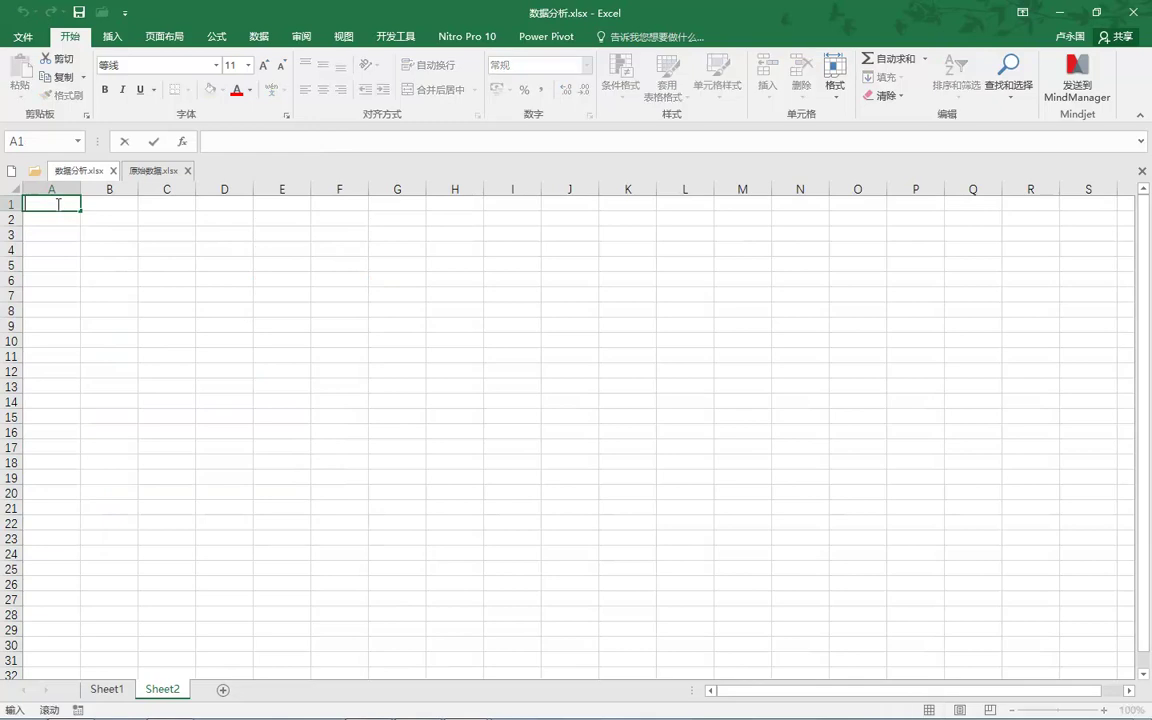
key("Escape")
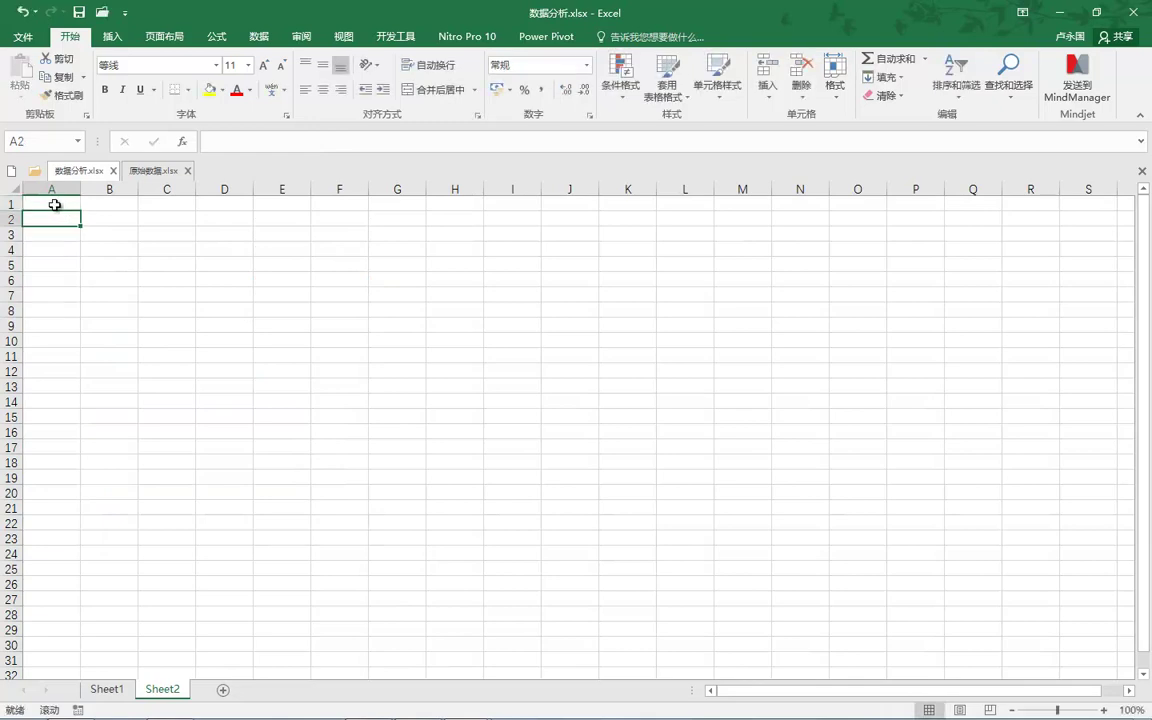
right_click(56, 204)
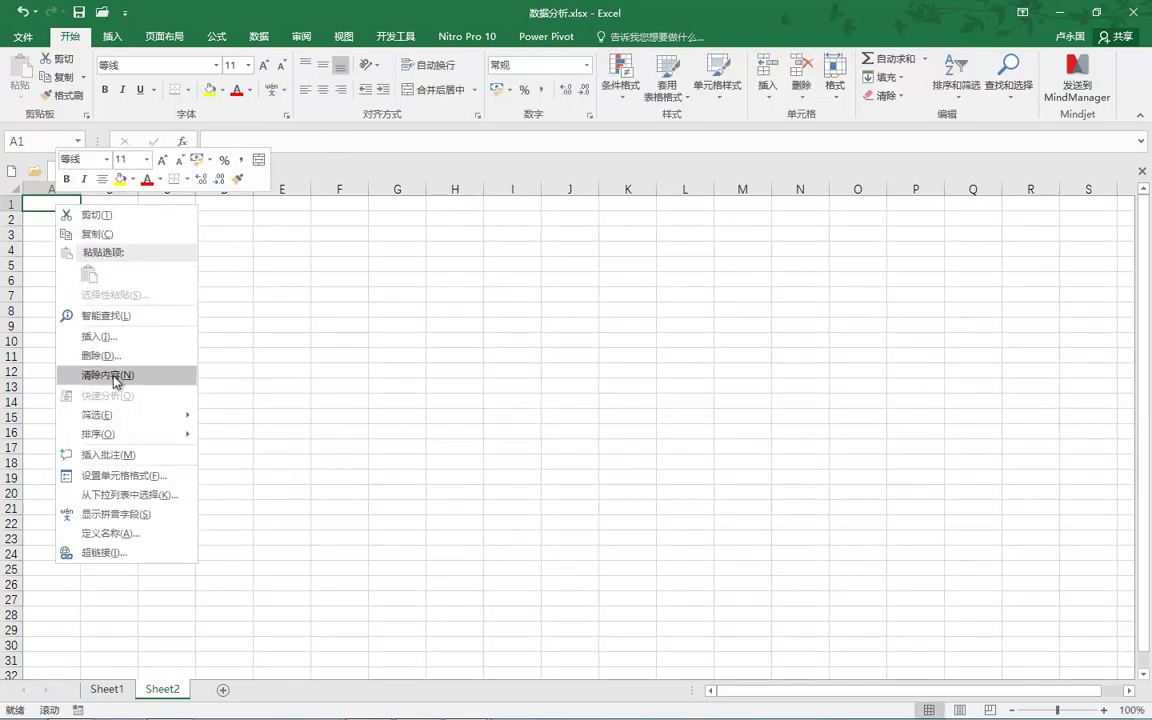
key("Escape")
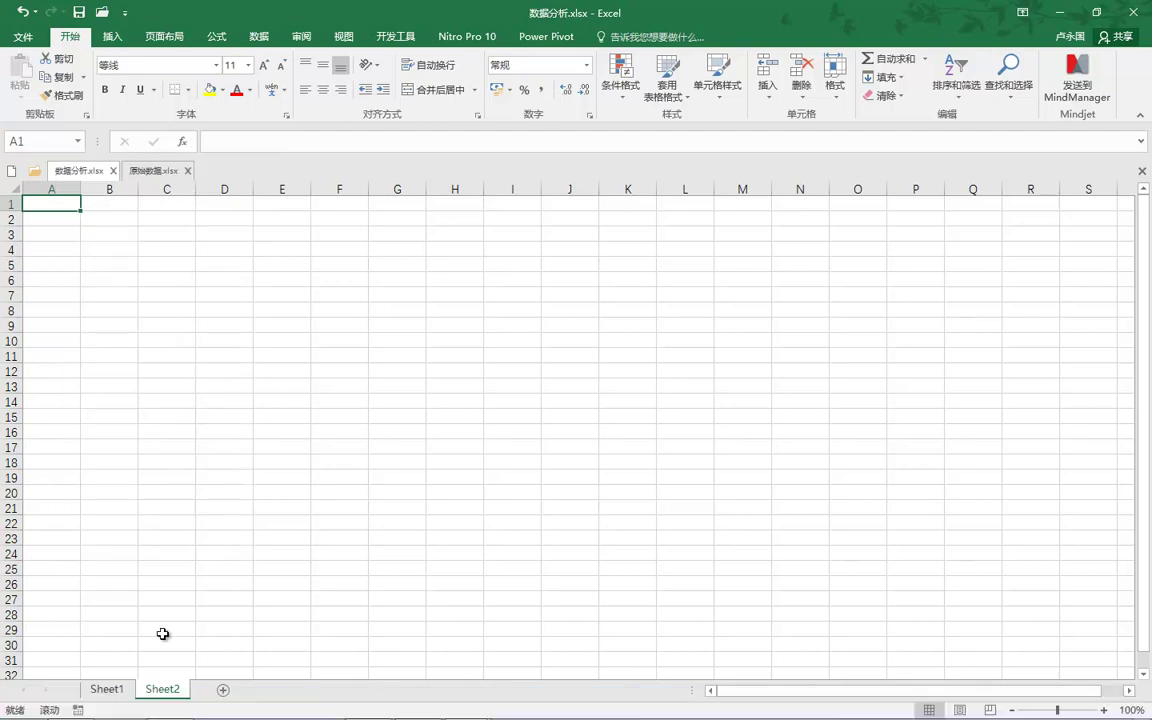
- Copy the four selected URLs from Sheet1 into Sheet2 starting at cell A1
left_click(107, 689)
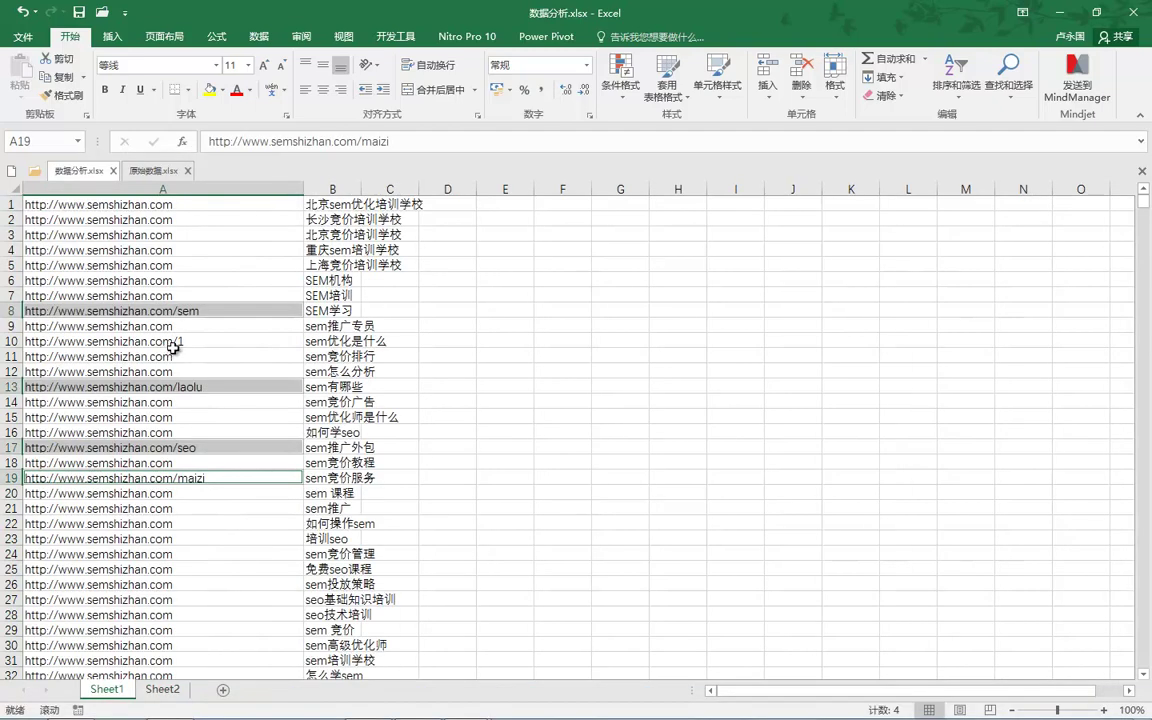
key("ctrl+c")
key("ctrl+Page_Down")
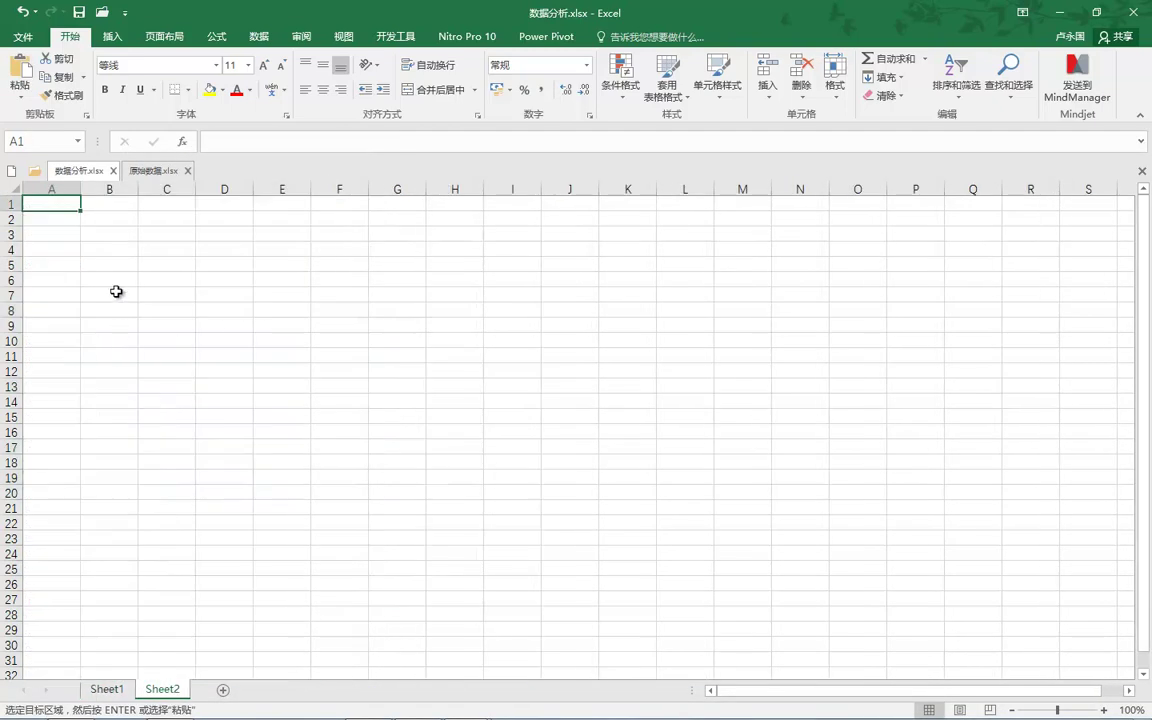
key("ctrl+v")
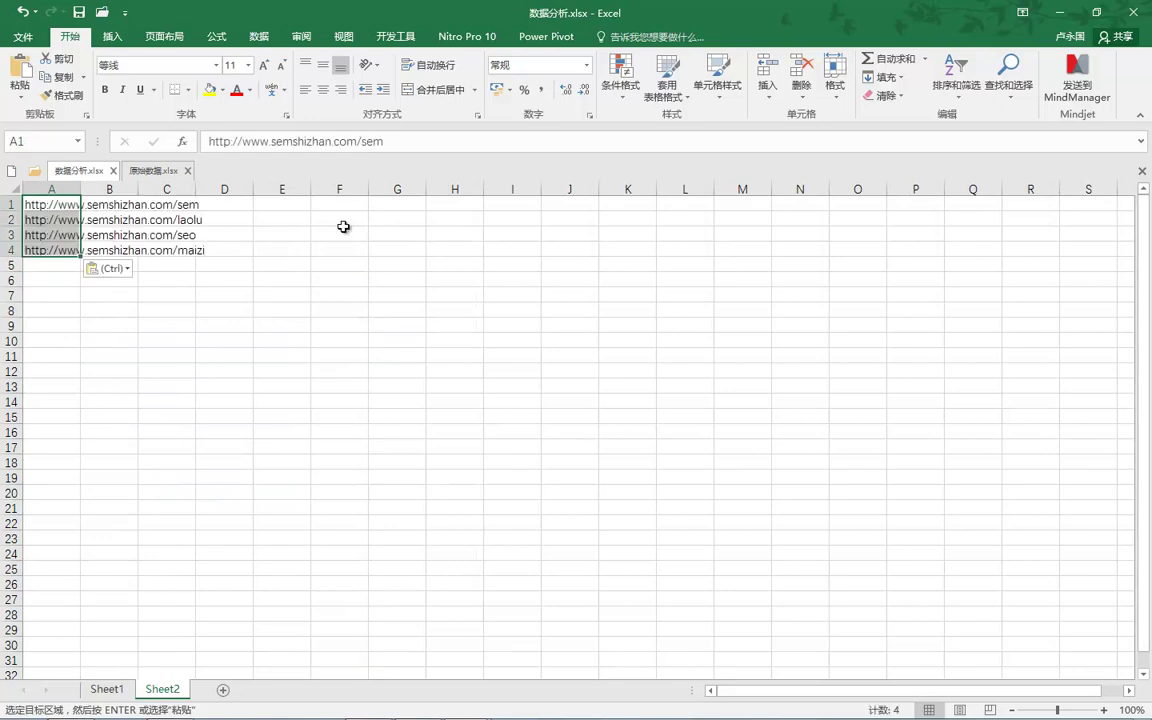
left_click_drag(397, 234, 397, 218)
- Enter 启用 in cell B1 of Sheet2 and fill it down to B4
left_click(110, 206)
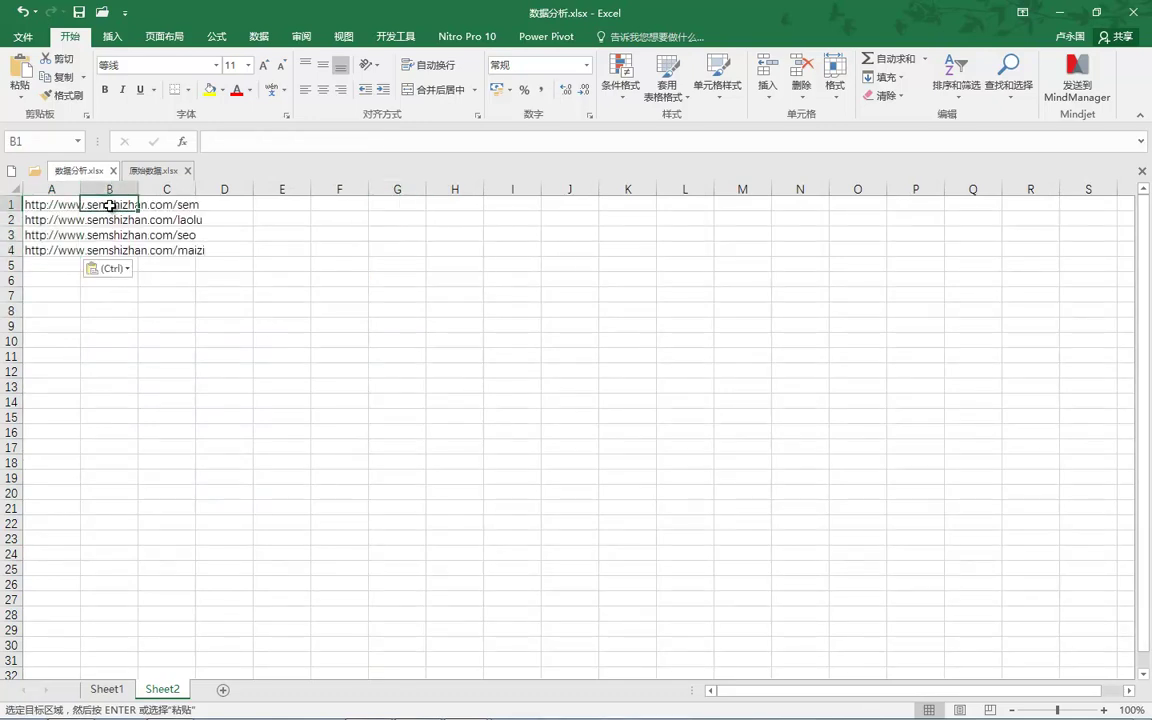
type("qiyo")
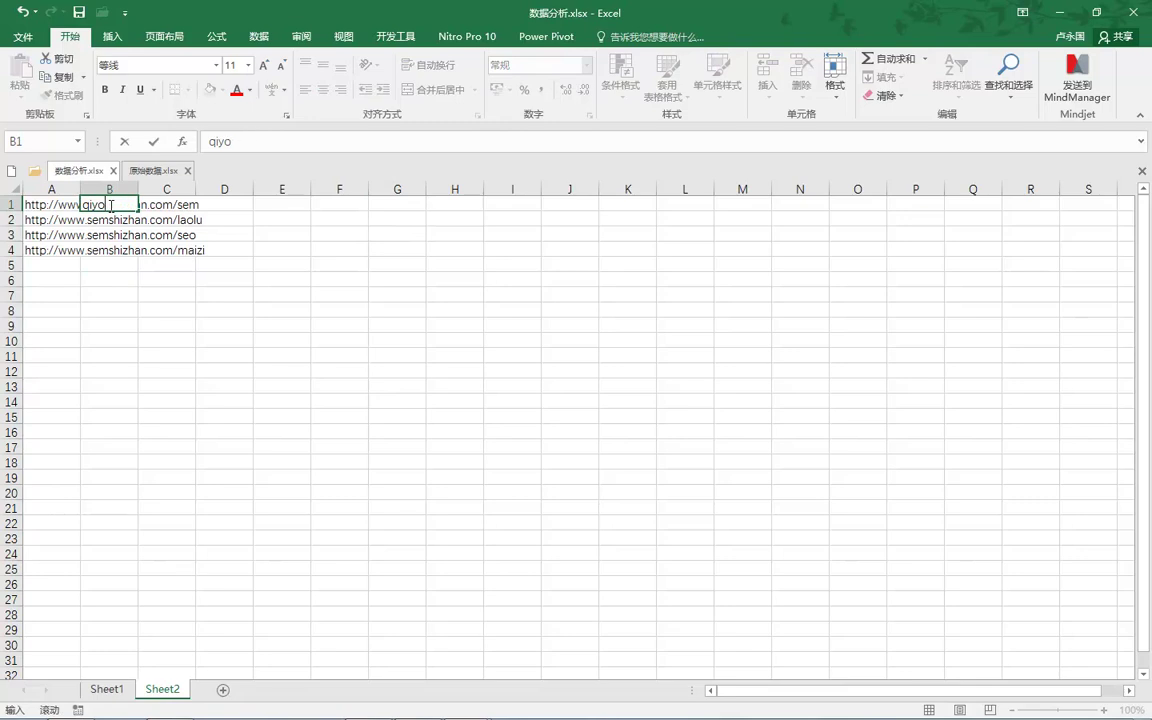
type("ng")
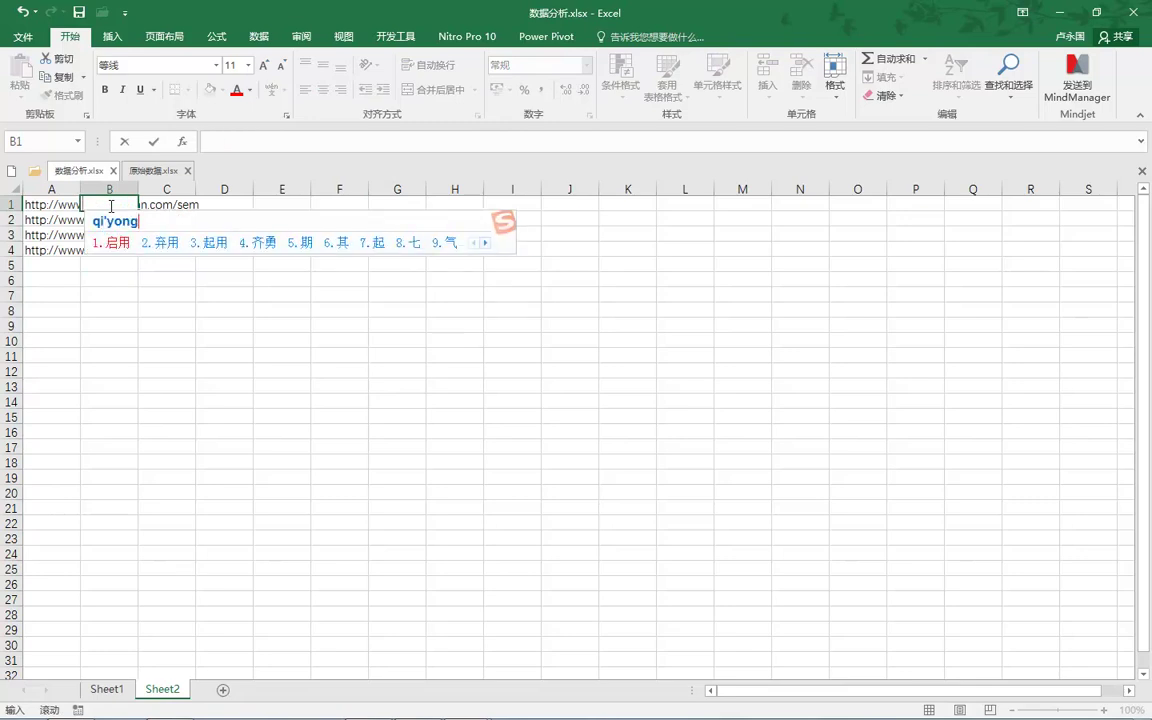
key("space")
left_click(224, 293)
left_click(125, 205)
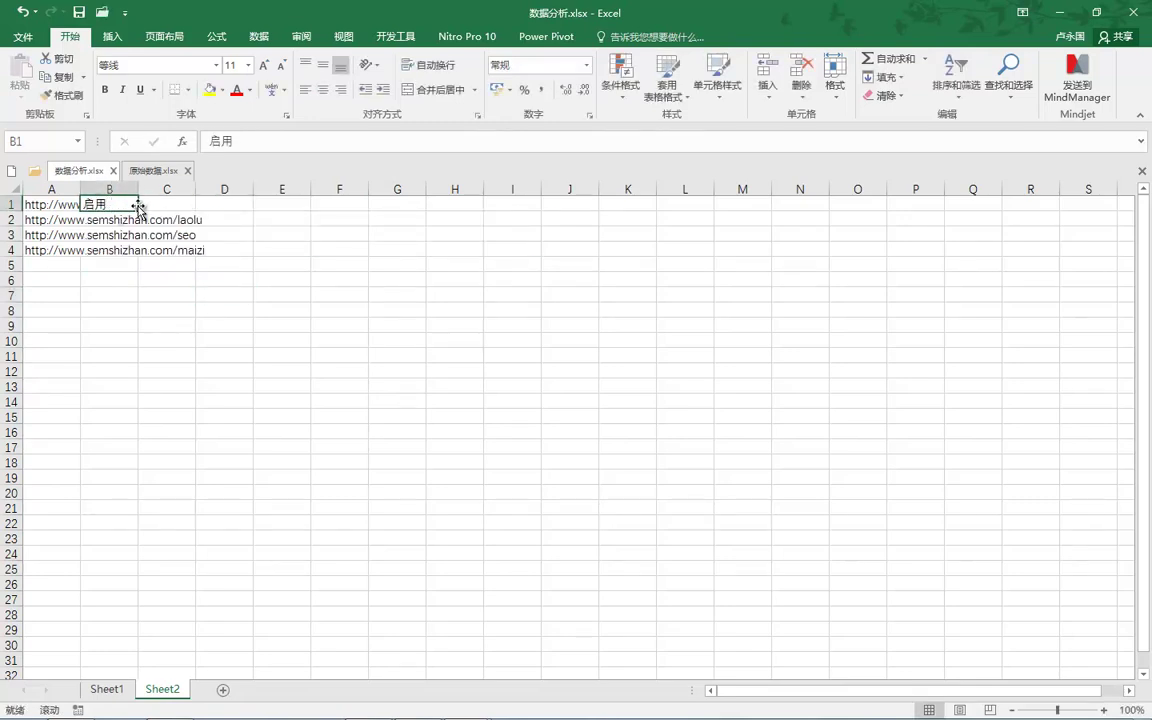
left_click_drag(140, 210, 140, 252)
- Widen column A of Sheet2 so that the full URLs fit in their cells
left_click_drag(80, 189, 178, 189)
scroll(140, 490, "down", 9)
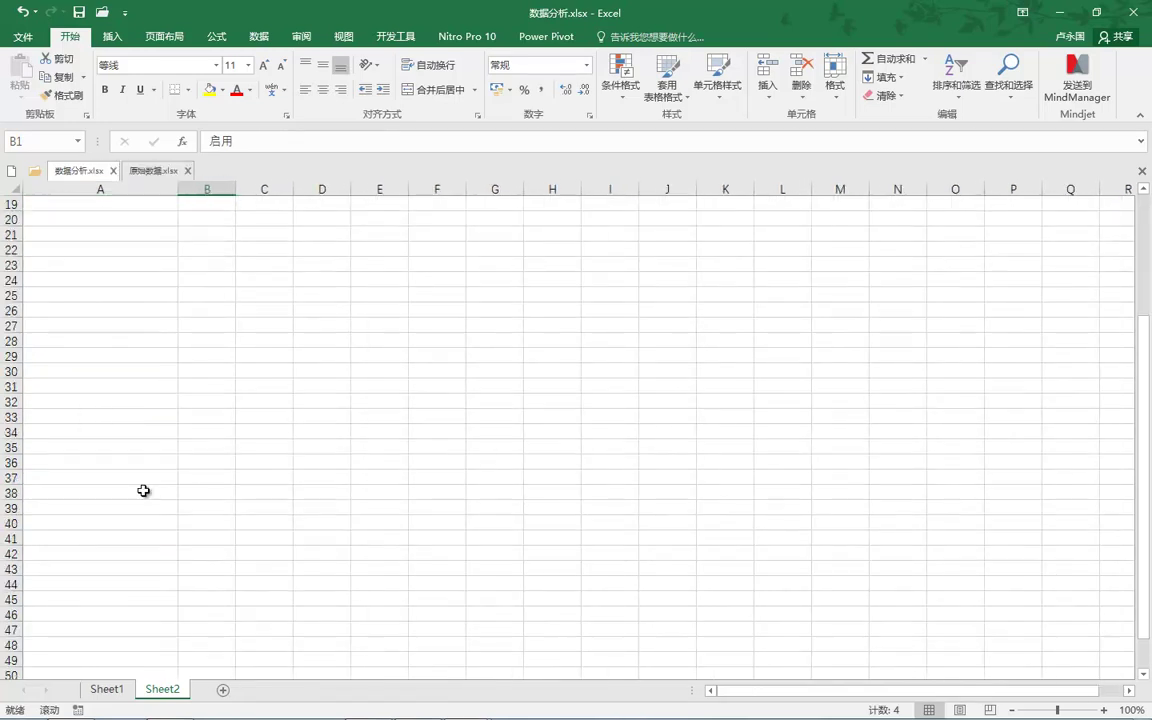
scroll(140, 493, "up", 9)
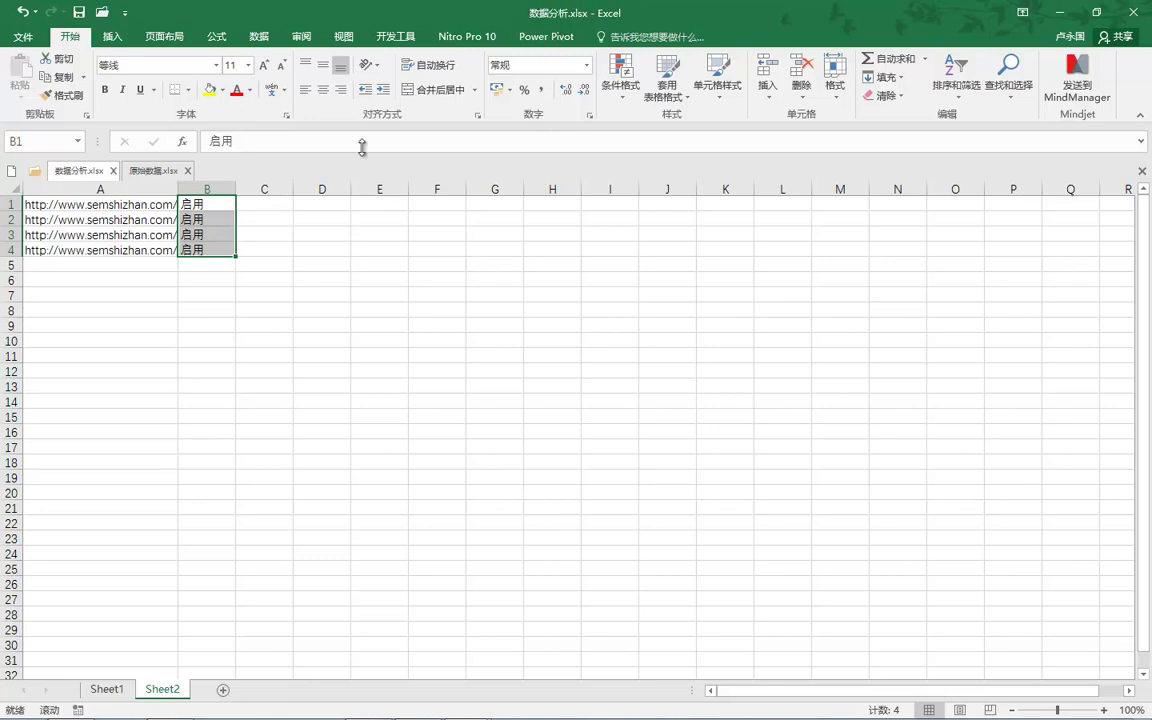
left_click(266, 203)
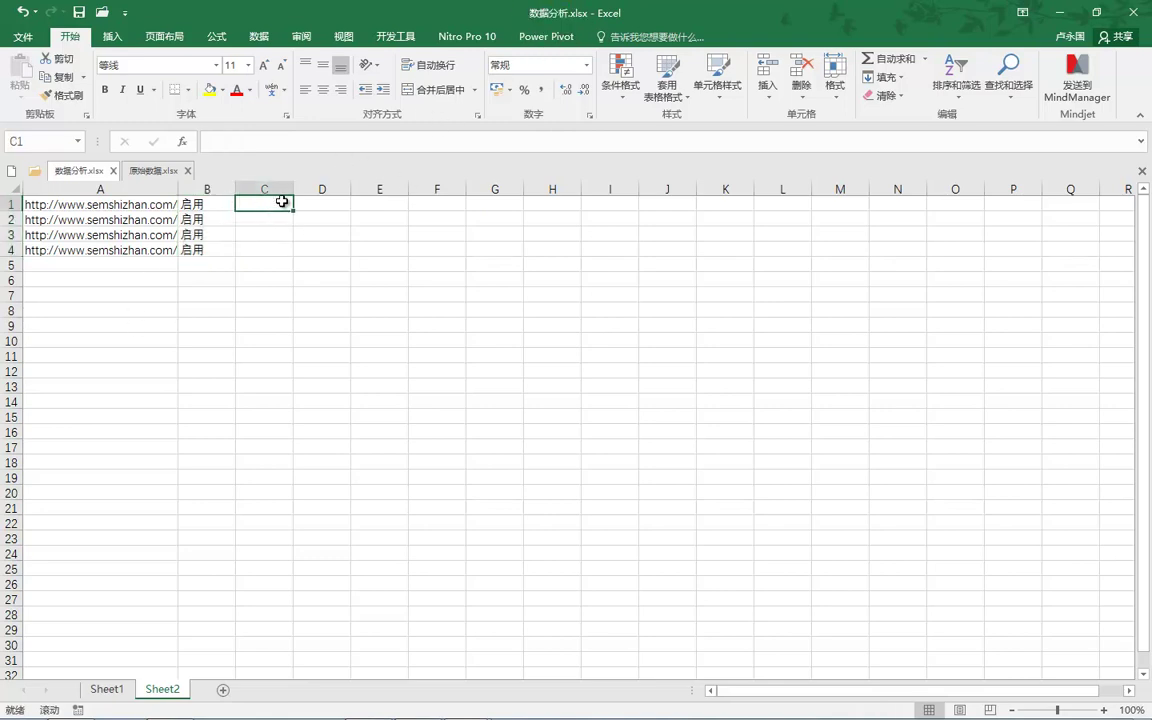
left_click(311, 204)
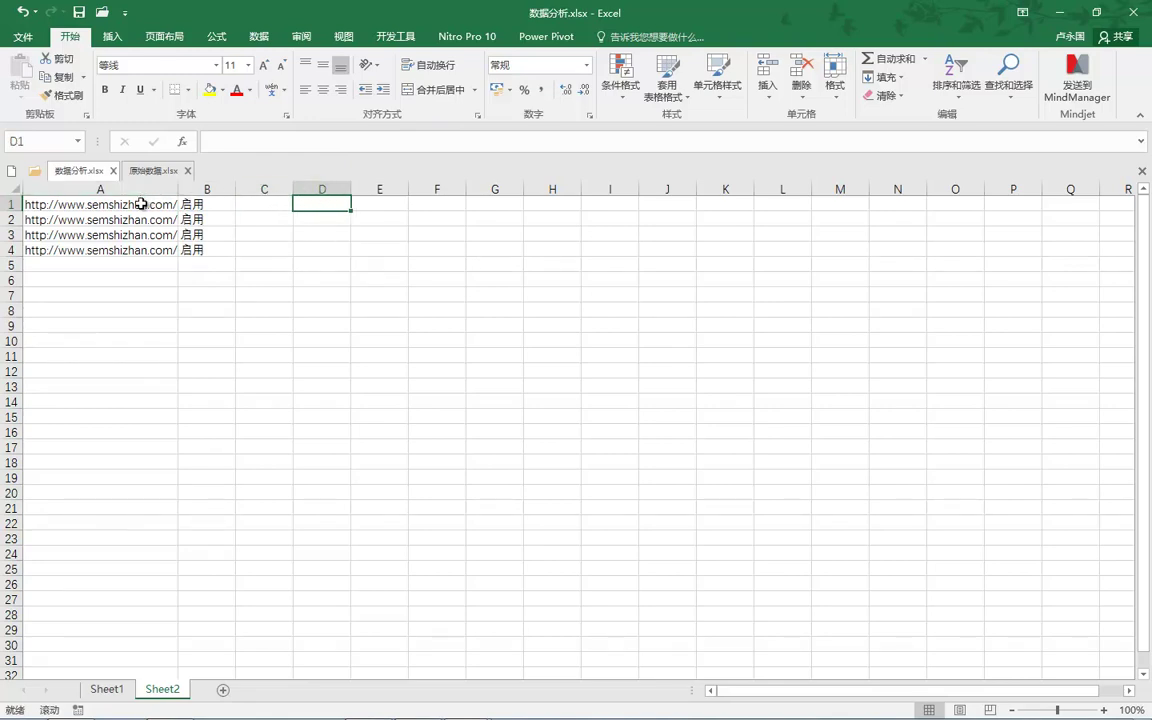
left_click_drag(181, 190, 242, 285)
left_click(226, 207)
left_click(363, 298)
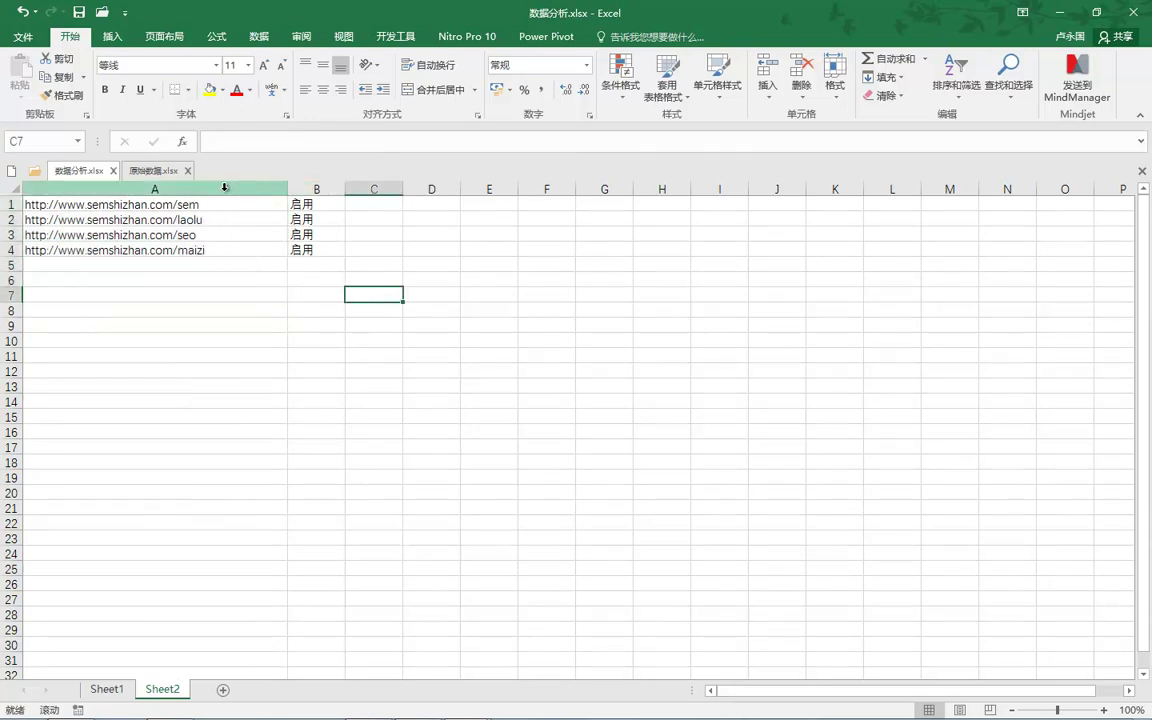
- Insert a VLOOKUP function in cell C1 with lookup value A1 and table array Sheet1!A:B
left_click(375, 204)
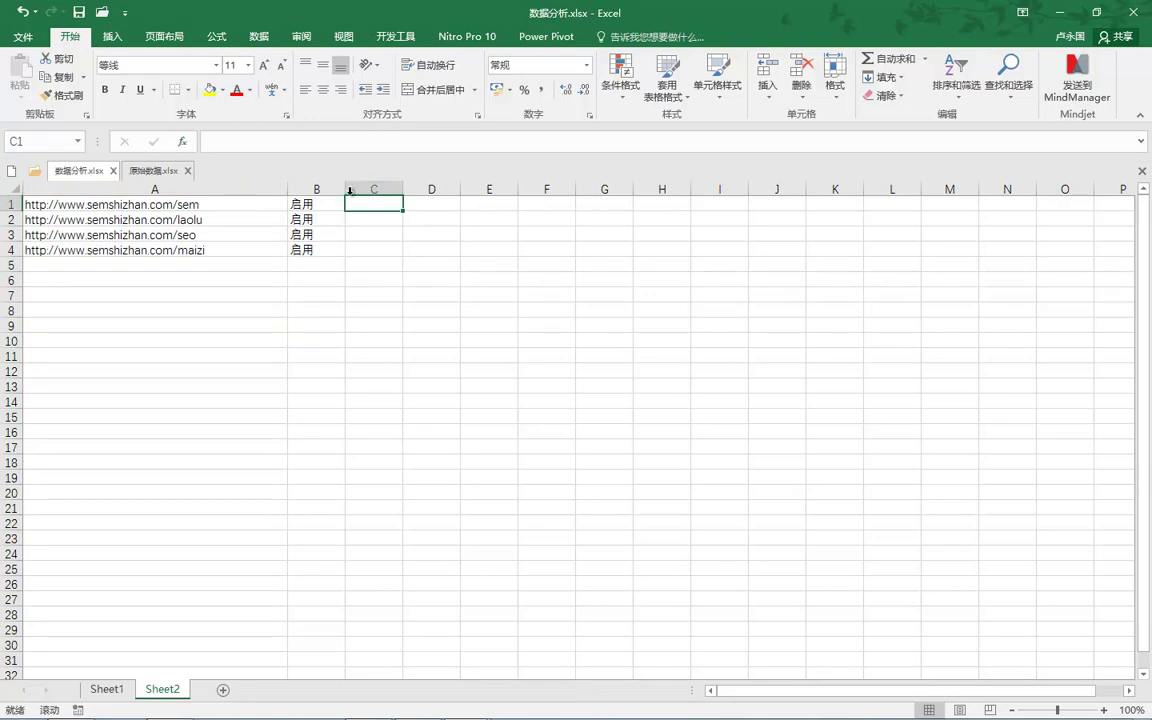
left_click(183, 142)
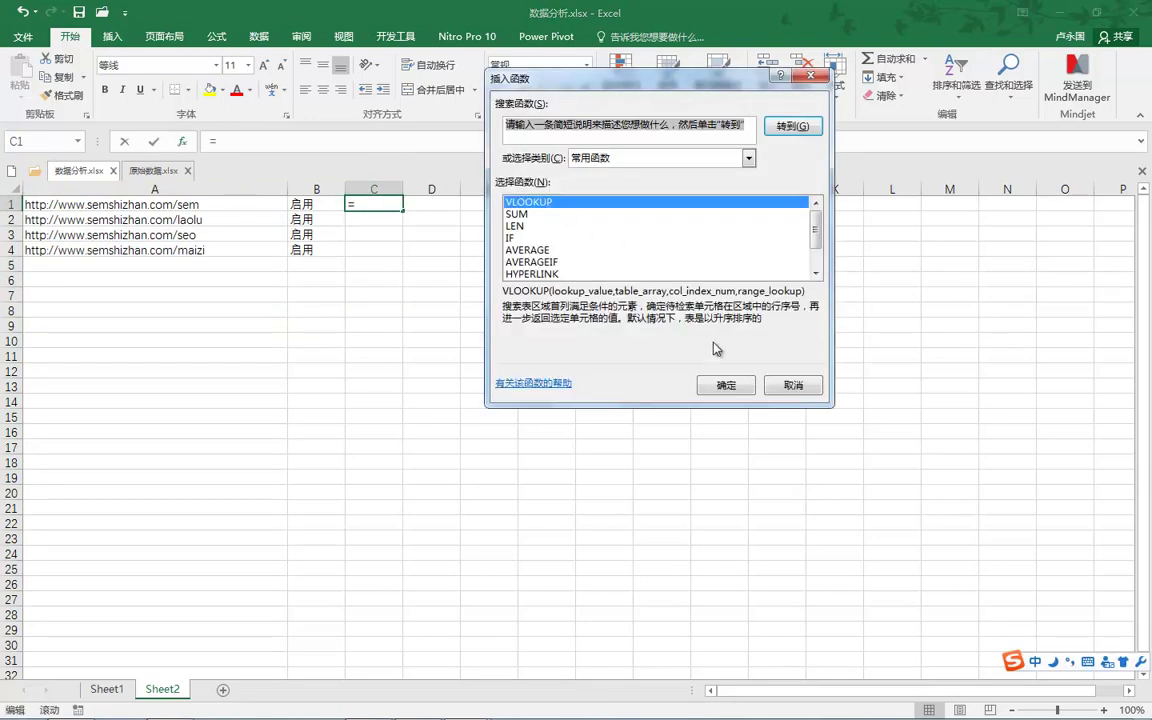
left_click(726, 385)
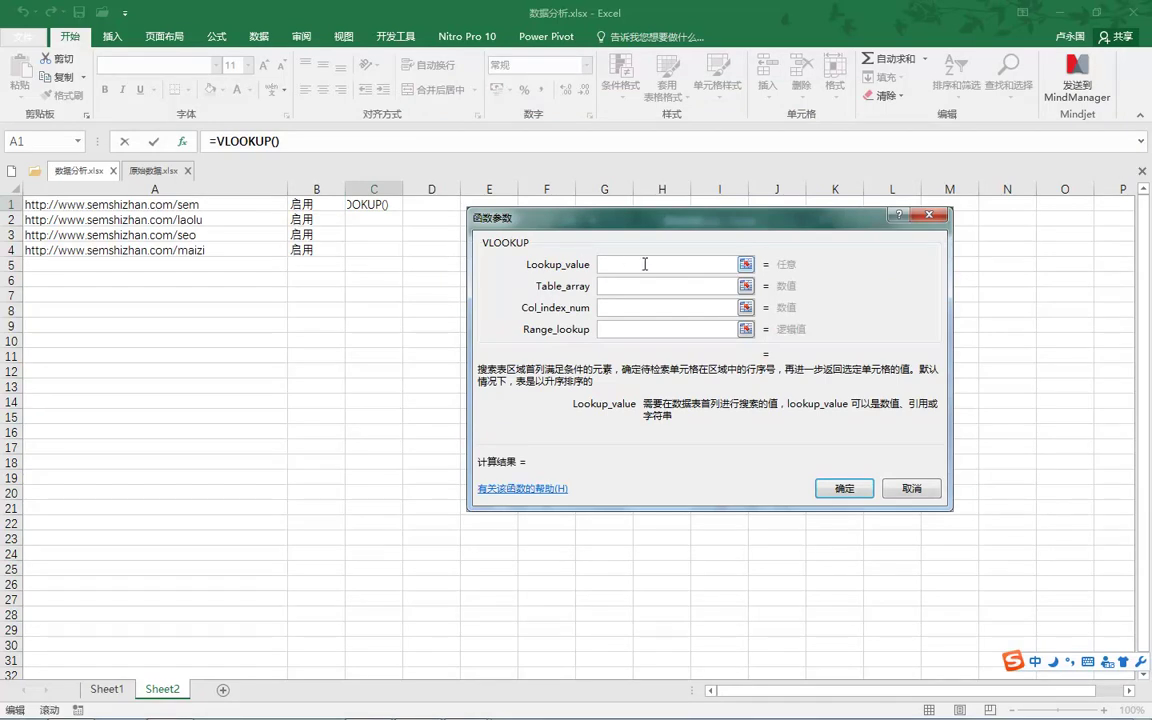
left_click(216, 204)
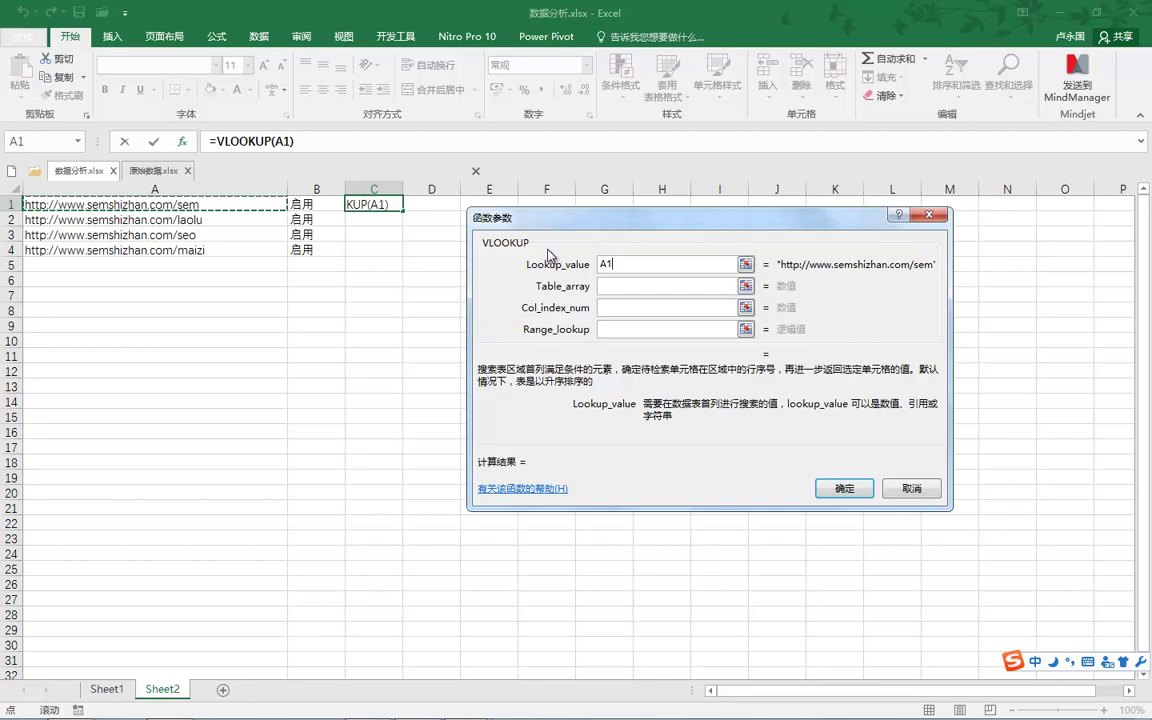
left_click(605, 286)
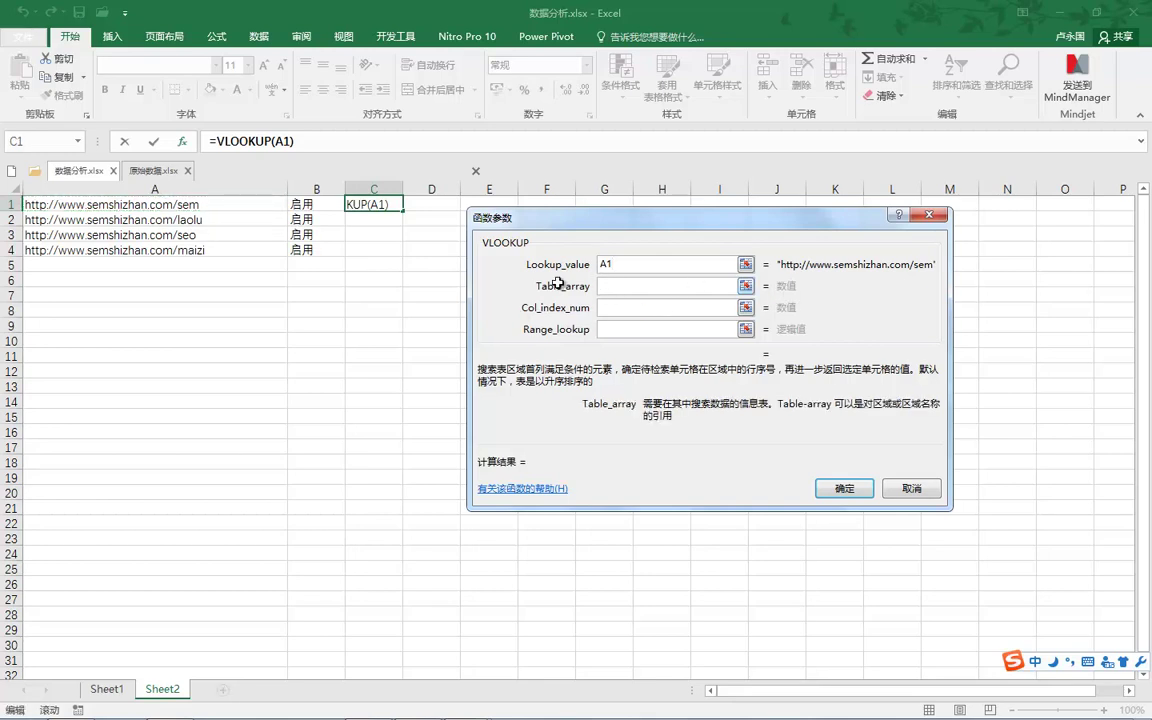
left_click(105, 689)
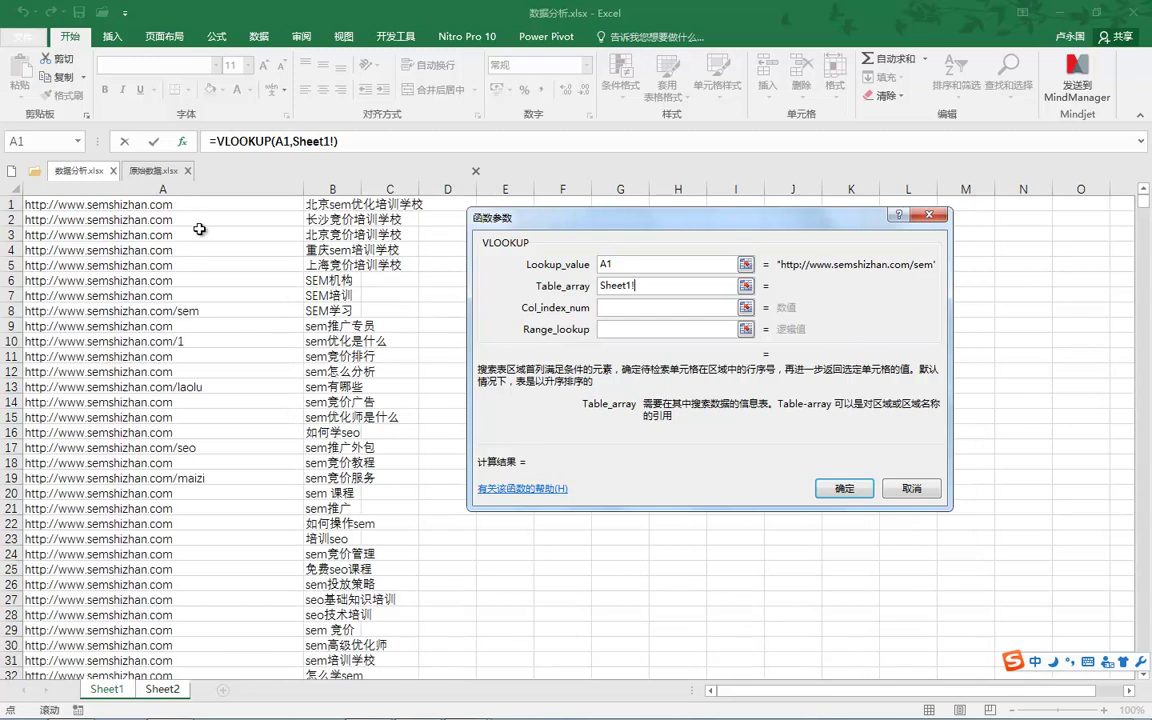
left_click_drag(110, 188, 348, 192)
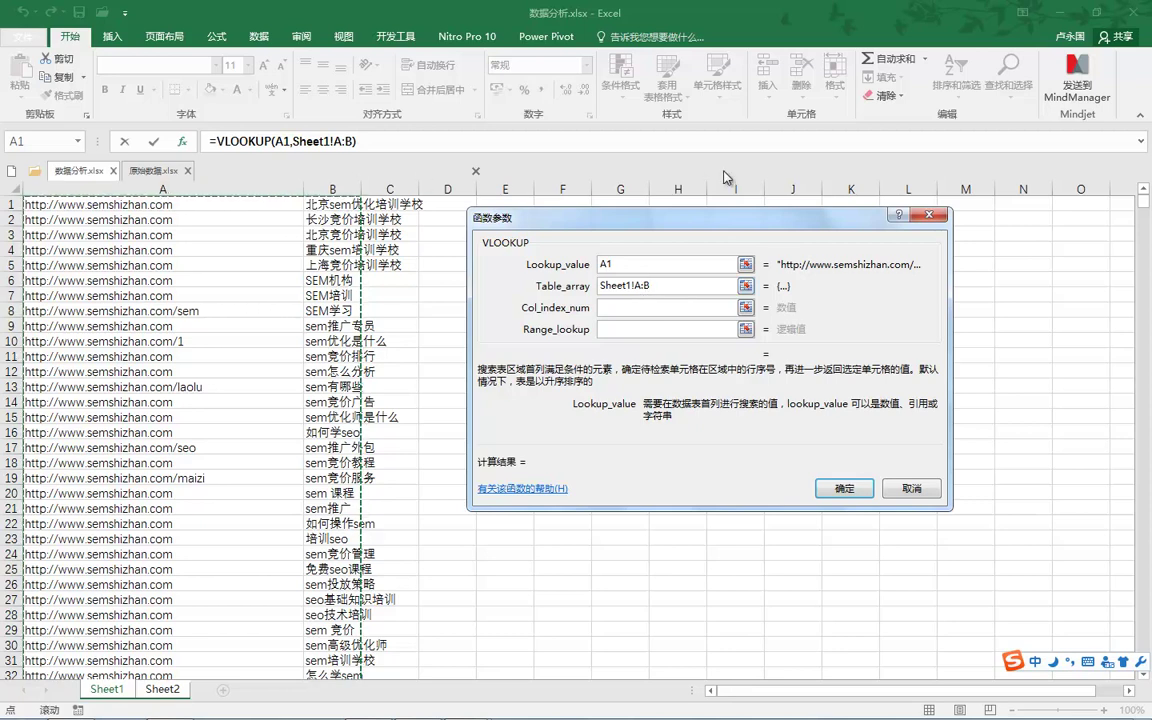
- Complete the VLOOKUP in C1 with column index 2 and range lookup 0
left_click(620, 309)
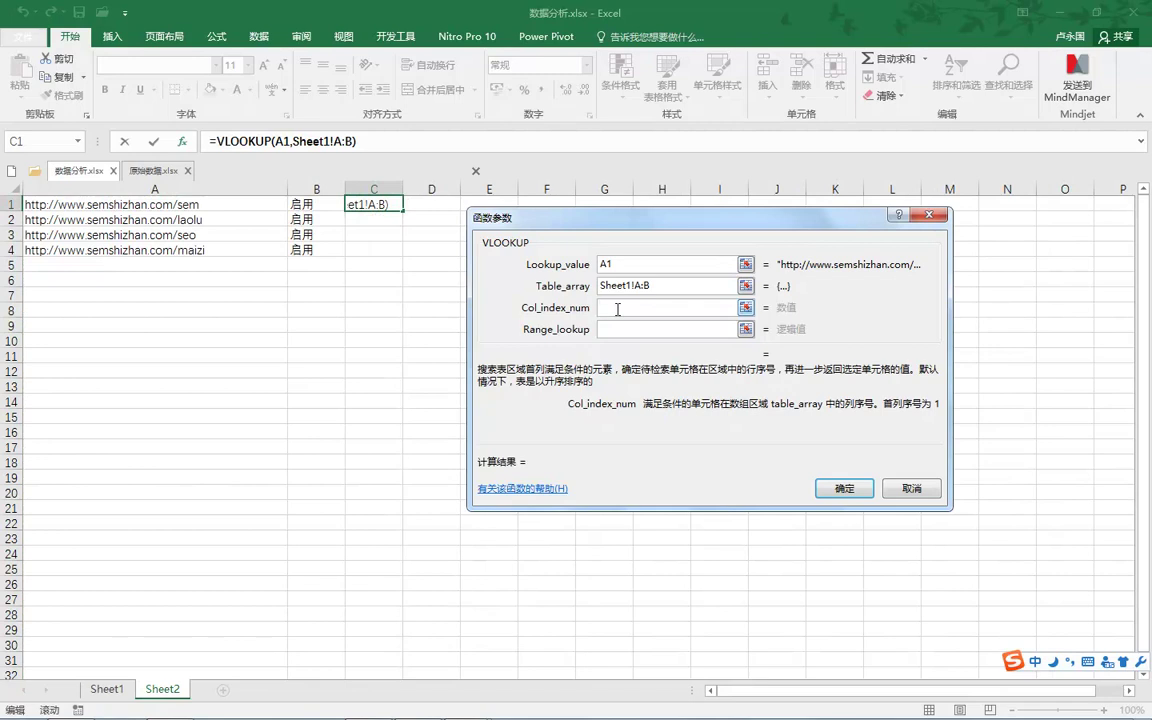
type("2")
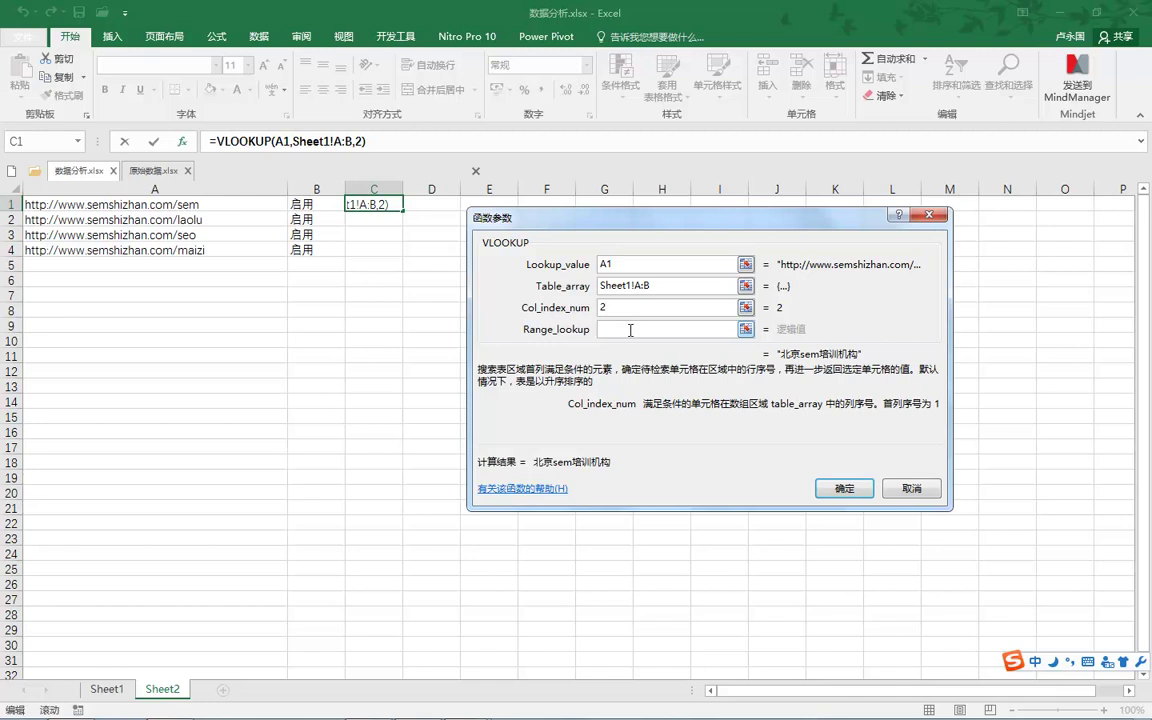
left_click(629, 327)
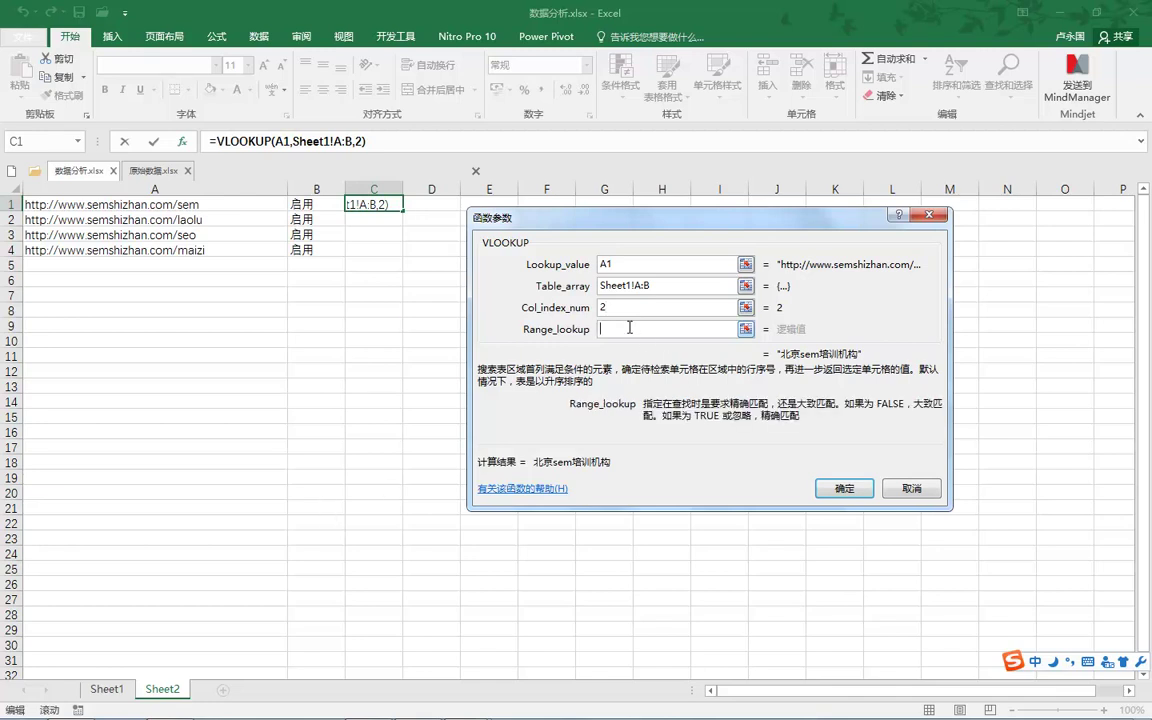
type("0")
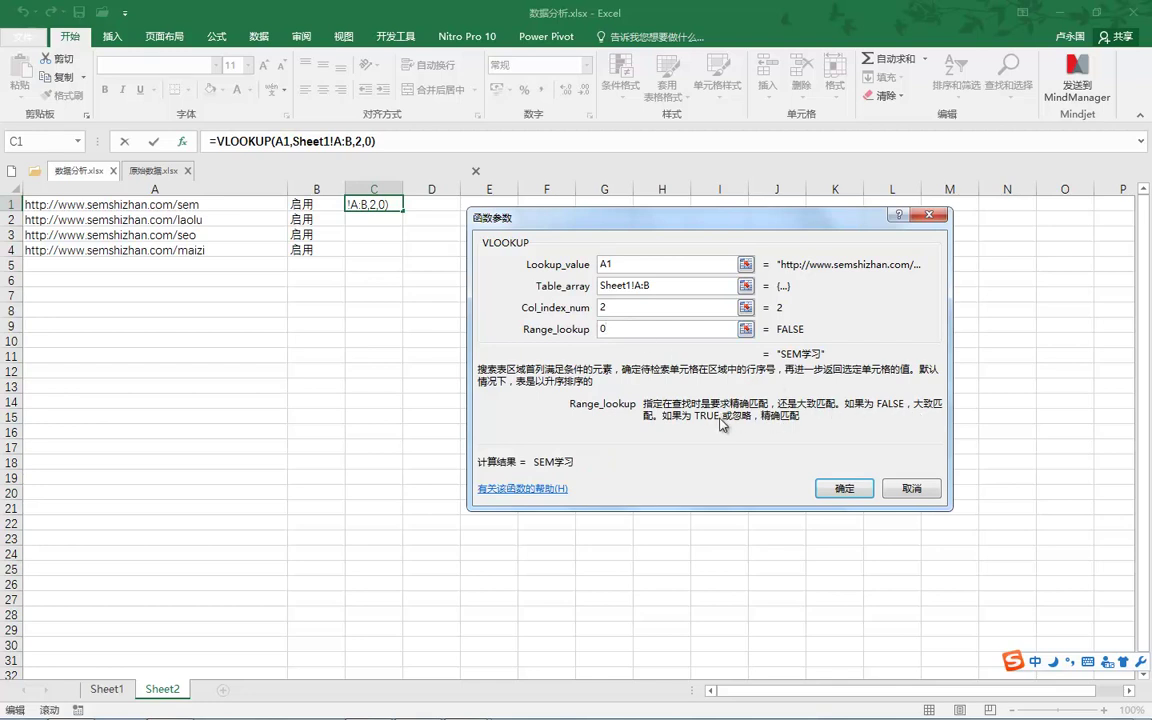
left_click(844, 488)
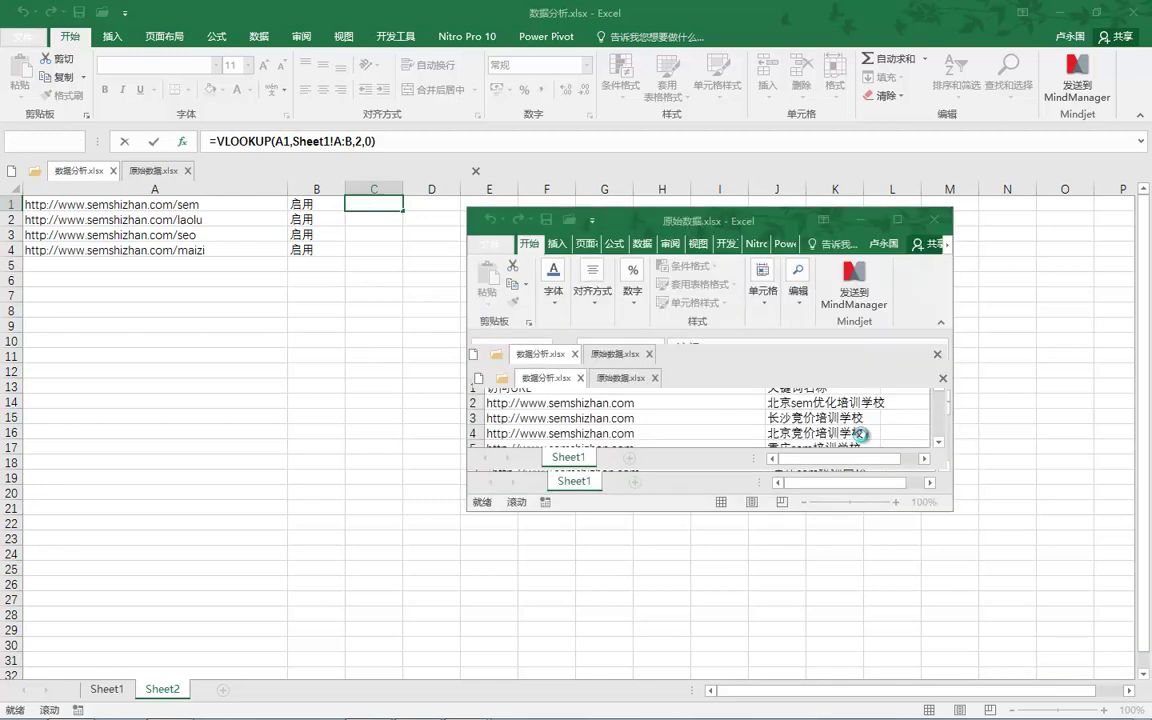
- Fill the C1 formula down to C4 and widen column C to fit the keywords
double_click(404, 212)
left_click_drag(403, 189, 490, 189)
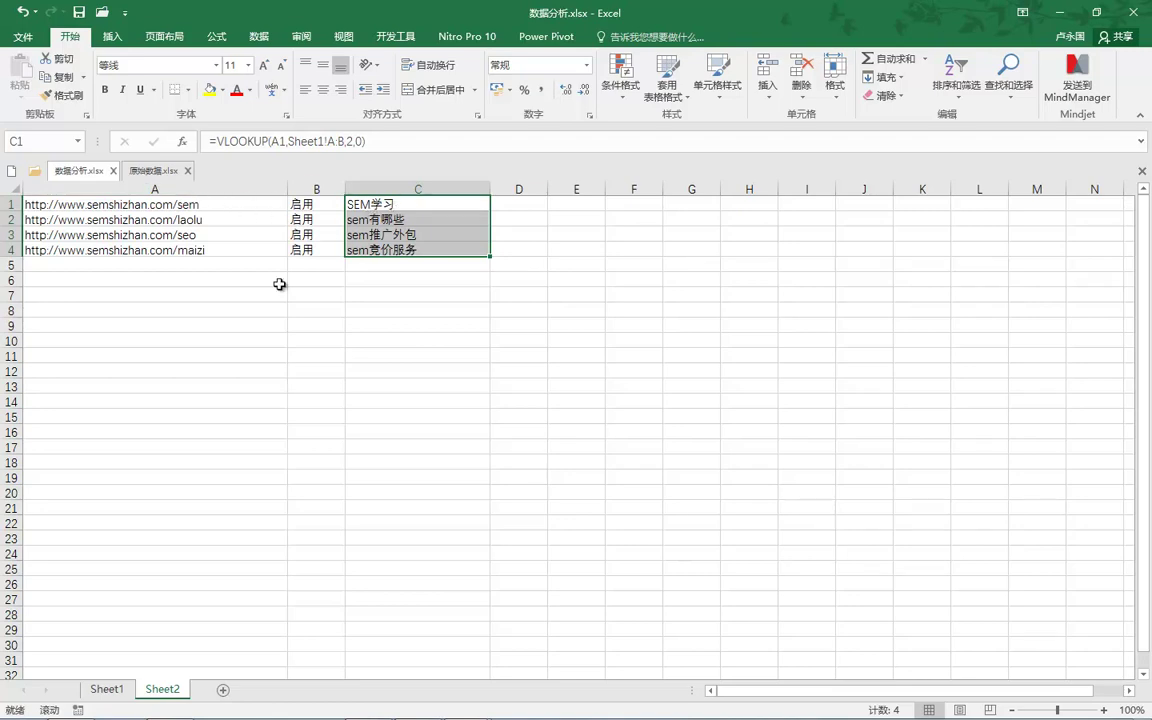
- Compare the keywords looked up in Sheet2 column C with the keywords beside the same URLs in Sheet1
left_click(108, 689)
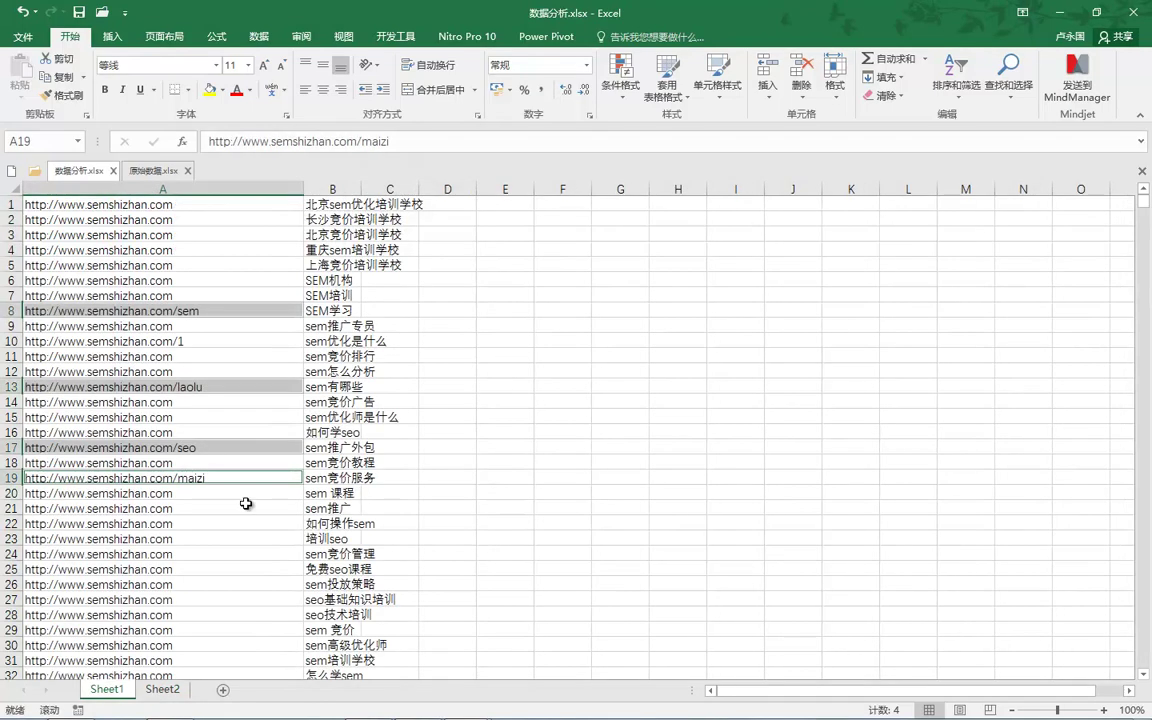
left_click(318, 309)
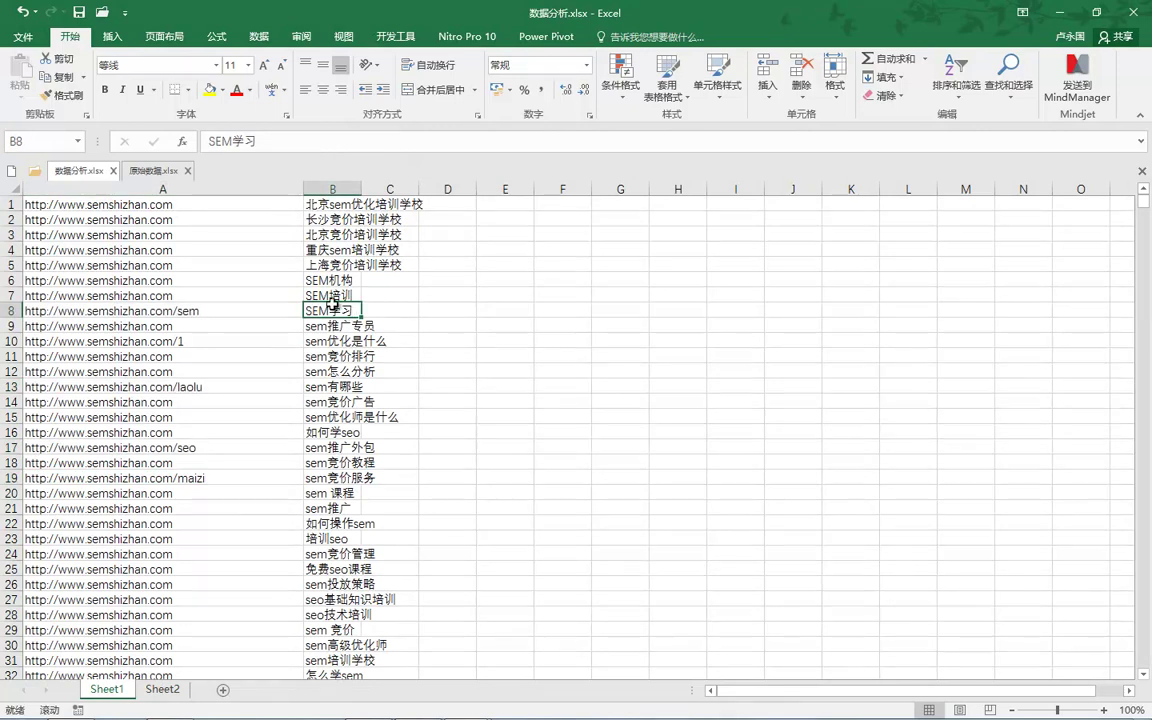
mouse_move(303, 302)
left_mouse_down()
mouse_move(370, 312)
mouse_move(286, 301)
left_mouse_up()
key("Escape")
left_click(160, 689)
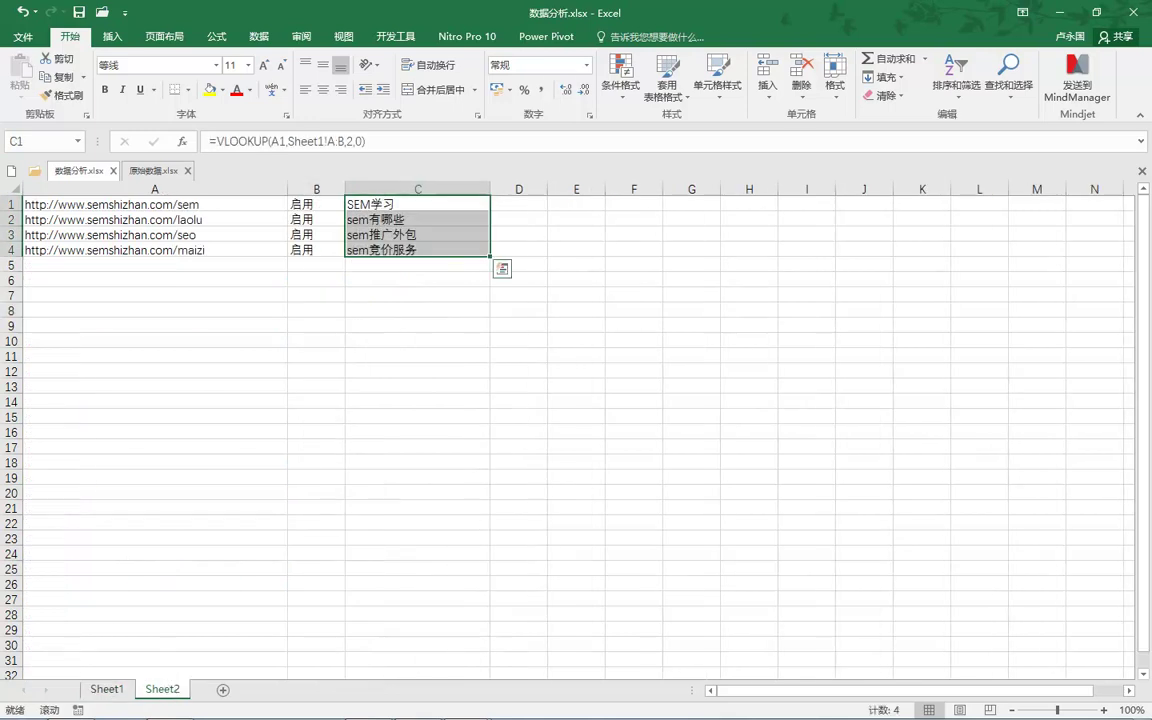
left_click(440, 209)
left_click_drag(440, 209, 437, 247)
left_click(100, 690)
left_click(340, 447)
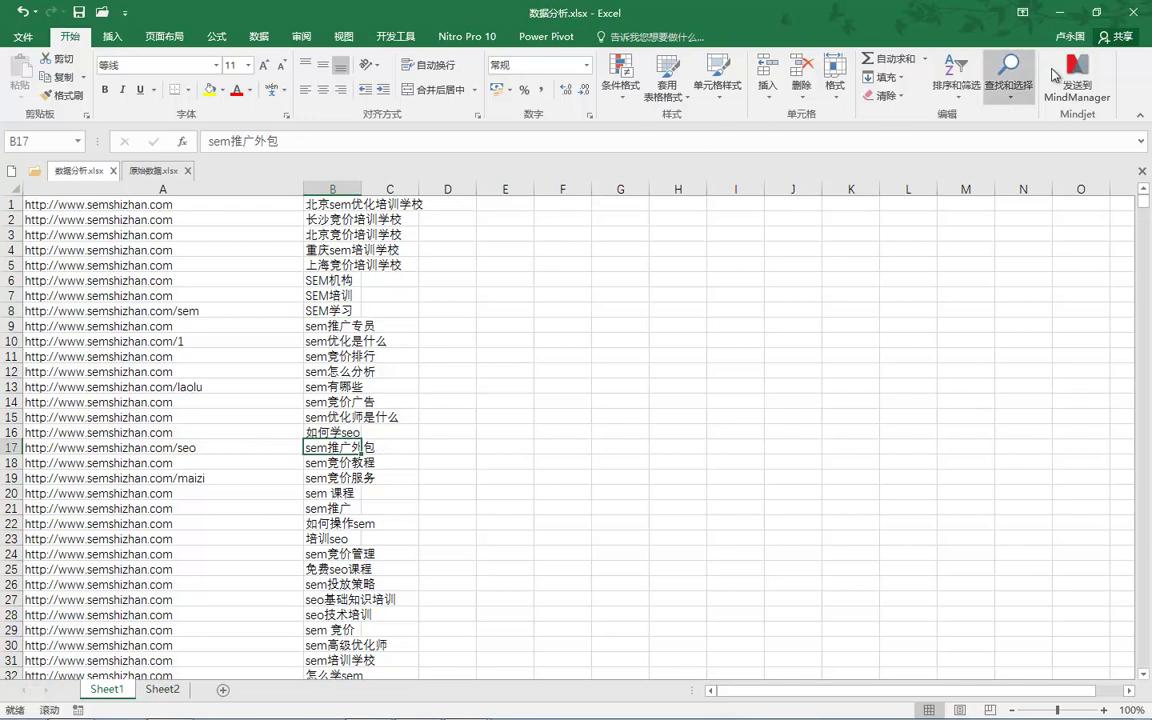
- Close 数据分析.xlsx without saving its changes, and close the 原始数据.xlsx workbook as well
left_click(1133, 12)
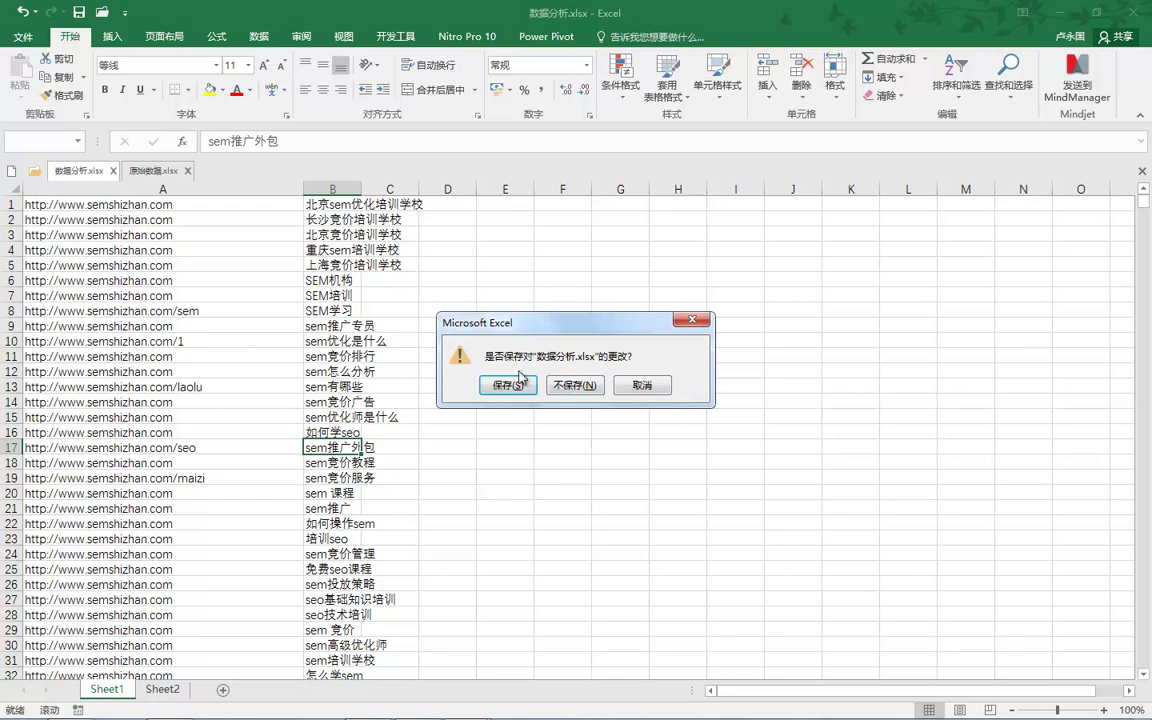
left_click(580, 387)
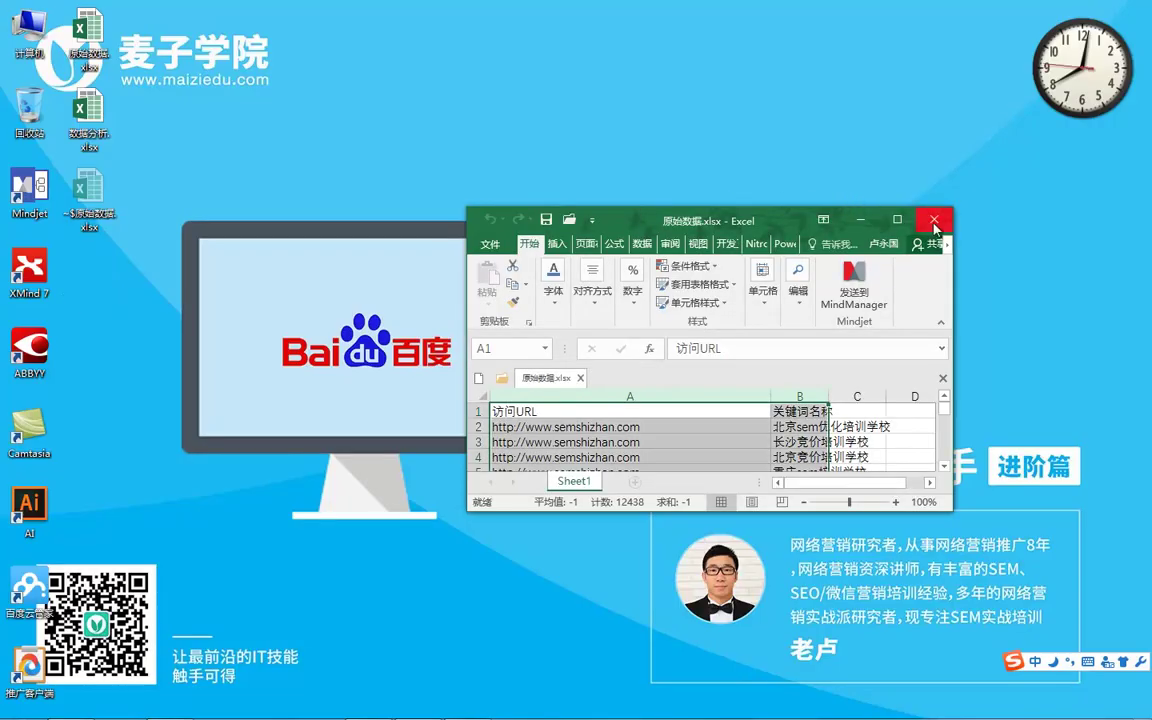
left_click(934, 219)
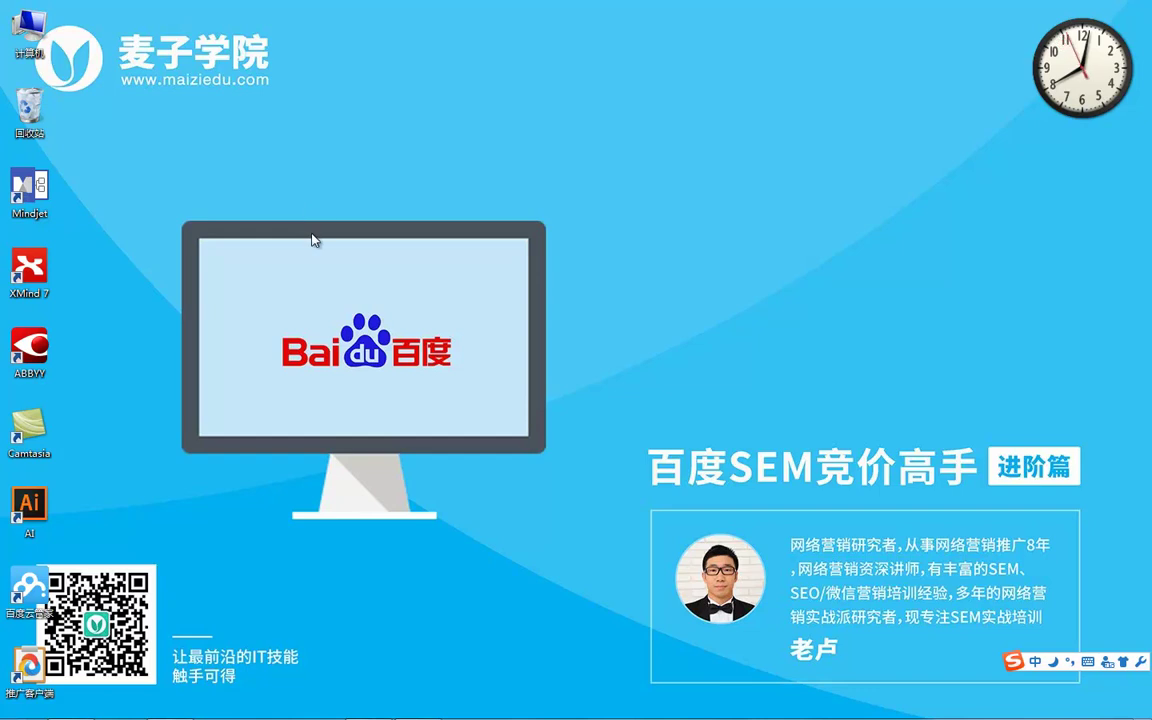
- Switch to the PowerPoint presentation 3.4、标记跟踪如何查询反查相关数据.ppt and start the slide show from slide 5, 感谢学习！
mouse_move(238, 710)
mouse_move(390, 705)
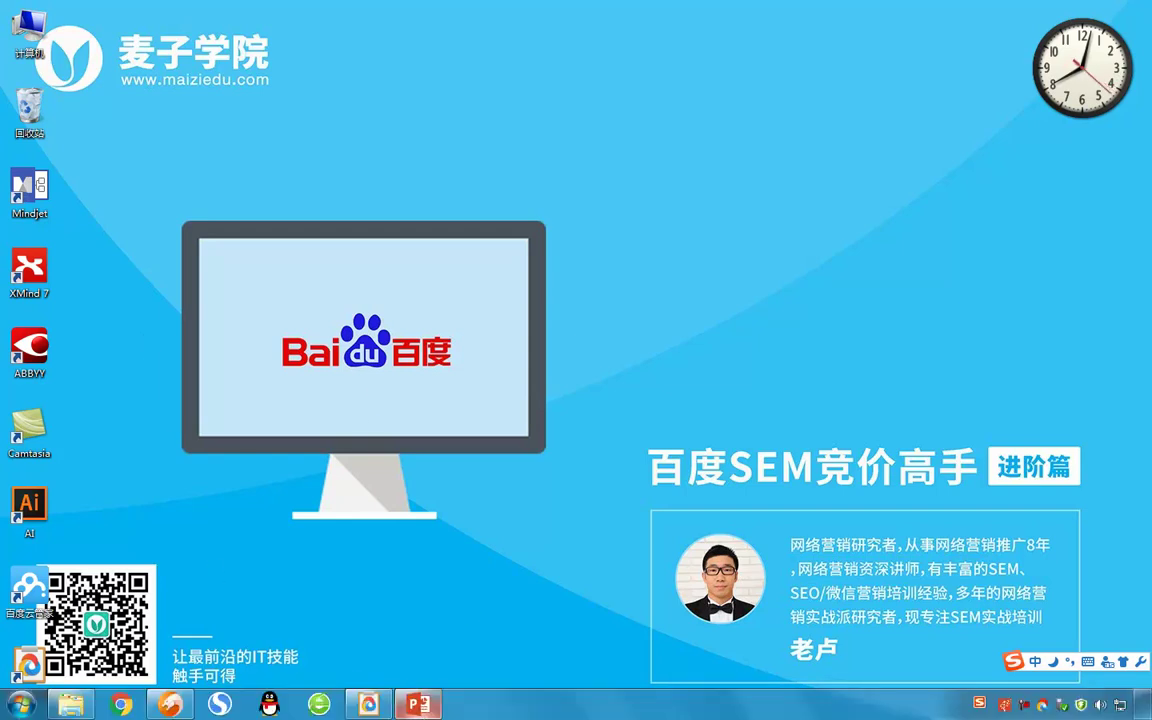
left_click(346, 549)
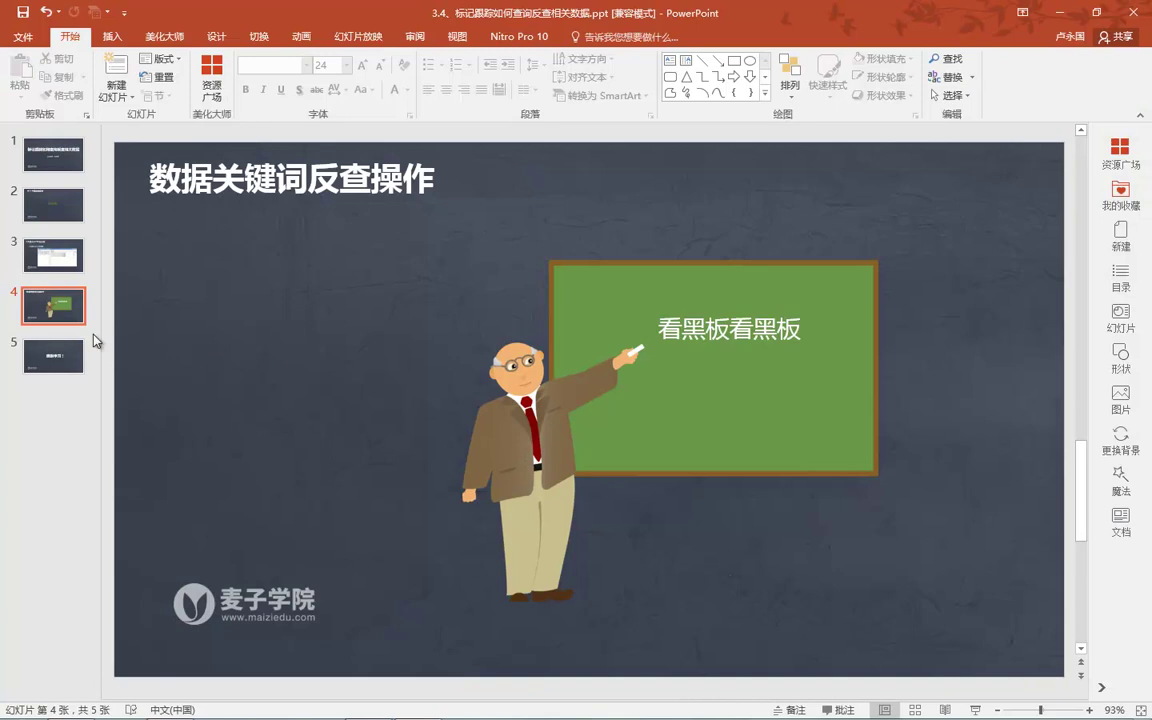
left_click(58, 352)
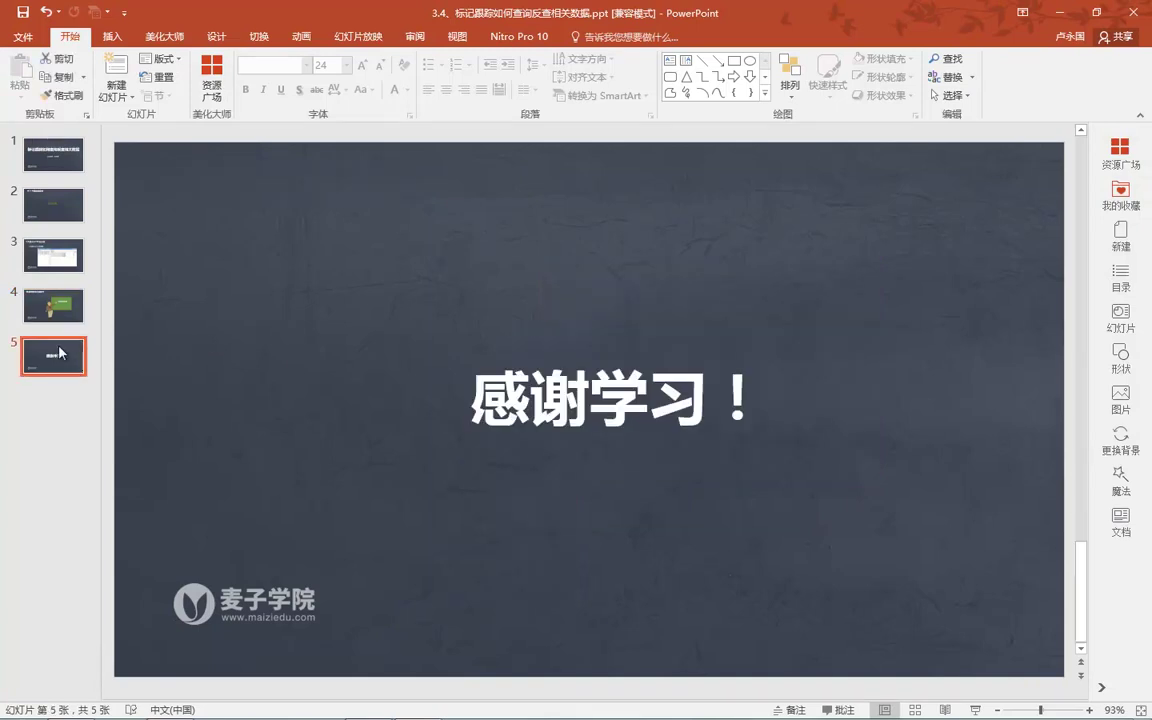
key("shift+F5")
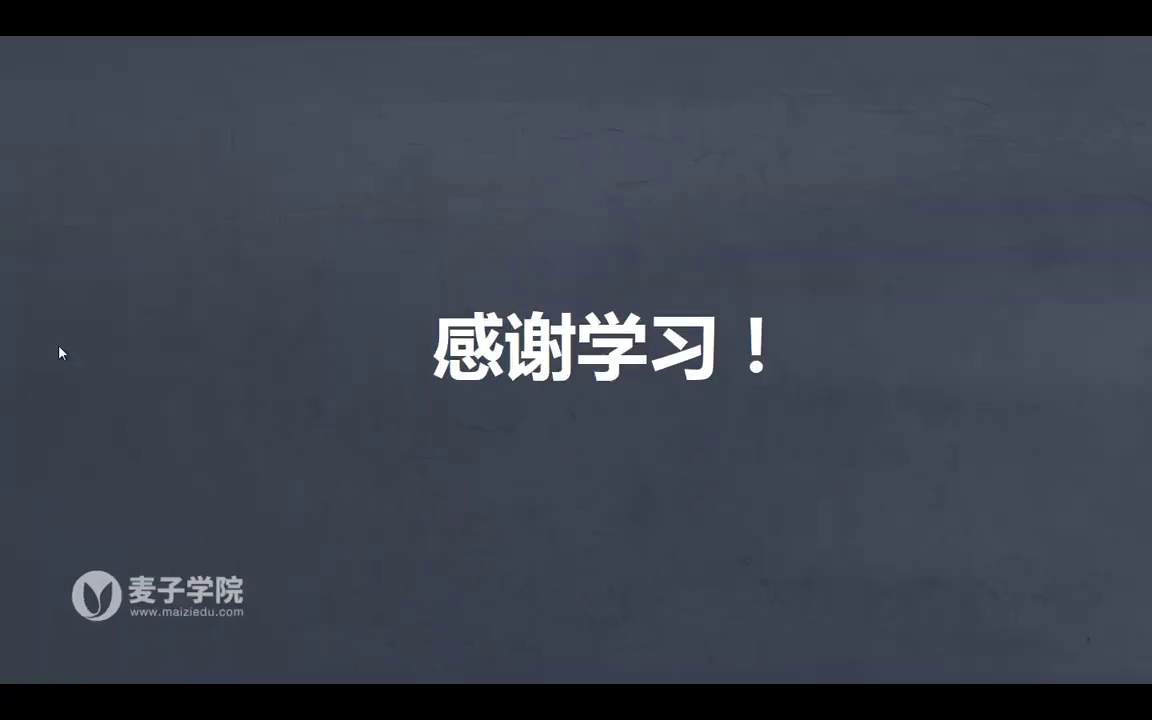